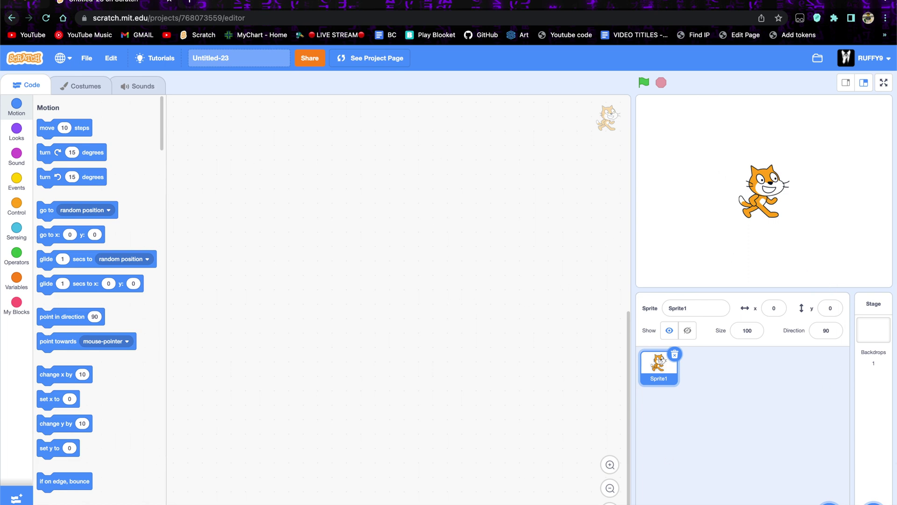
Paint a new sprite with a purple, black-outlined rectangle about 305 by 136, centred on the canvas
mouse_move(829, 497)
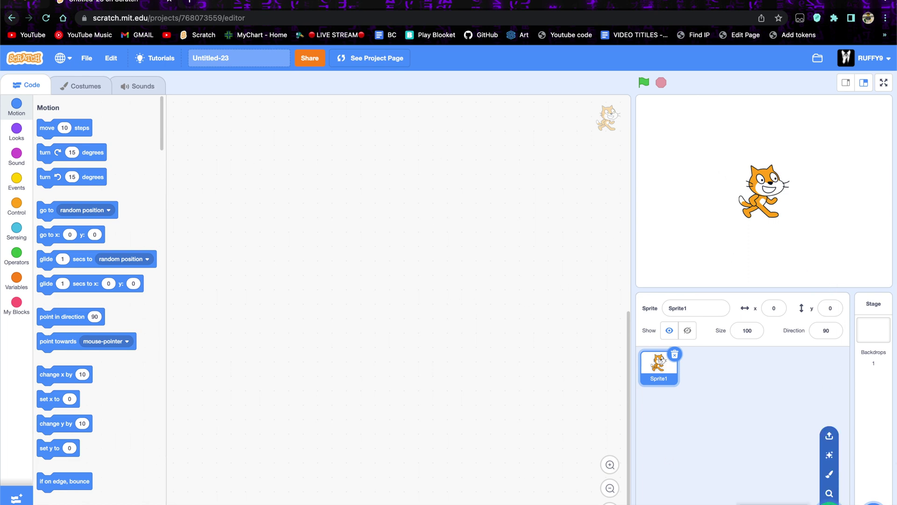
click(828, 476)
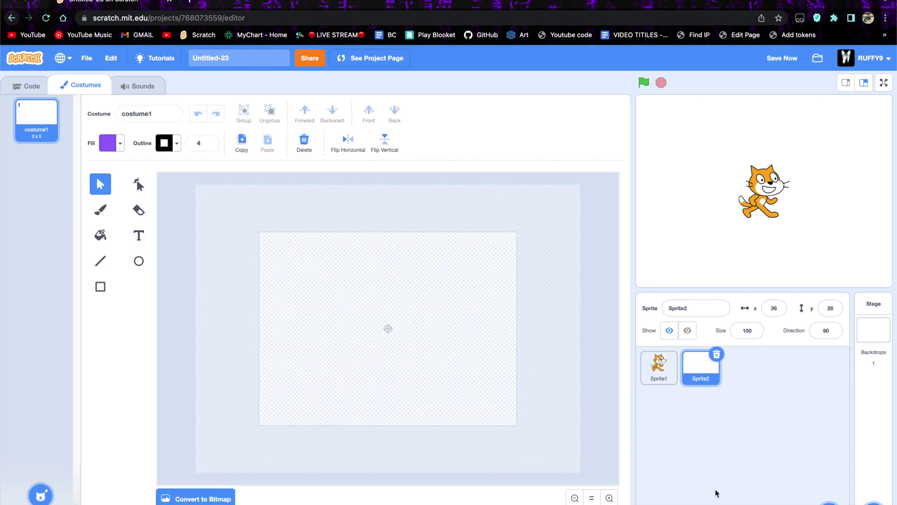
click(101, 287)
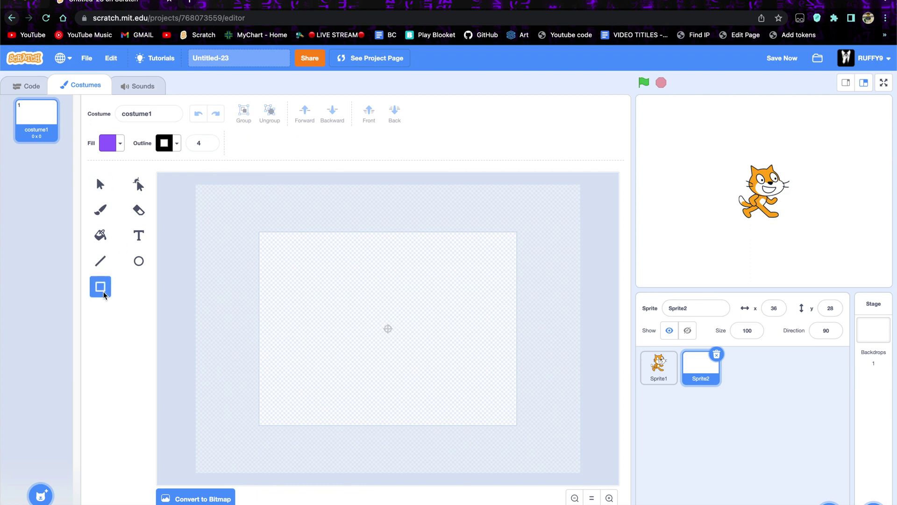
drag(312, 296, 474, 370)
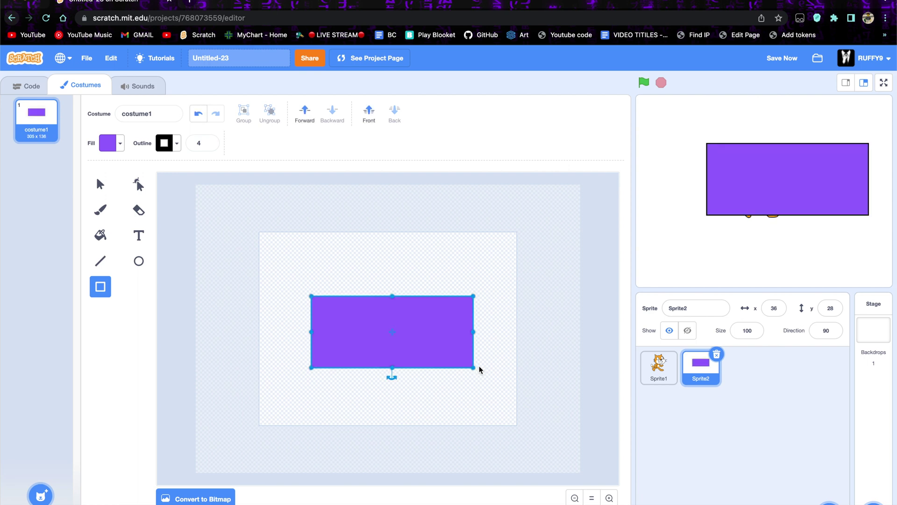
drag(406, 356, 402, 353)
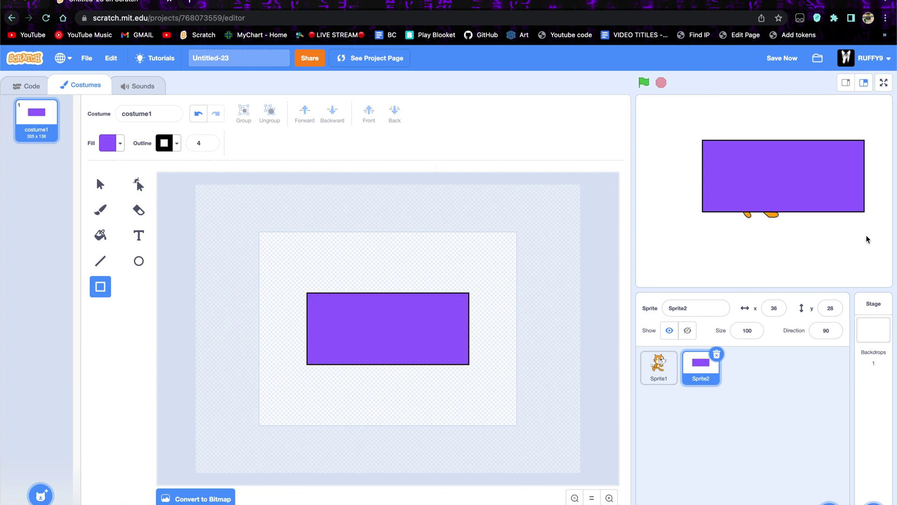
Set the rectangle sprite's stage position to x 0 and y 0
click(780, 315)
key(BackSpace)
text(0)
click(834, 310)
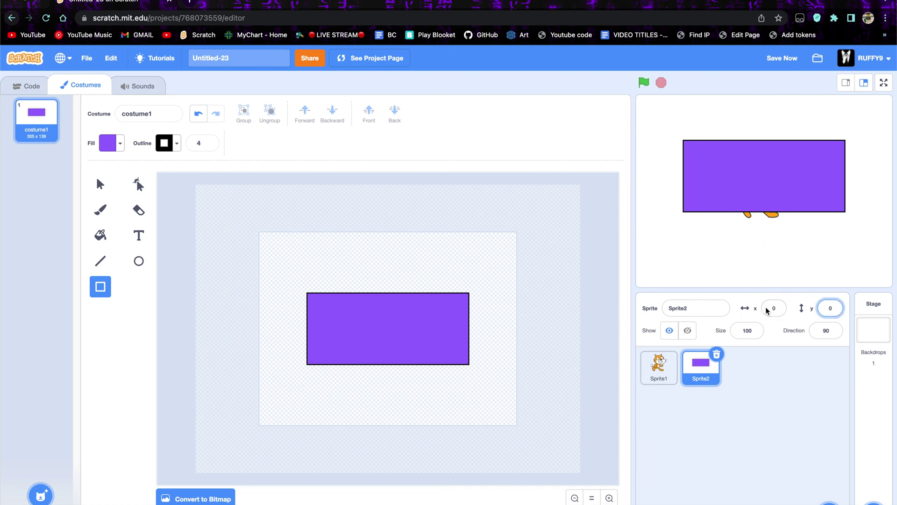
click(803, 429)
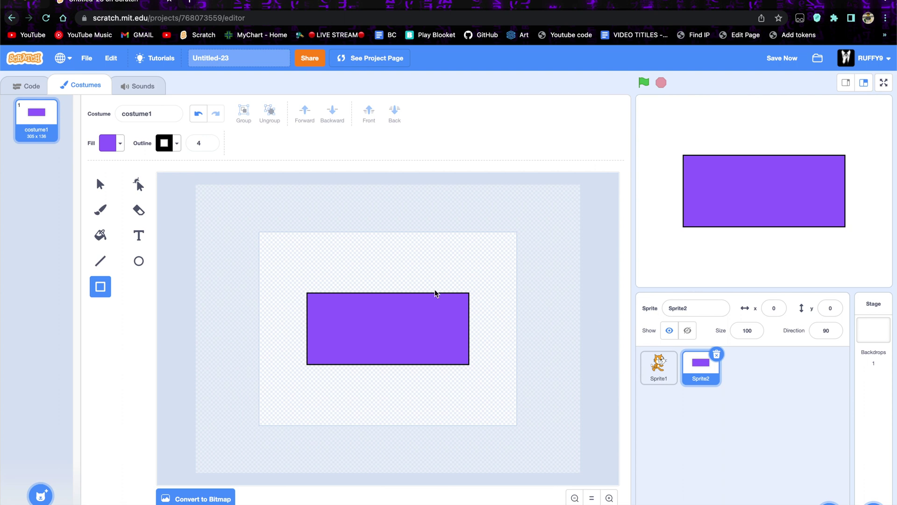
Draw a purple circle with a black outline inside the rectangle's left end, slightly enlarged and vertically centred
click(146, 269)
drag(321, 310, 355, 351)
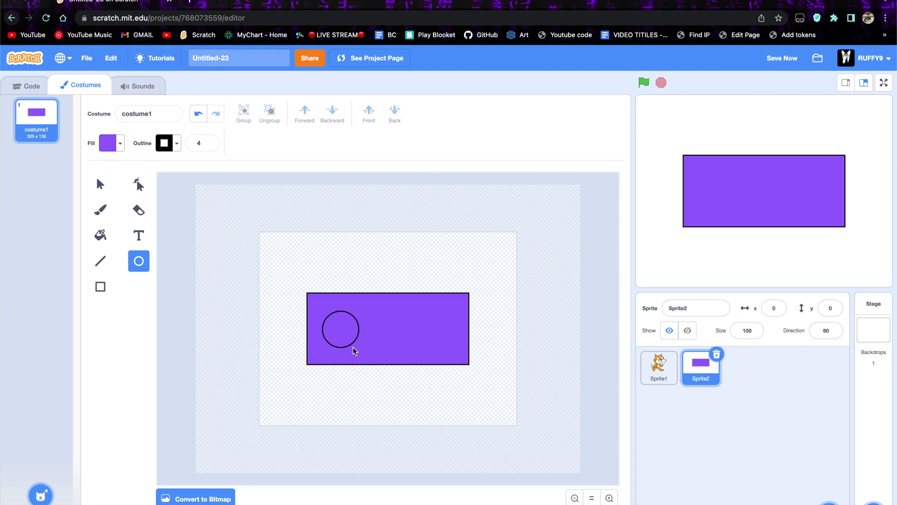
right_click(353, 351)
click(350, 348)
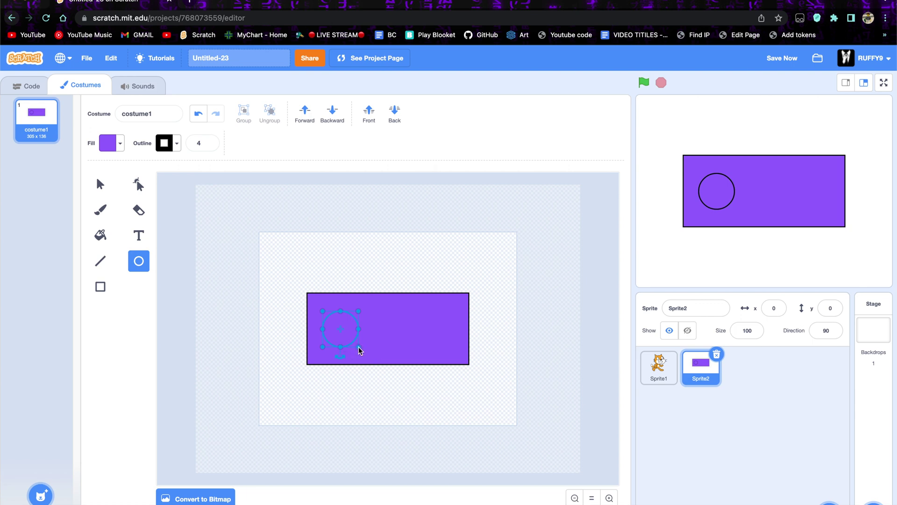
click(97, 181)
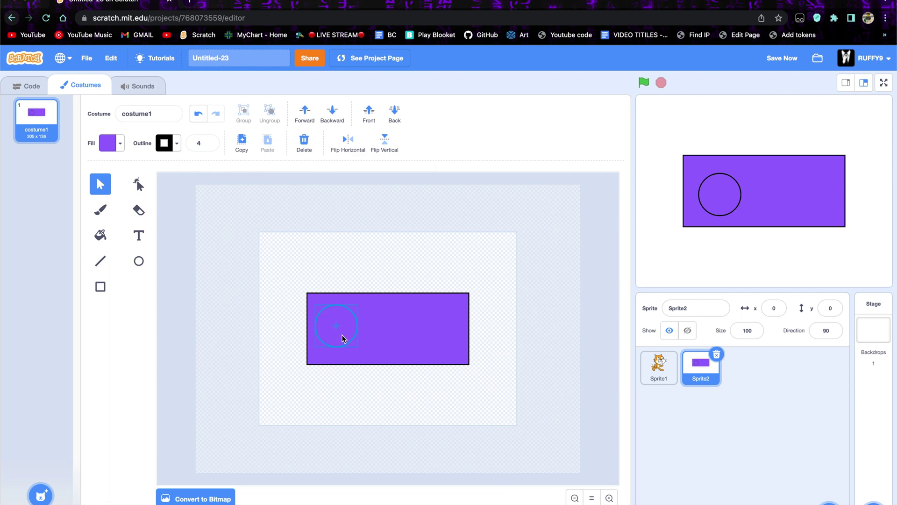
click(241, 333)
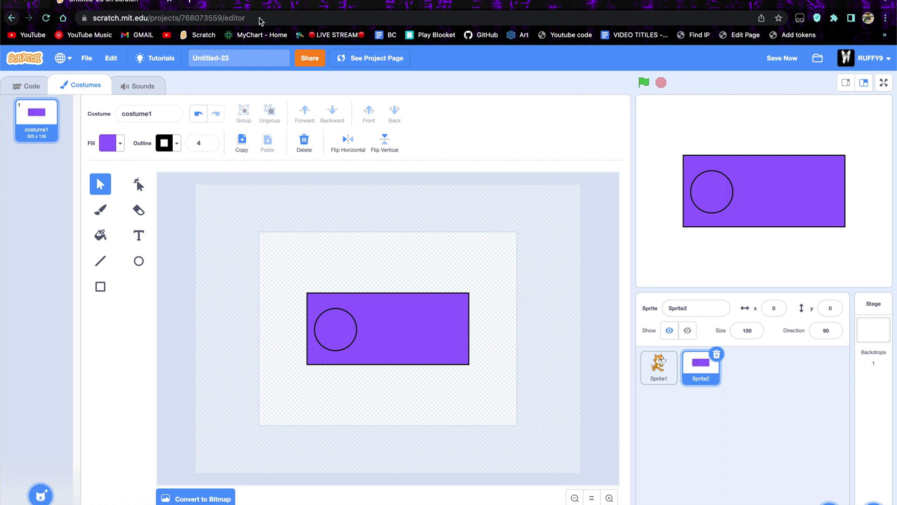
Switch to the other browser tab and search Google Images for "unicron adopt me"
click(189, 3)
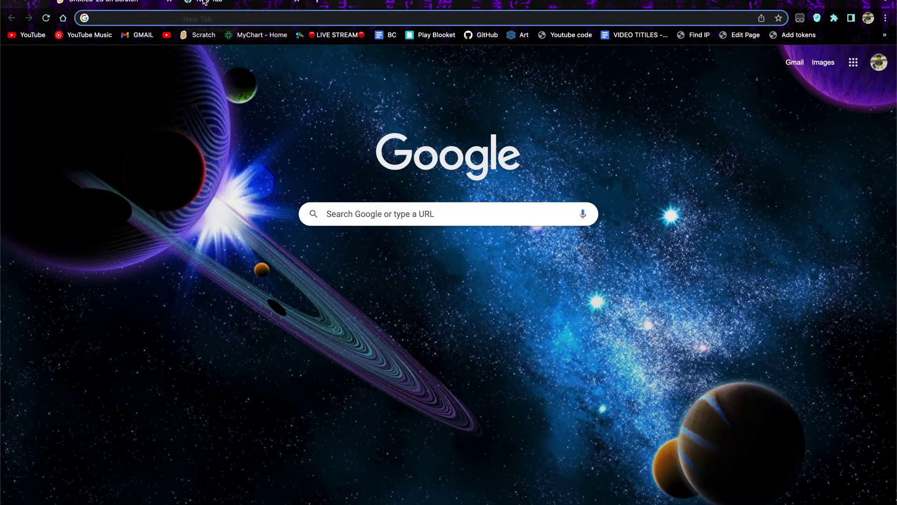
click(135, 22)
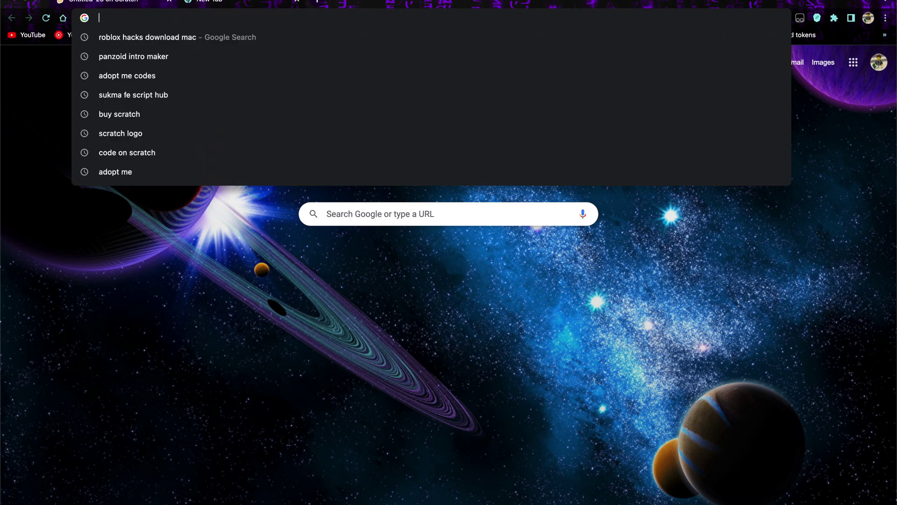
text(unicron)
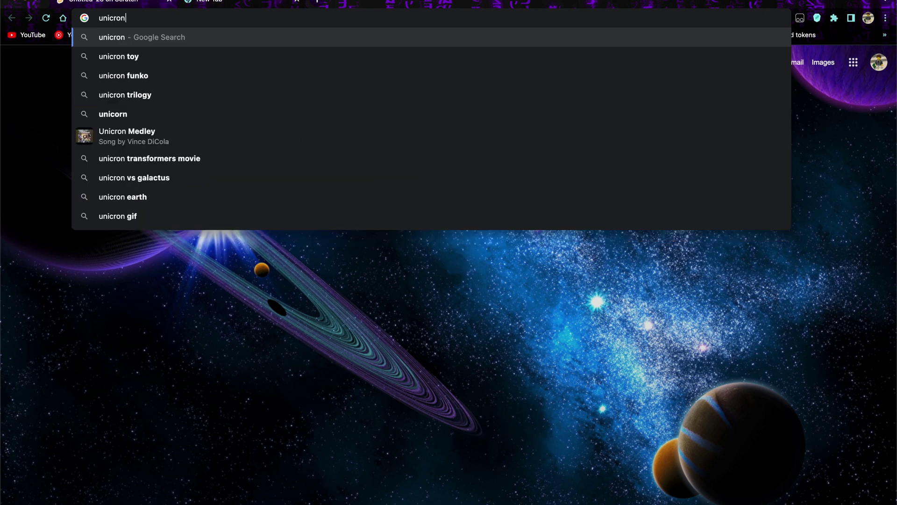
text( adopt me)
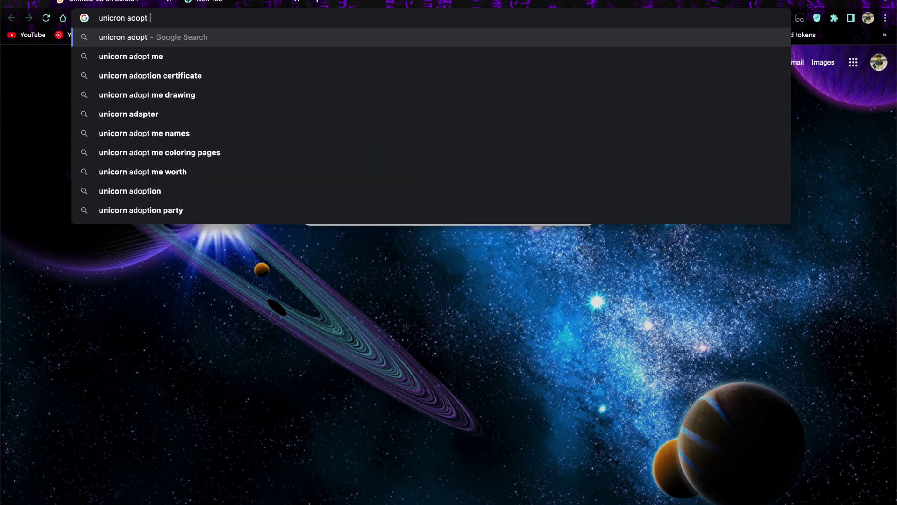
key(Return)
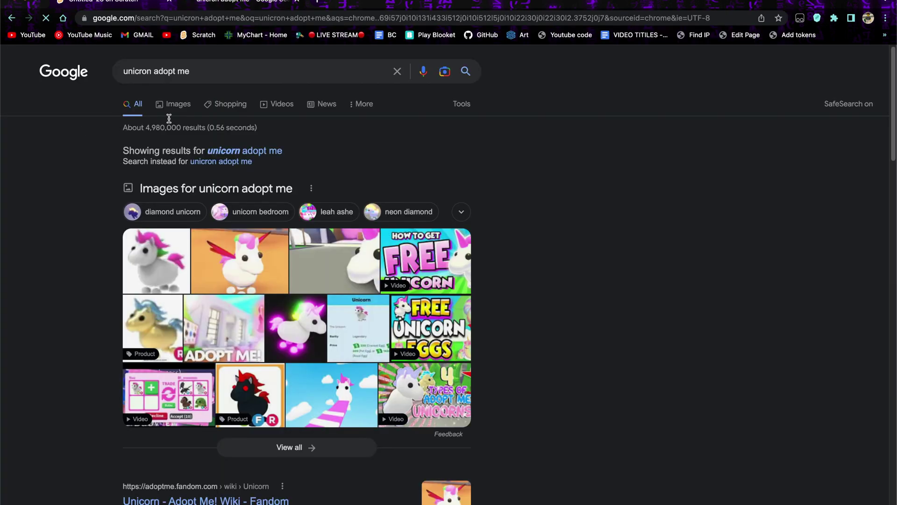
click(187, 110)
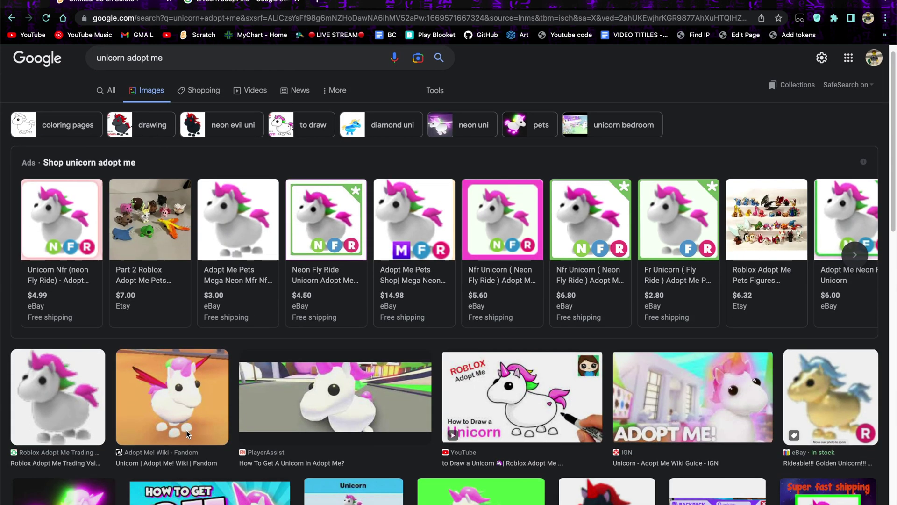
Save the transparent white unicorn picture from Roblox Adopt Me Trading Values to Downloads as 54.png
scroll(186, 429, down, 1)
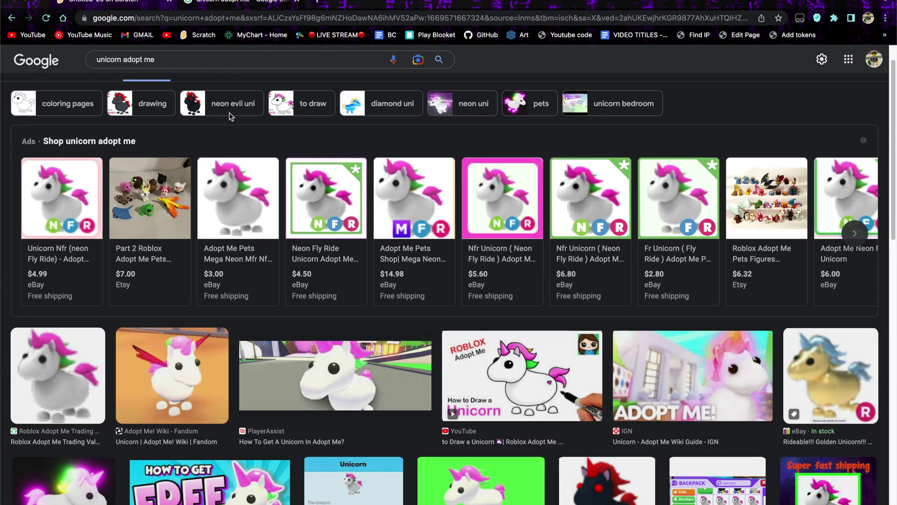
click(38, 388)
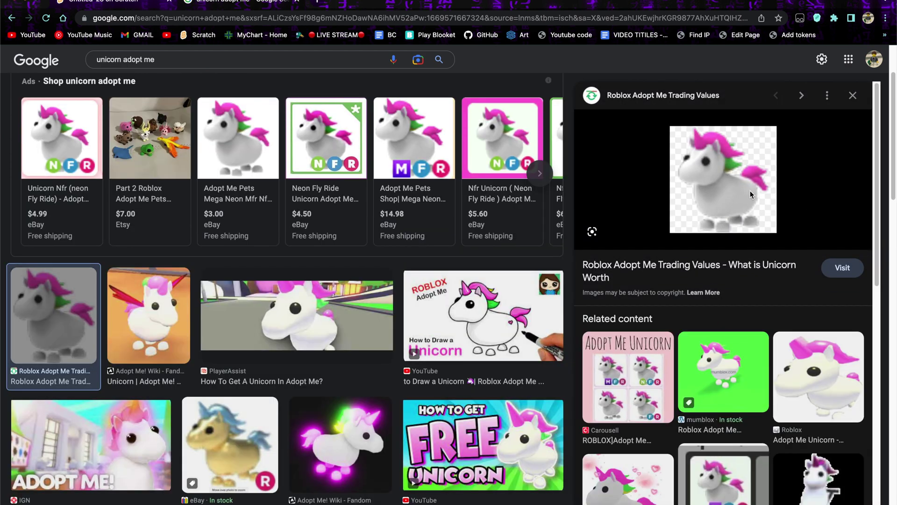
right_click(731, 184)
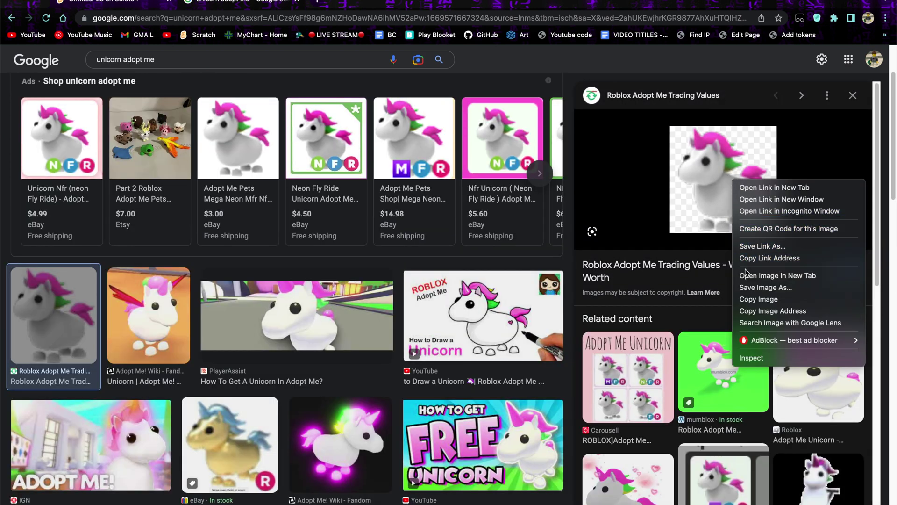
click(749, 287)
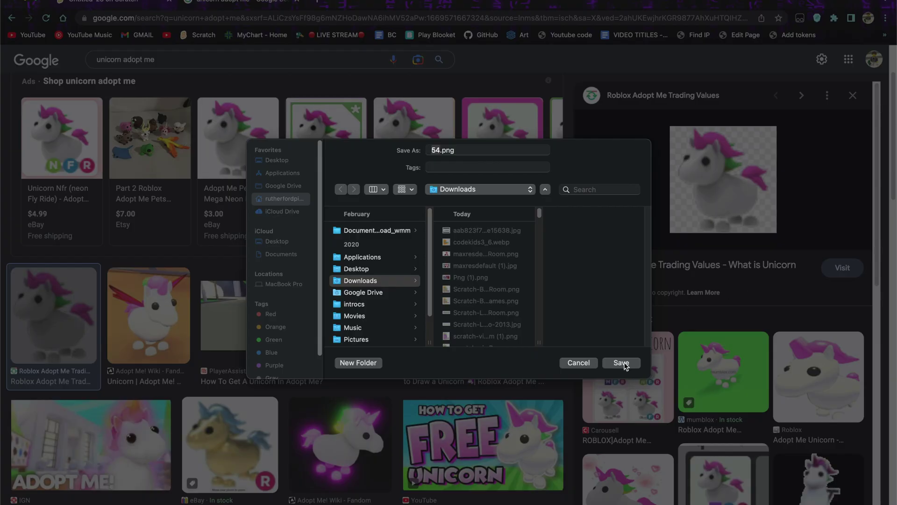
click(621, 363)
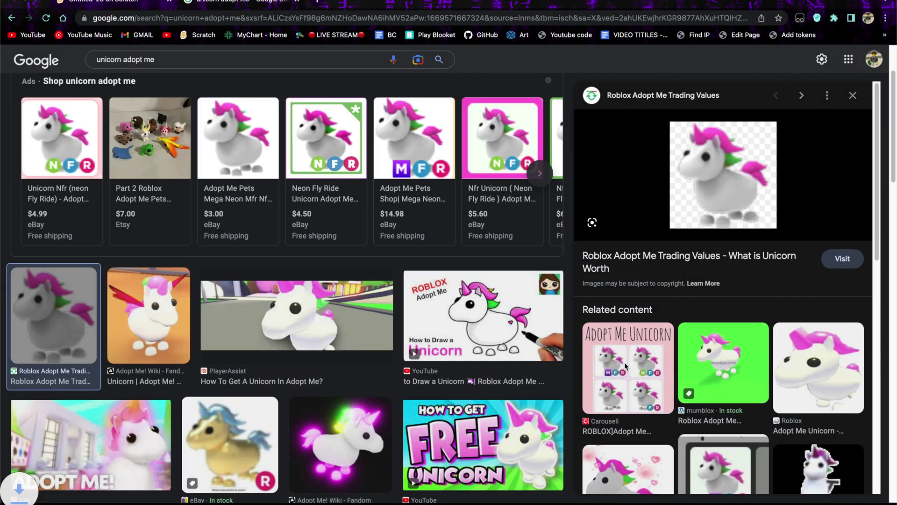
Return to the Scratch project and upload 54.png from Downloads as a new sprite
click(107, 2)
mouse_move(828, 484)
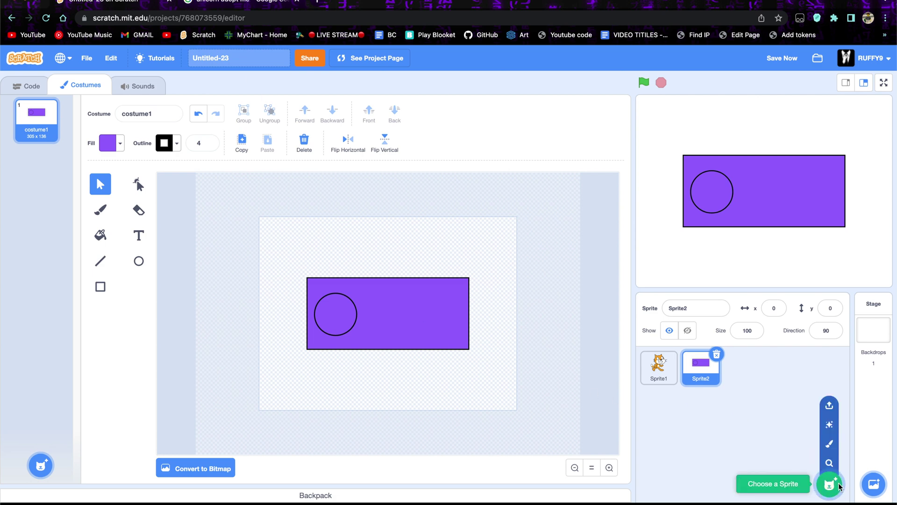
click(830, 405)
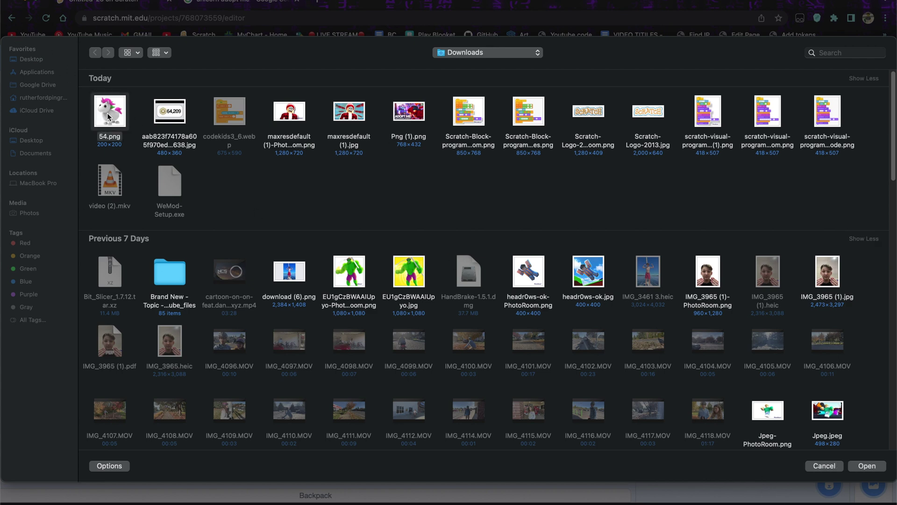
click(874, 467)
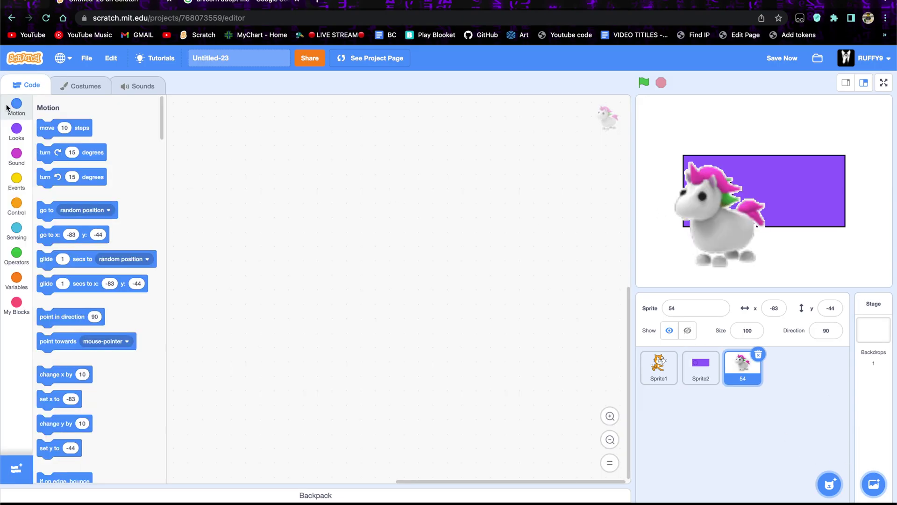
Convert the unicorn sprite's costume to vector and copy the unicorn image
click(63, 86)
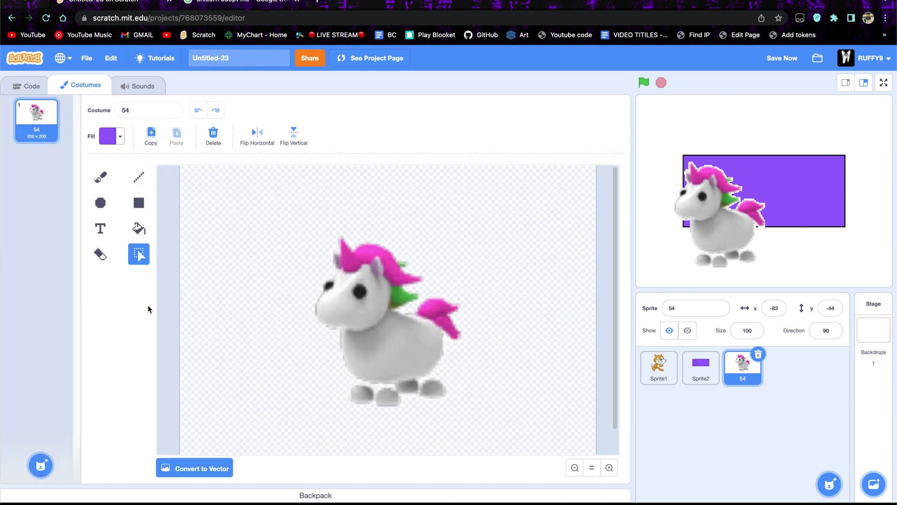
click(180, 472)
click(413, 351)
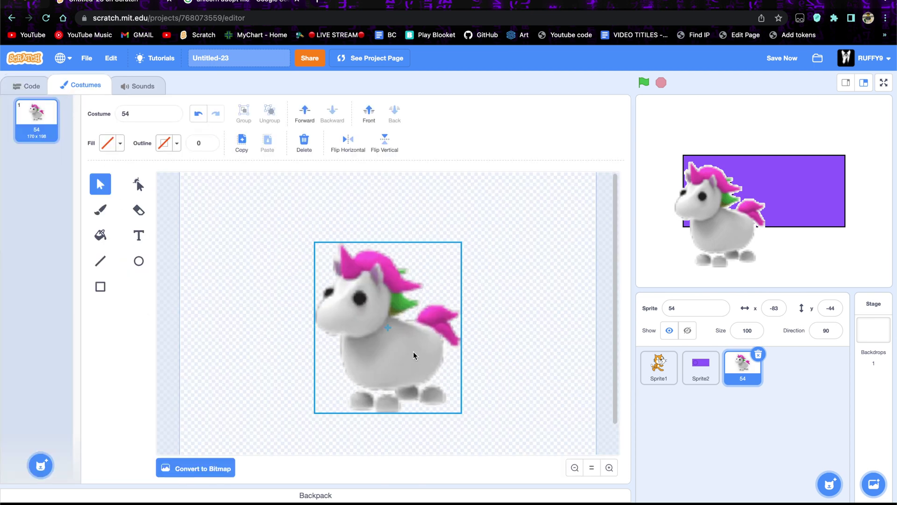
key(ctrl+c)
Paste the unicorn into Sprite2's costume and delete the separate sprite 54
click(701, 366)
click(268, 148)
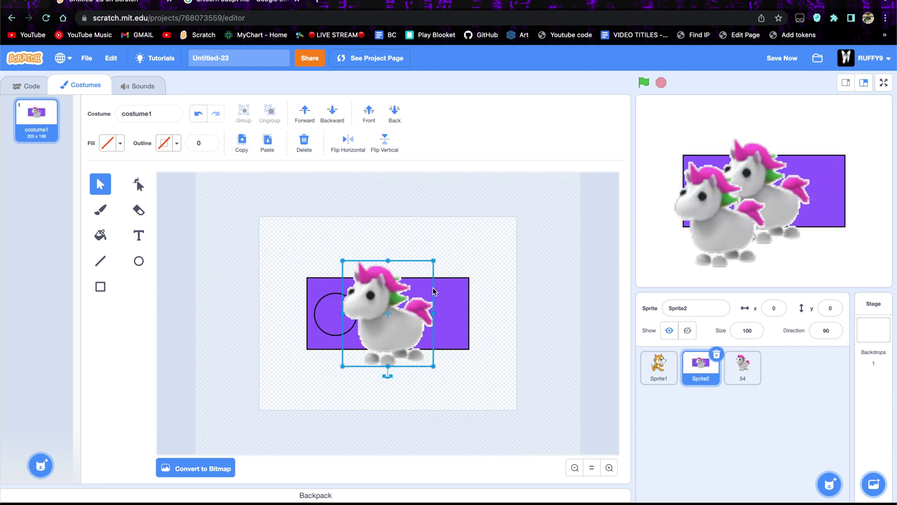
click(739, 367)
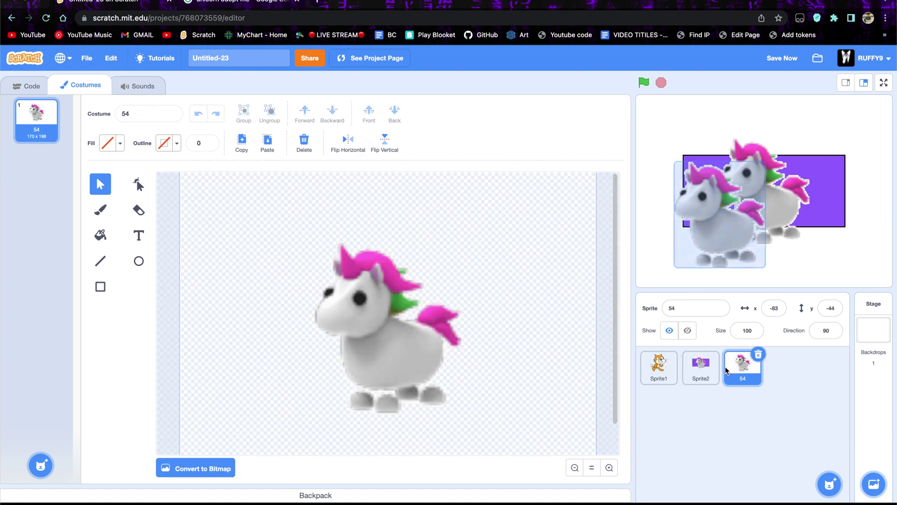
click(758, 356)
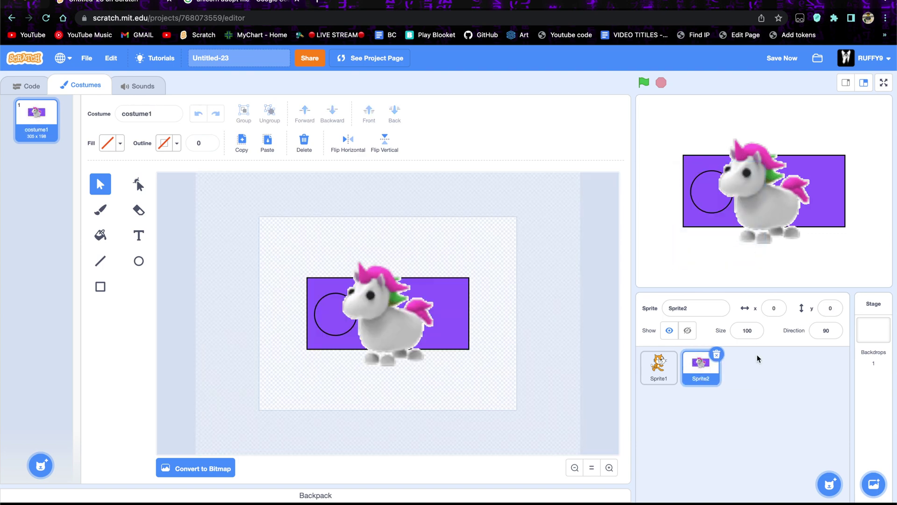
Shrink the unicorn and place it inside the circle, undoing the accidental shift of the purple rectangle
drag(399, 315, 364, 308)
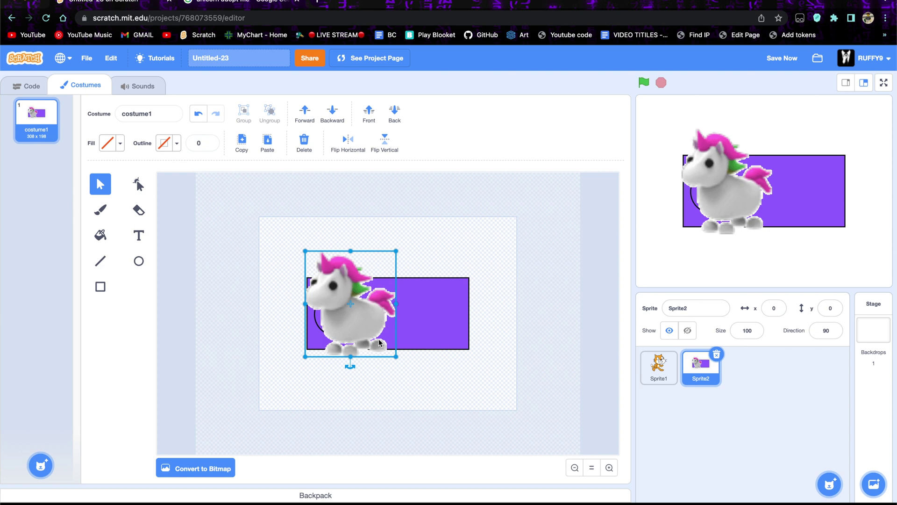
drag(356, 332, 334, 343)
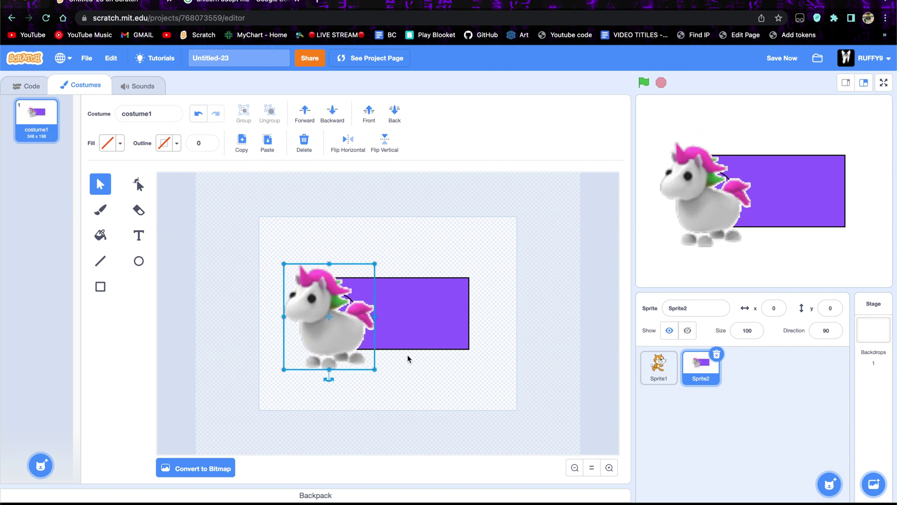
drag(375, 265, 322, 348)
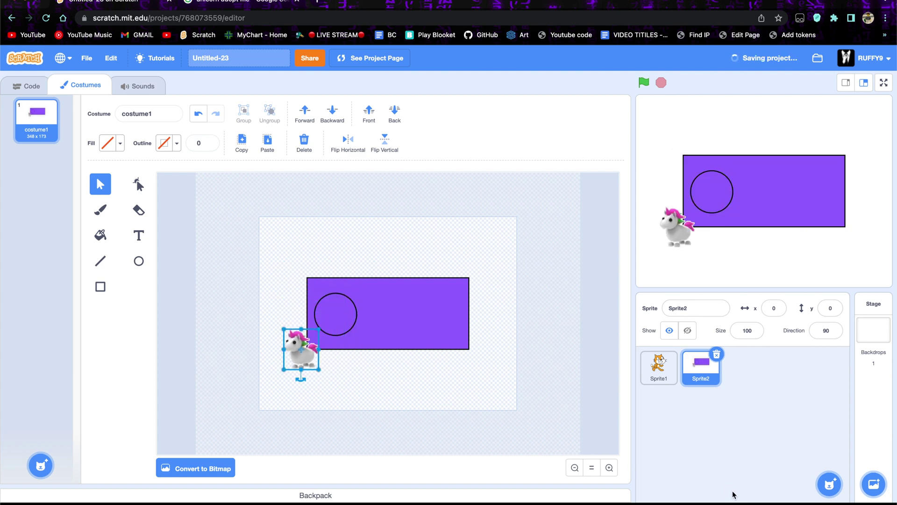
click(610, 469)
drag(223, 371, 296, 298)
drag(350, 240, 335, 239)
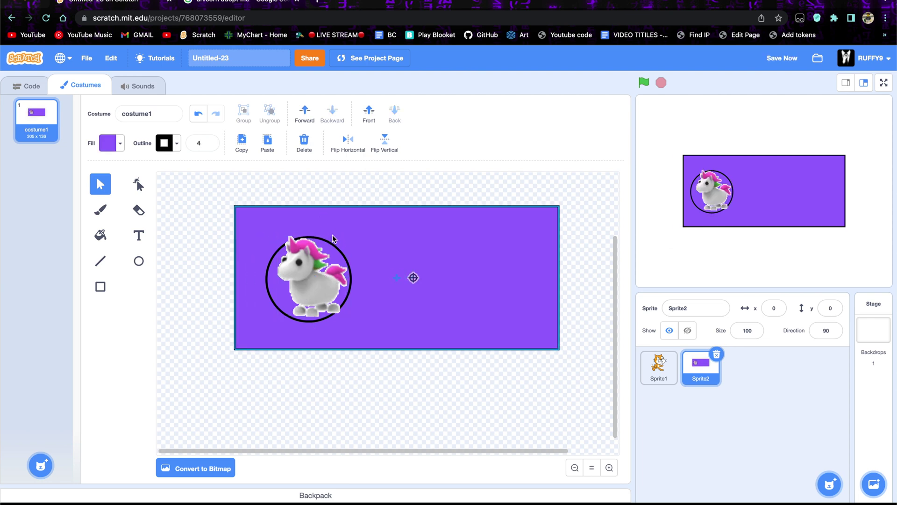
click(199, 113)
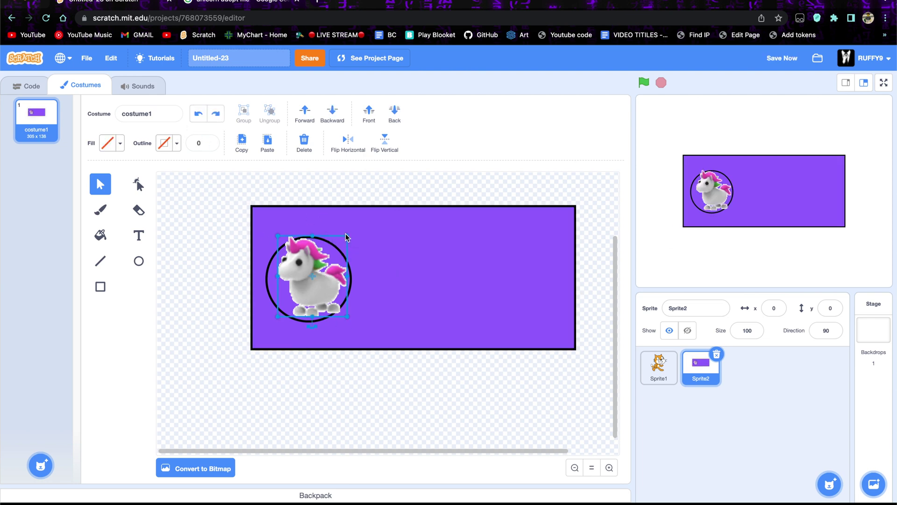
Shrink the unicorn image slightly and re-center it so it fits fully inside the circle
drag(347, 237, 336, 249)
drag(302, 285, 305, 282)
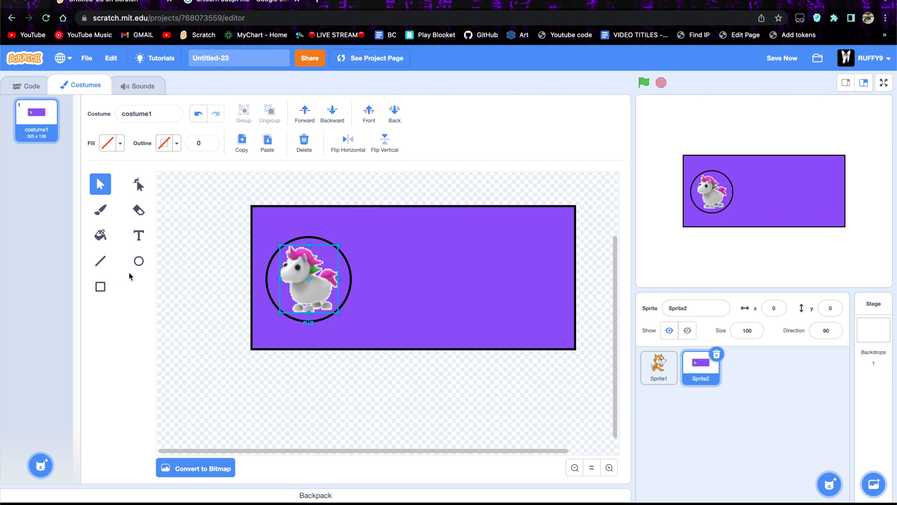
click(214, 265)
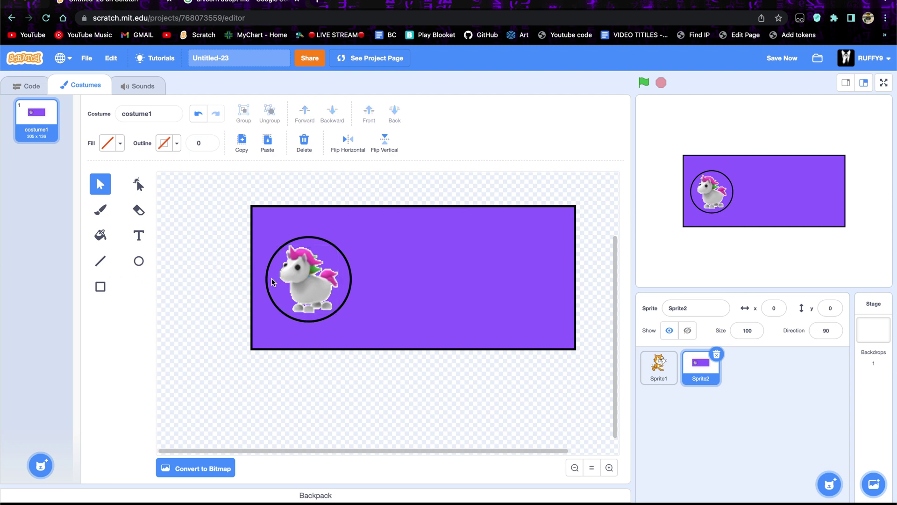
Fill the circle behind the unicorn with white by setting its fill saturation to 0
drag(271, 279, 272, 280)
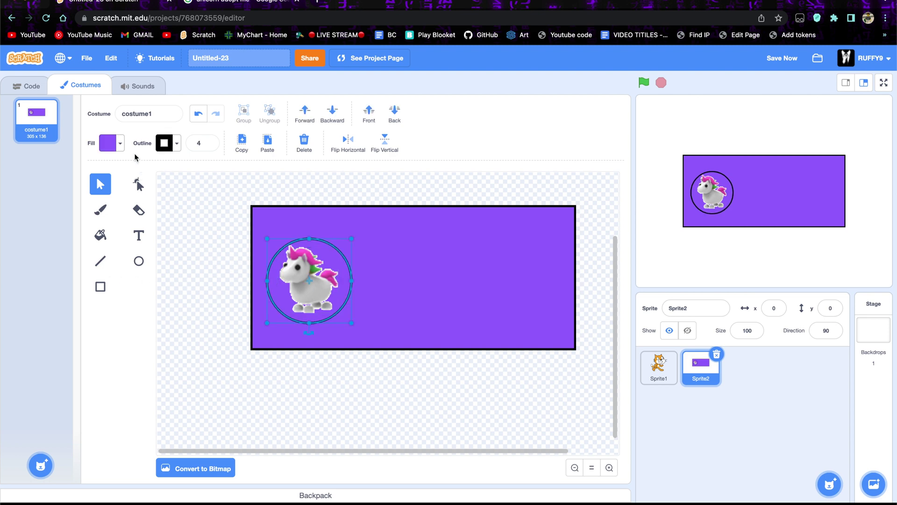
click(112, 143)
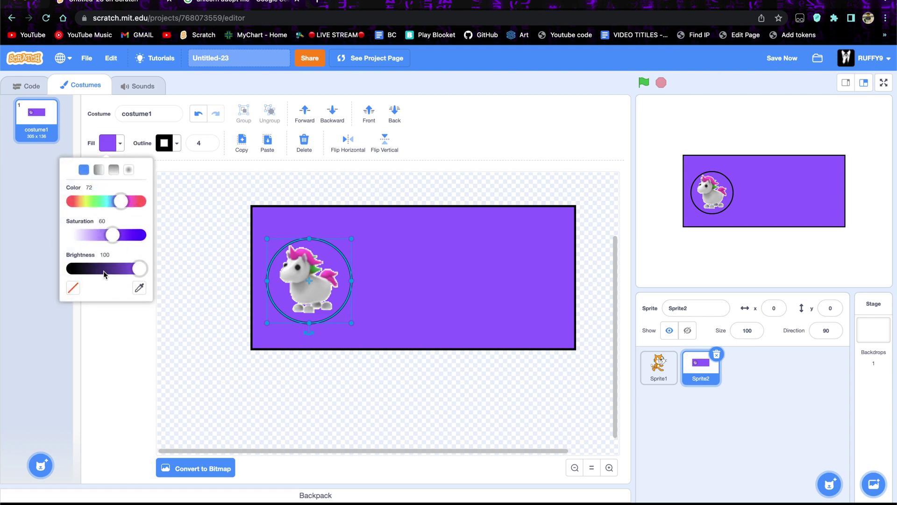
drag(114, 235, 57, 235)
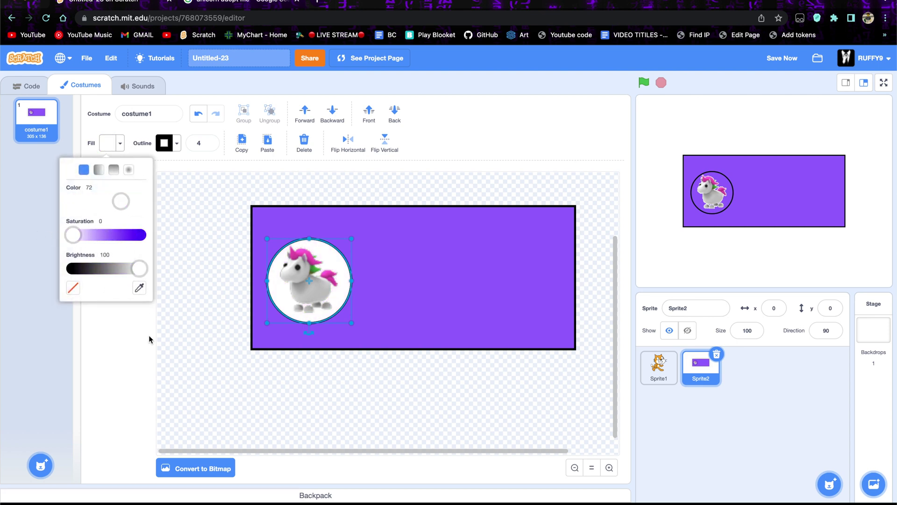
click(185, 361)
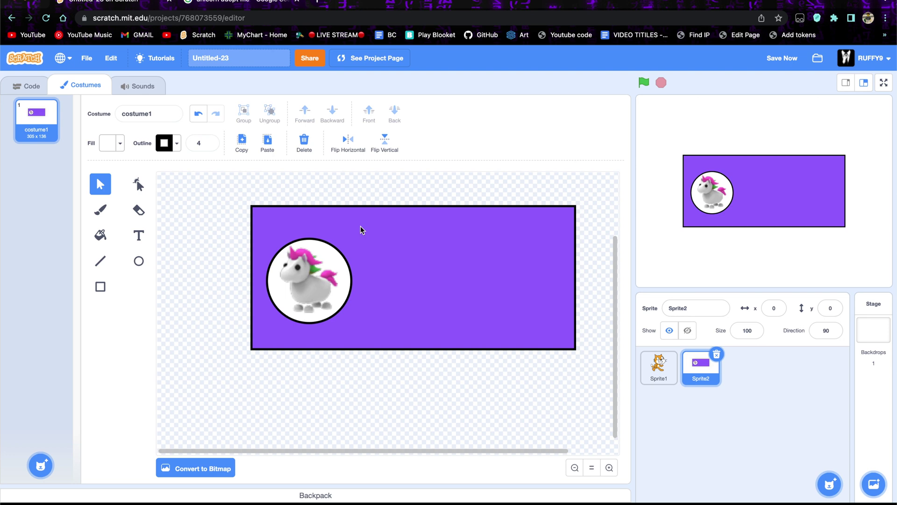
click(119, 145)
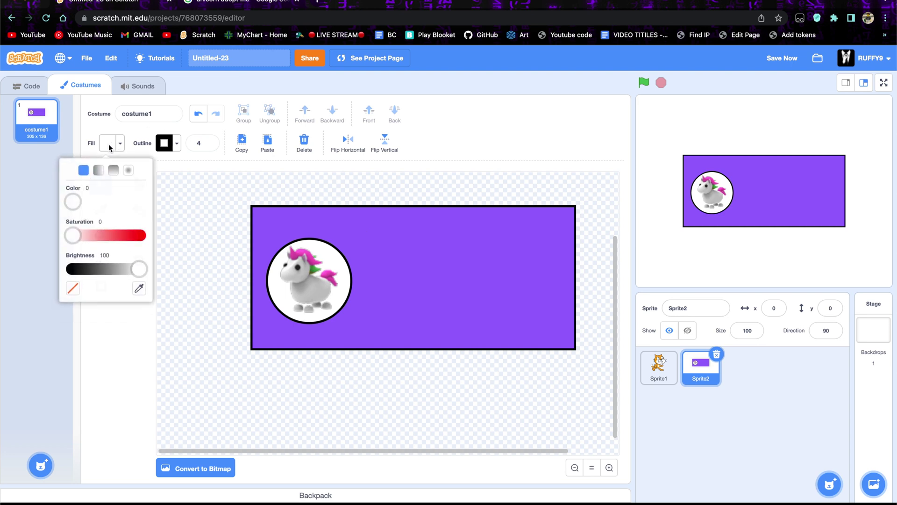
click(142, 269)
drag(141, 269, 115, 270)
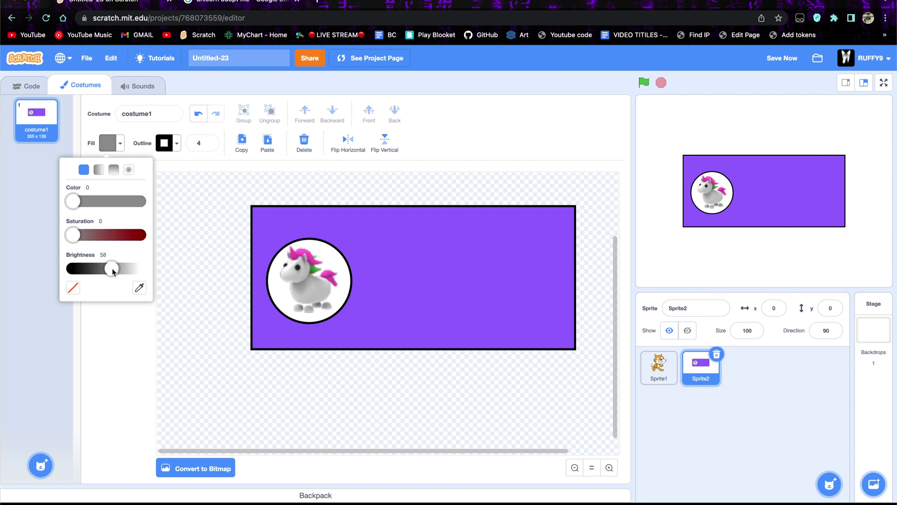
click(181, 384)
click(403, 318)
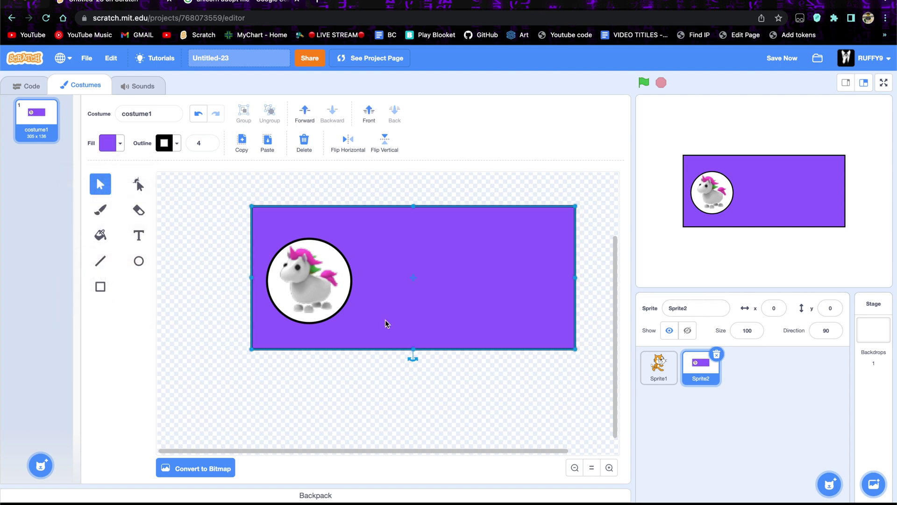
Fill the large purple rectangle with grey using the Fill tool, at saturation 0 and brightness 57
click(100, 235)
click(121, 143)
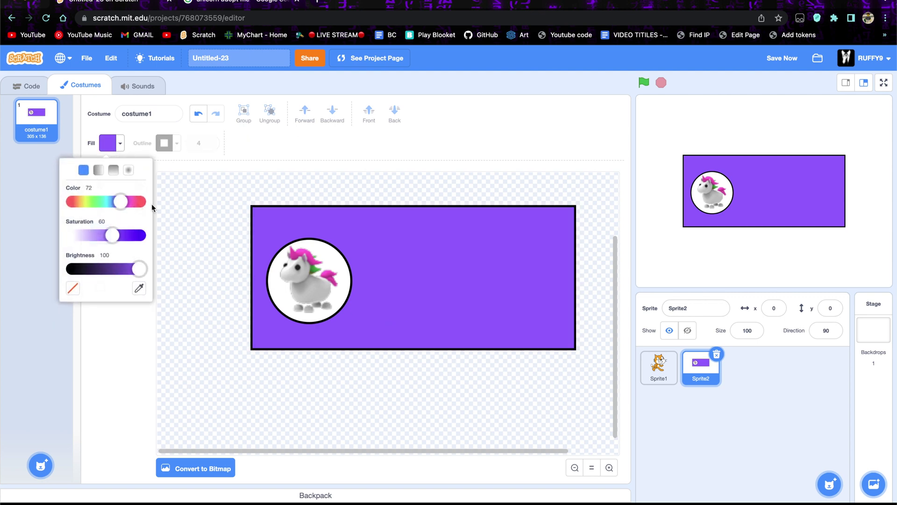
drag(140, 275, 123, 275)
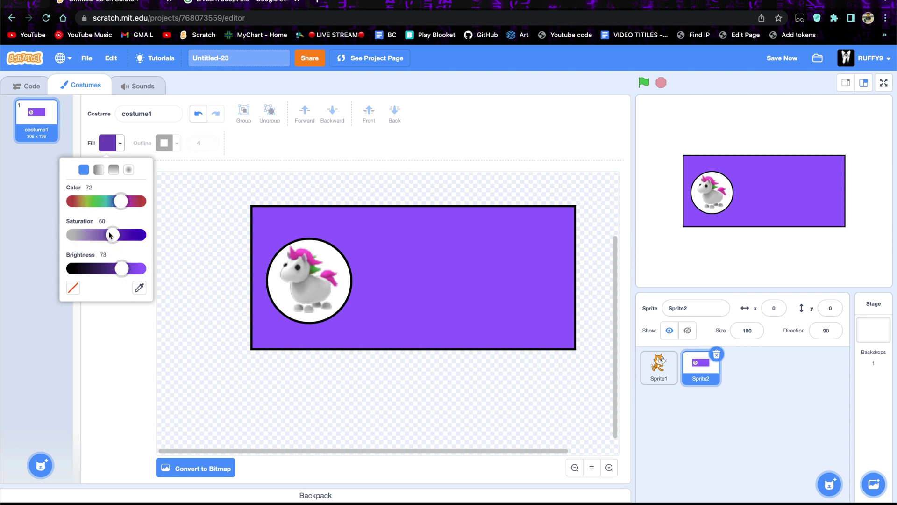
drag(112, 235, 70, 235)
drag(122, 268, 111, 268)
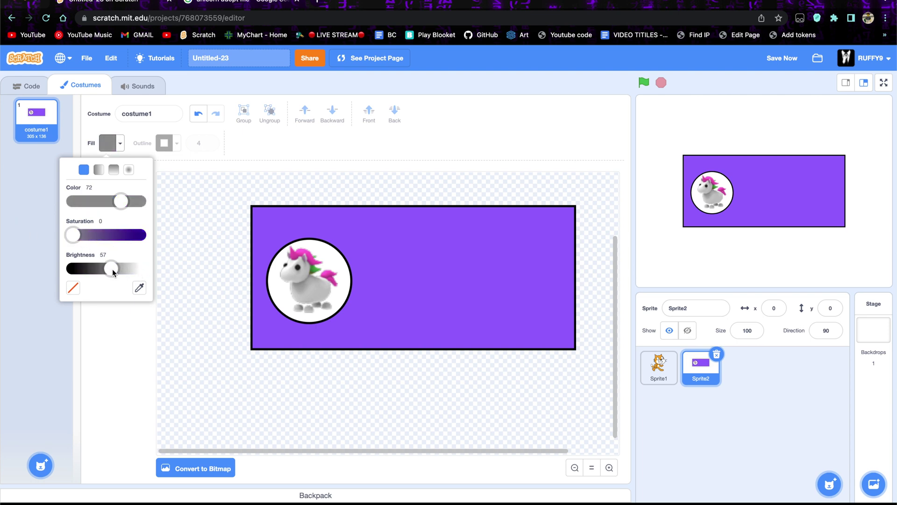
click(139, 343)
click(438, 307)
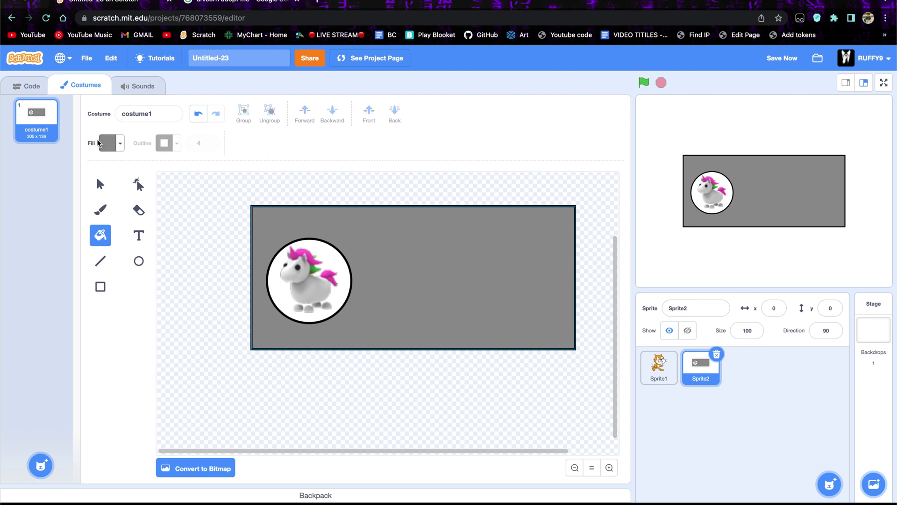
Recolor the large rectangle's outline with a darker grey at brightness 42 using the Fill tool
click(112, 143)
drag(109, 267, 99, 267)
click(176, 364)
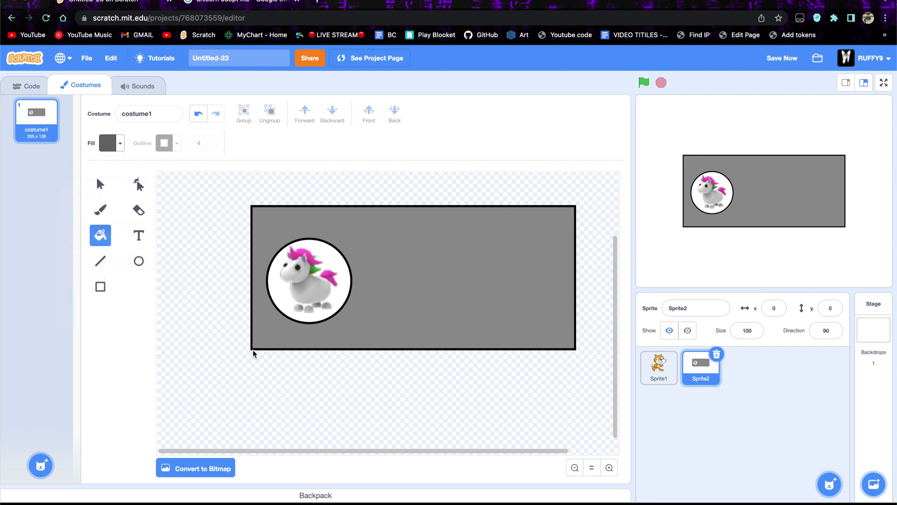
click(263, 349)
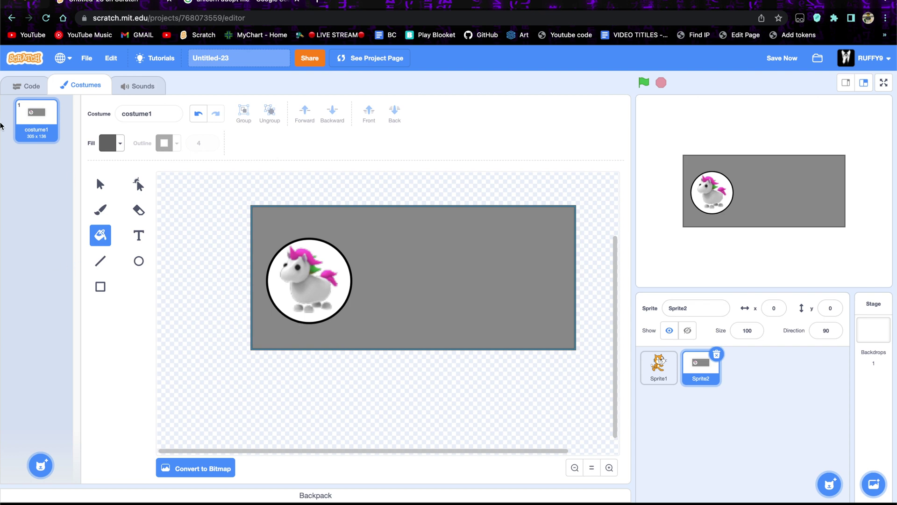
Start a text box in the upper part of the grey panel, to the right of the unicorn circle
click(139, 235)
click(379, 262)
click(396, 259)
text(Woukd)
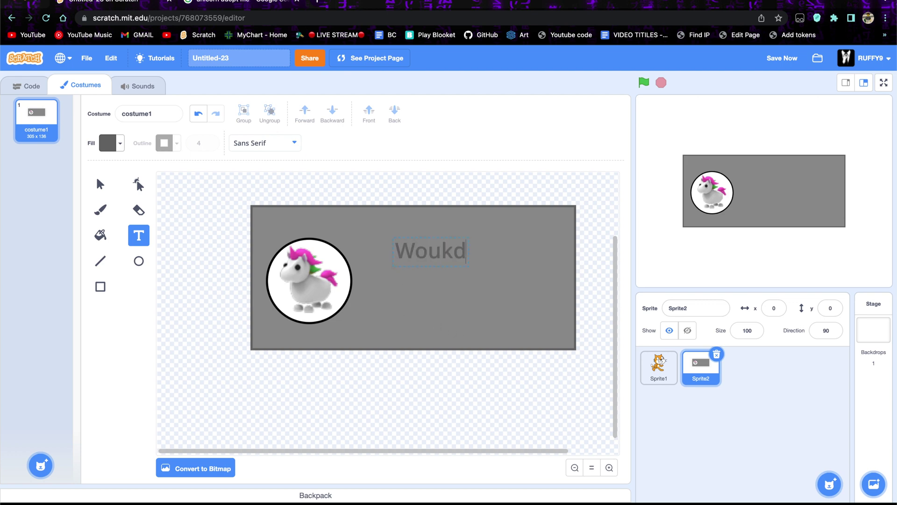
key(BackSpace)
key(BackSpace)
key(BackSpace)
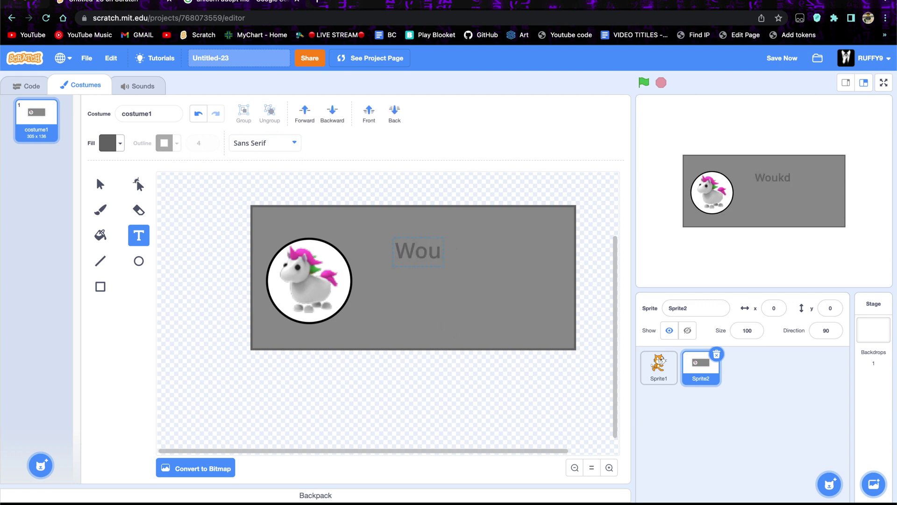
text(ld you li)
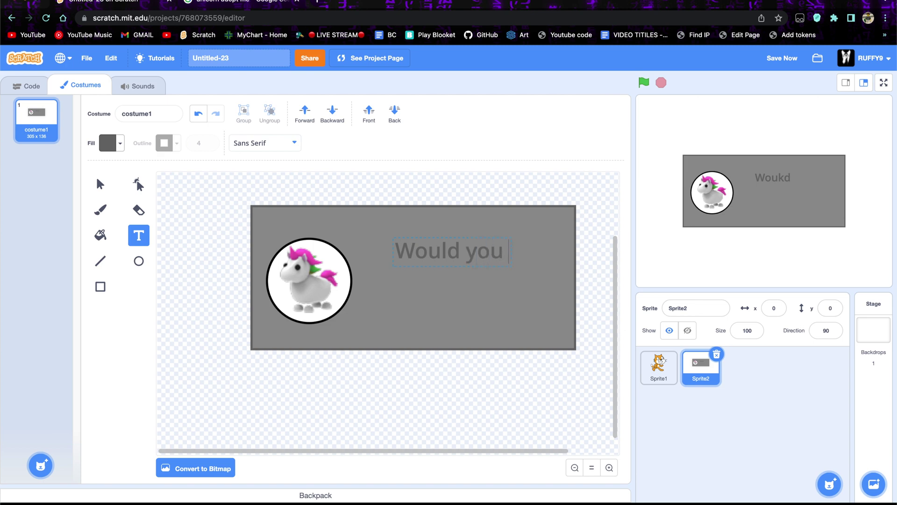
key(BackSpace)
key(BackSpace)
key(BackSpace)
key(BackSpace)
key(BackSpace)
key(BackSpace)
key(BackSpace)
key(BackSpace)
key(BackSpace)
key(BackSpace)
key(BackSpace)
key(BackSpace)
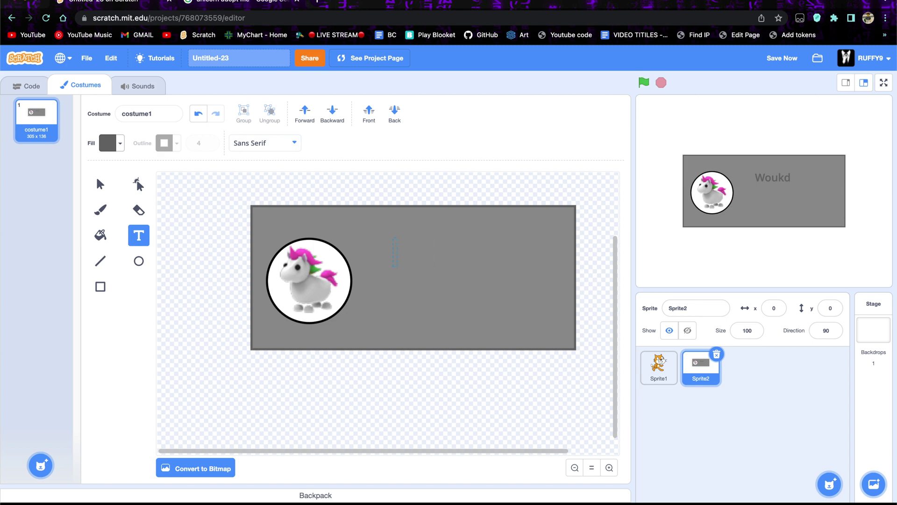
Enter the text "Unicorn Pet!" and make it black by setting its fill brightness to 0
text(Unicorn Pet!)
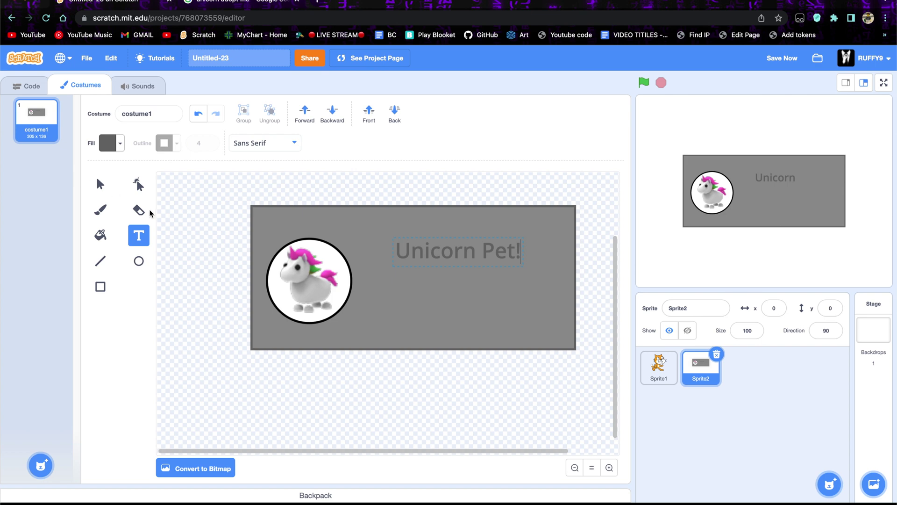
click(120, 143)
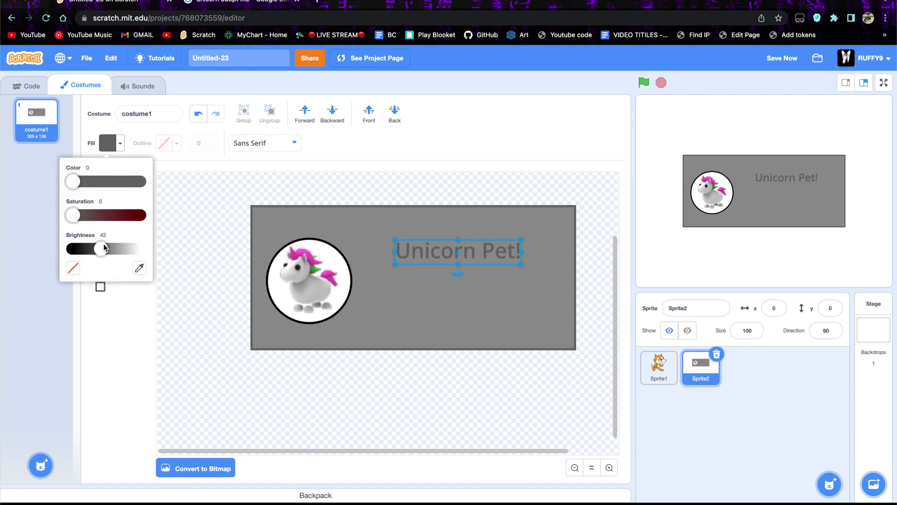
drag(102, 248, 25, 248)
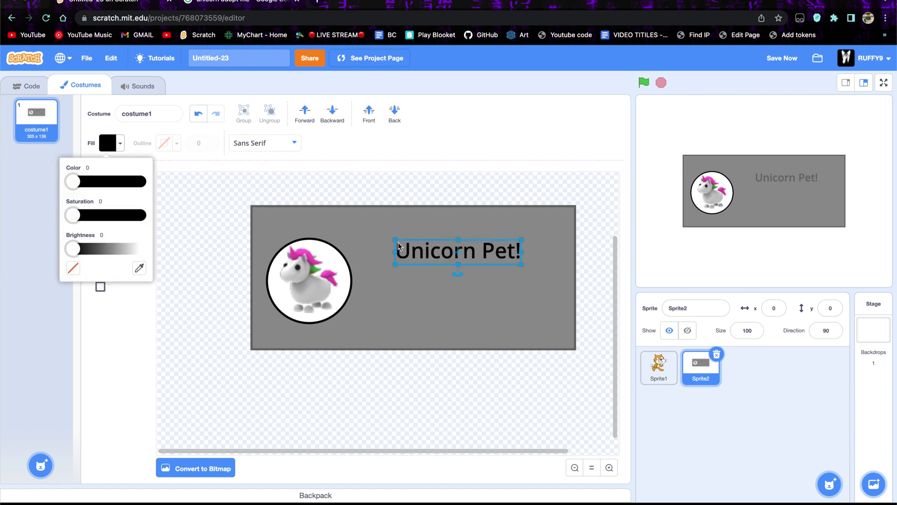
Enlarge the "Unicorn Pet!" text and position it near the grey panel's upper edge, to the right of the circle
drag(396, 245, 345, 228)
click(432, 252)
drag(432, 253, 449, 242)
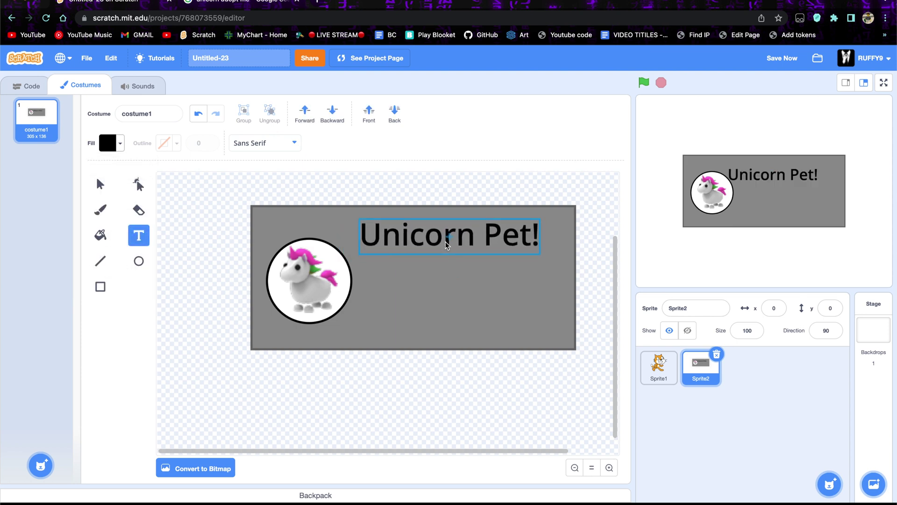
right_click(449, 242)
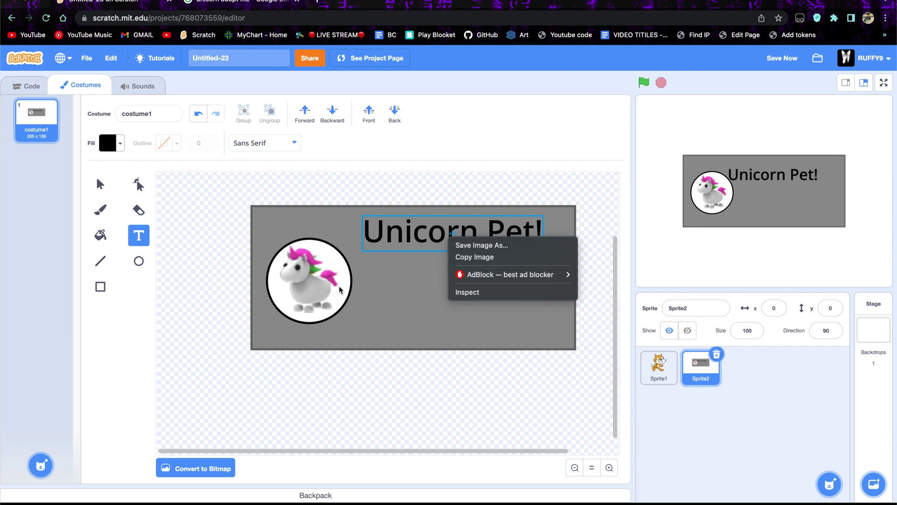
click(432, 266)
drag(477, 248, 446, 240)
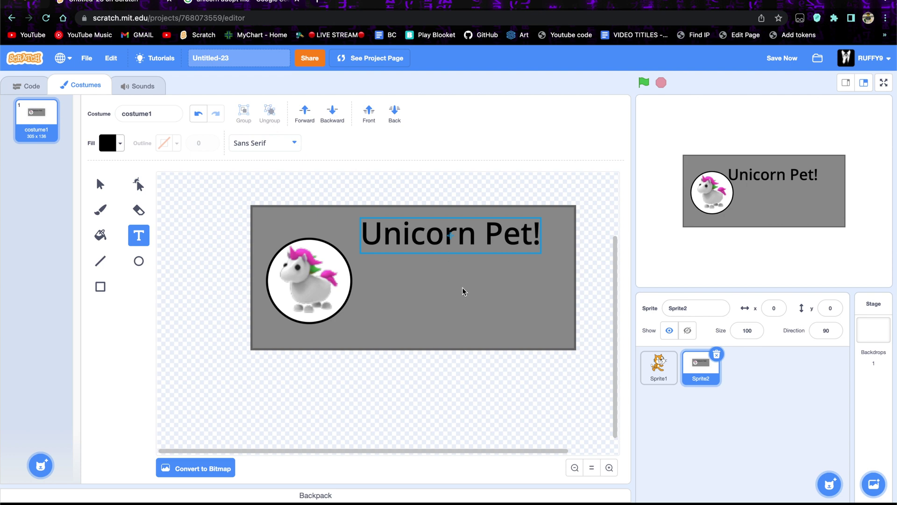
click(435, 280)
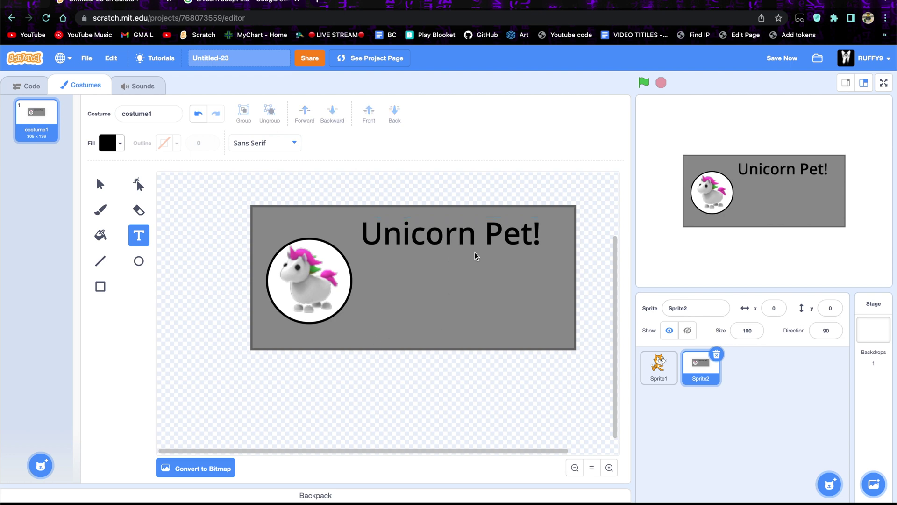
click(459, 251)
key(Escape)
drag(467, 236, 468, 241)
click(484, 279)
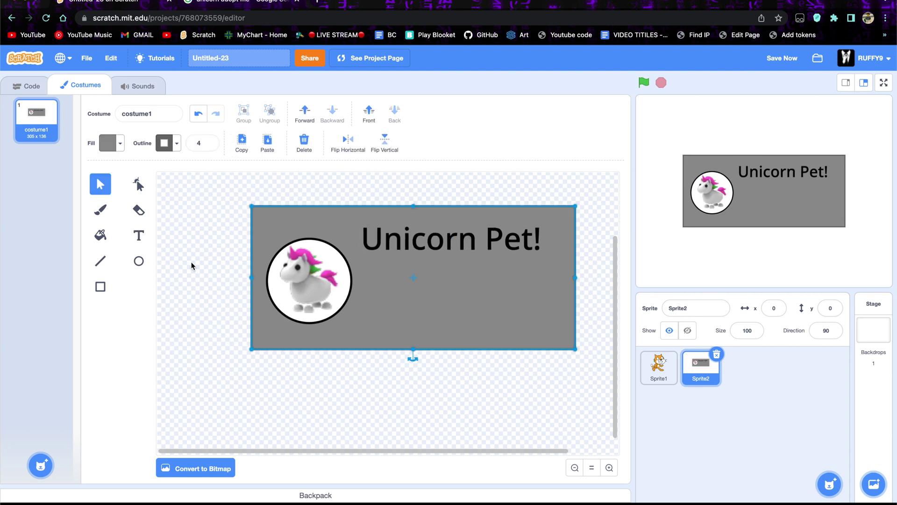
Draw a small grey rectangle in the panel's lower area, below the start of the "Unicorn Pet!" text
click(222, 253)
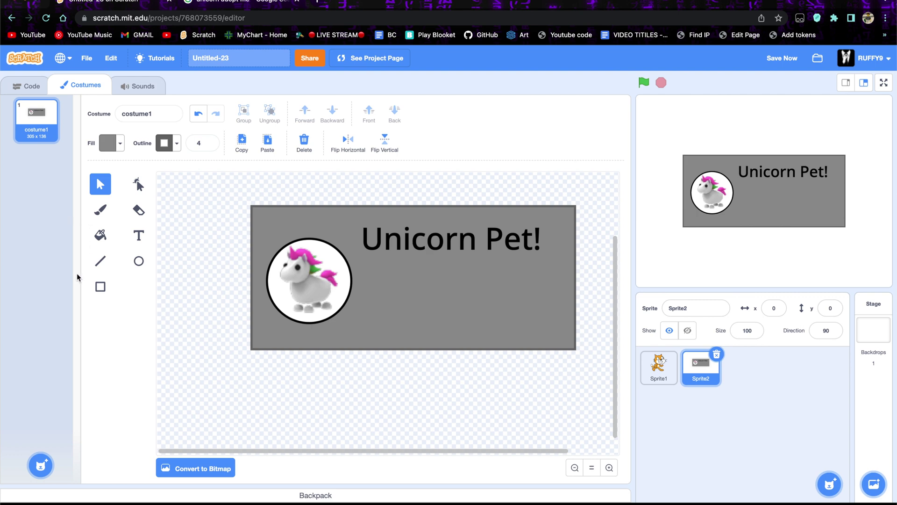
click(103, 290)
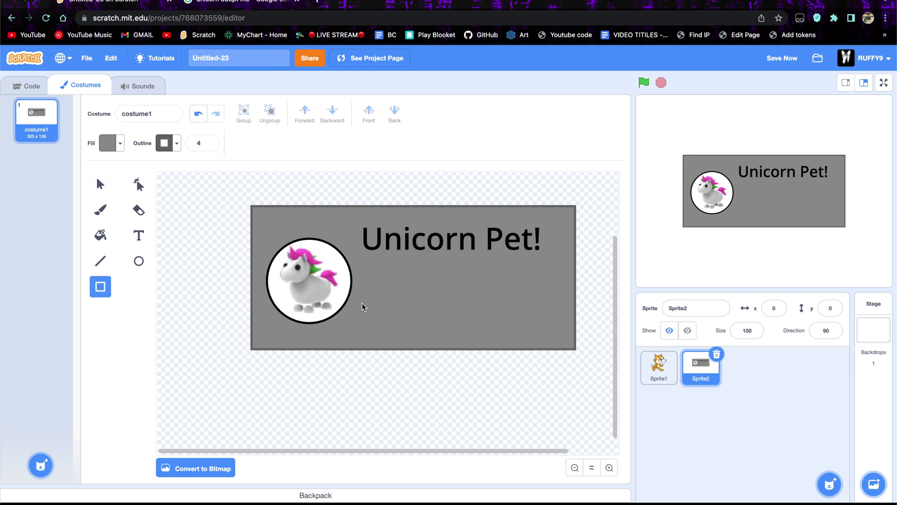
mouse_move(362, 308)
mouse_down()
mouse_move(402, 338)
mouse_move(442, 333)
mouse_up()
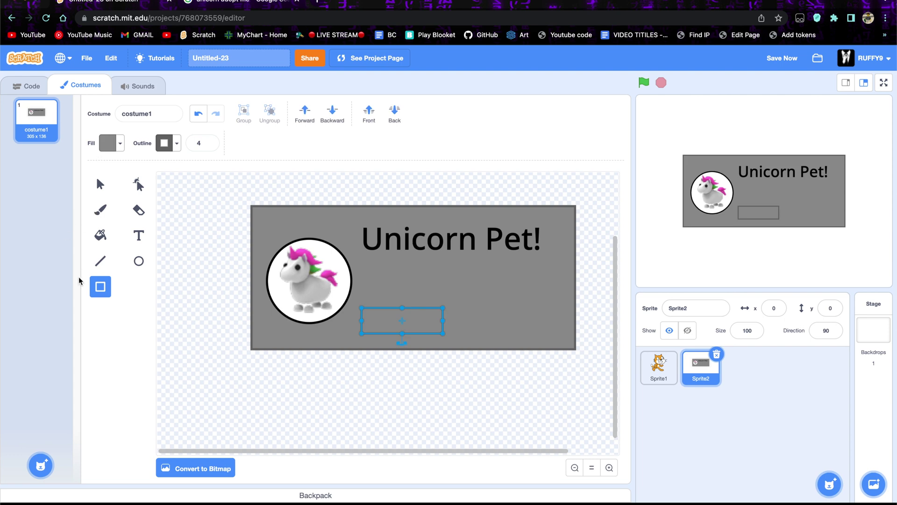
Fill the small rectangle in the panel's lower area with bright red, using color 0, saturation 100 and brightness 100
click(100, 236)
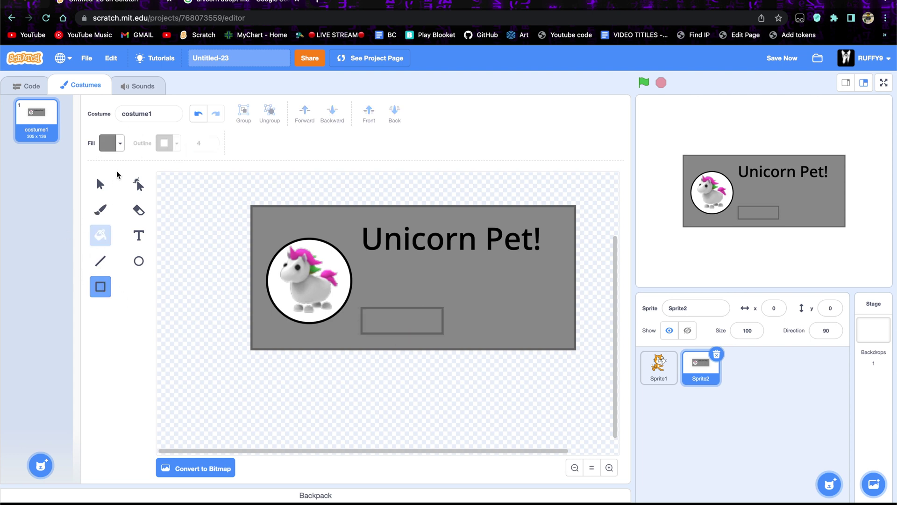
click(119, 149)
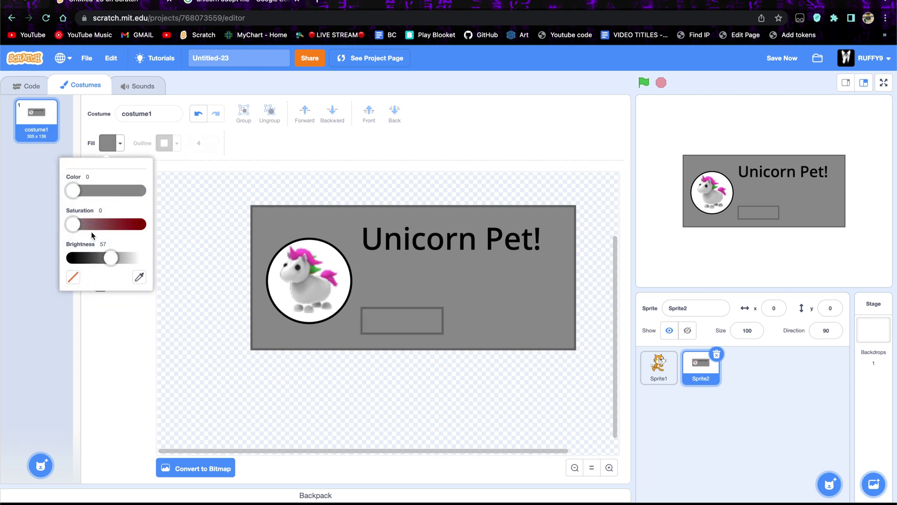
drag(71, 226, 141, 225)
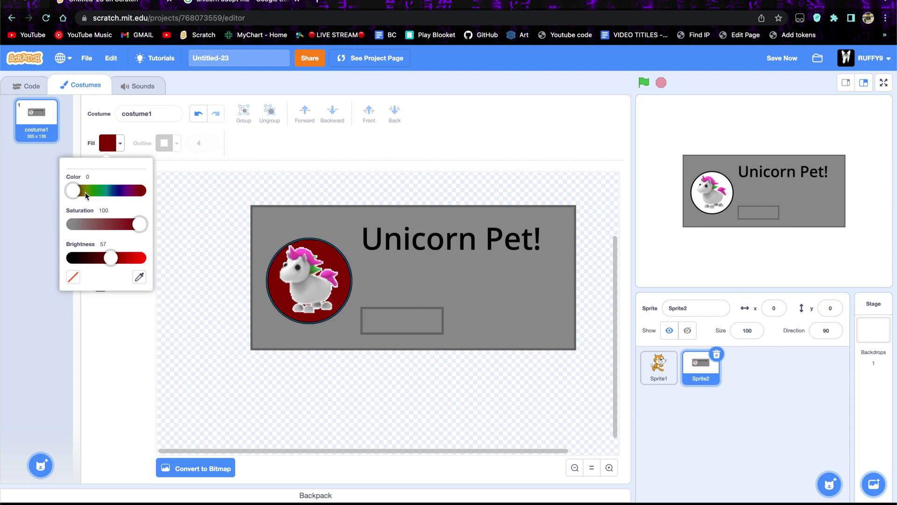
click(91, 331)
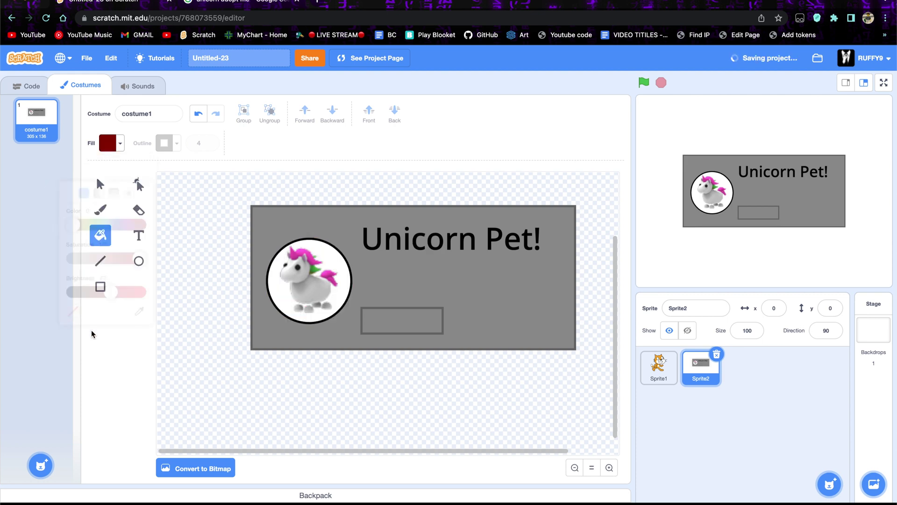
click(120, 143)
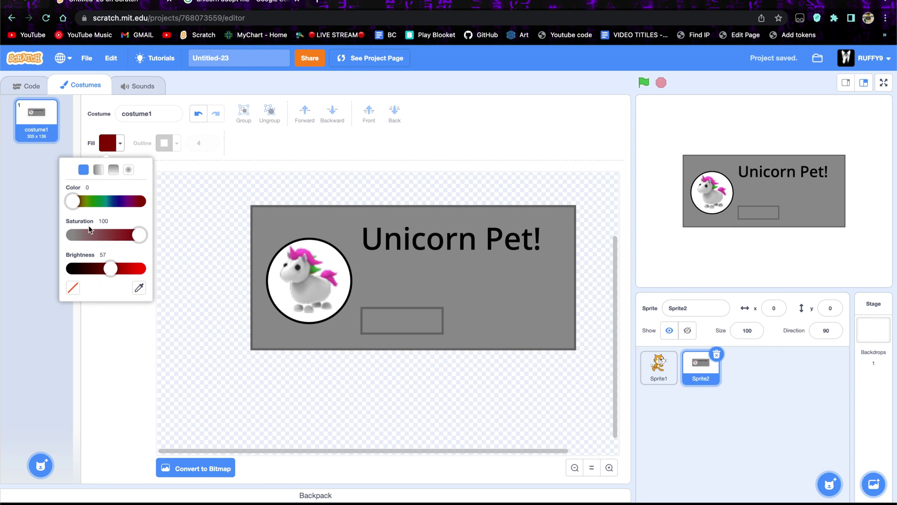
drag(83, 203, 126, 206)
drag(111, 268, 183, 279)
drag(125, 200, 152, 203)
click(114, 358)
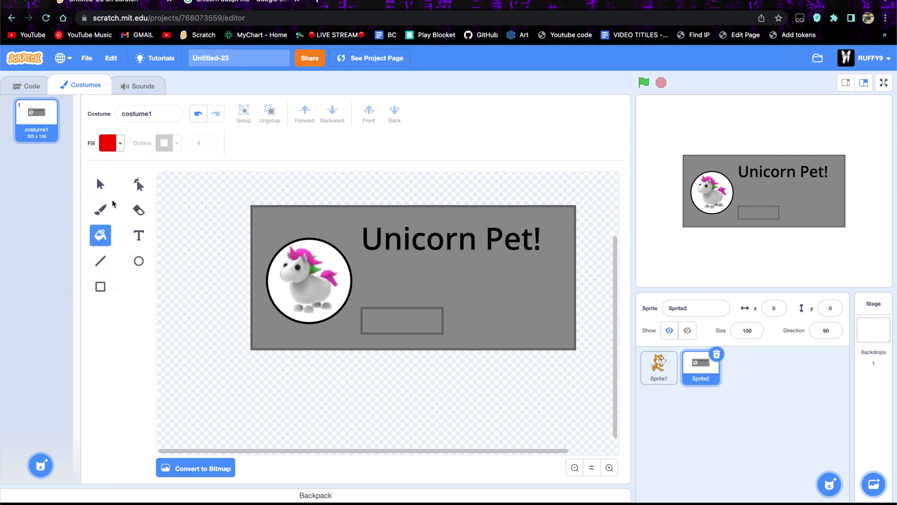
click(121, 145)
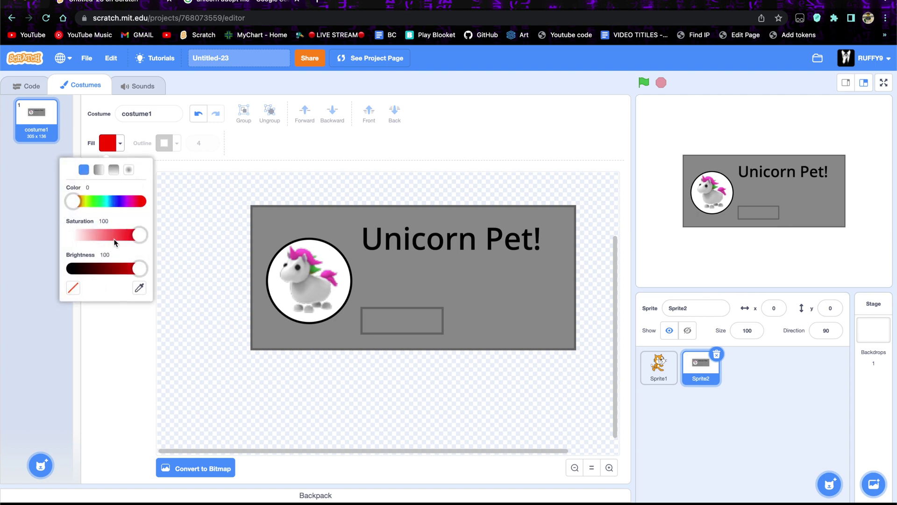
drag(138, 269, 173, 282)
click(107, 268)
drag(107, 268, 178, 271)
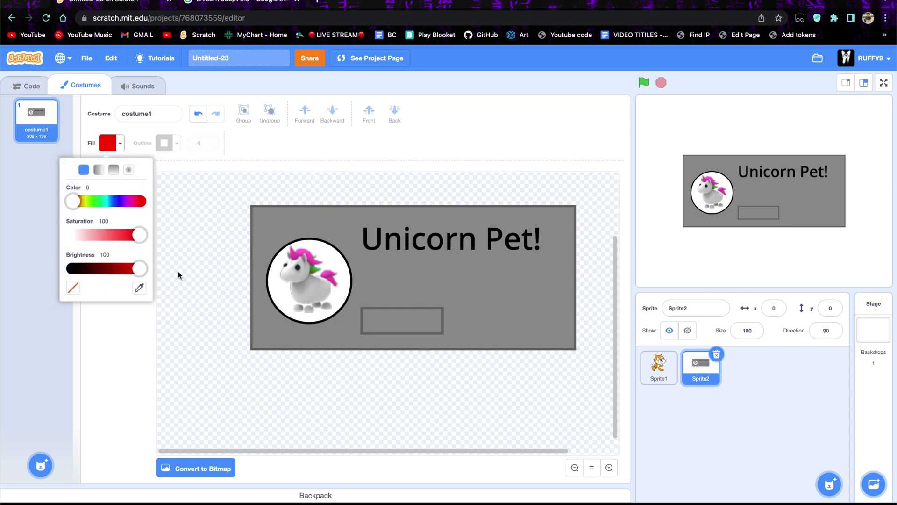
click(111, 335)
click(406, 326)
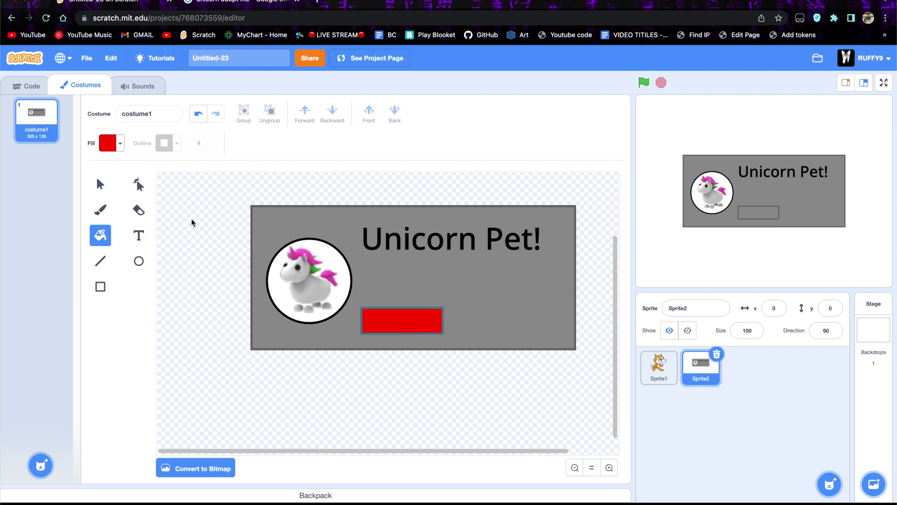
Recolor the small rectangle's outline in a lighter red with saturation 71
click(118, 147)
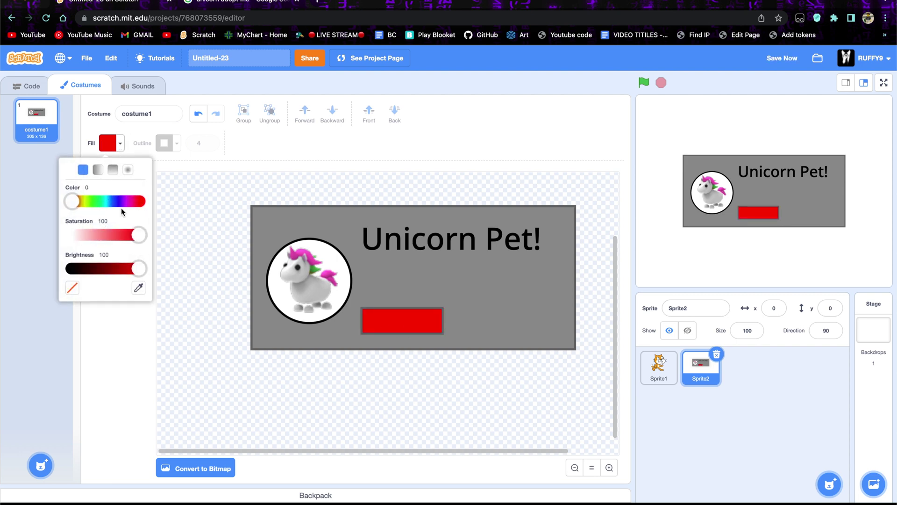
click(155, 347)
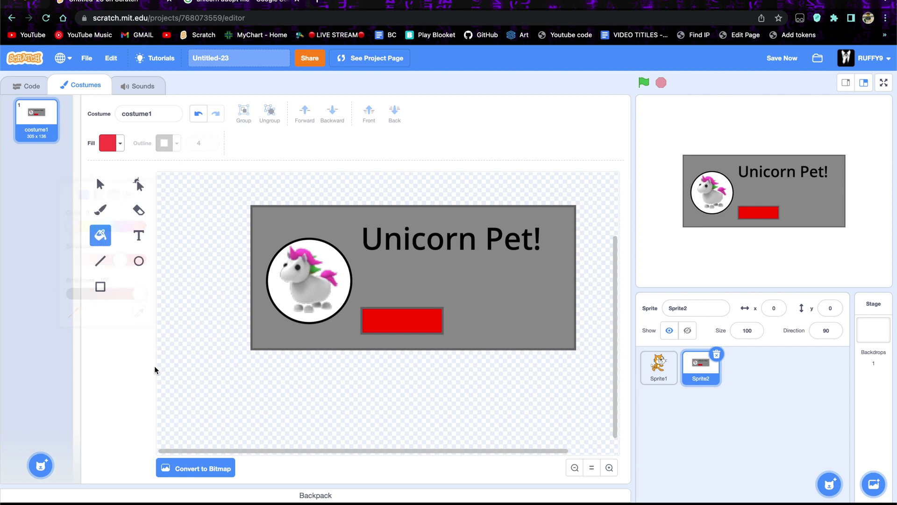
click(363, 333)
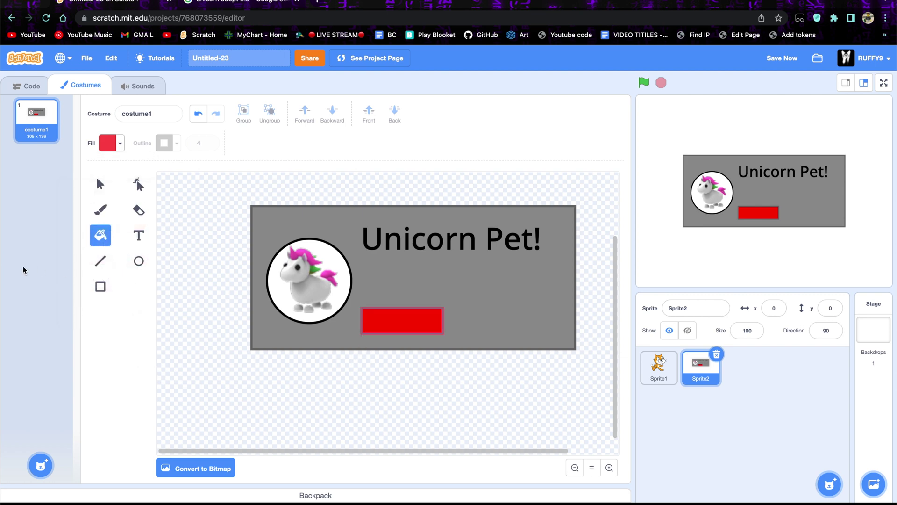
Add the text "No thanks" over the red rectangle
click(100, 185)
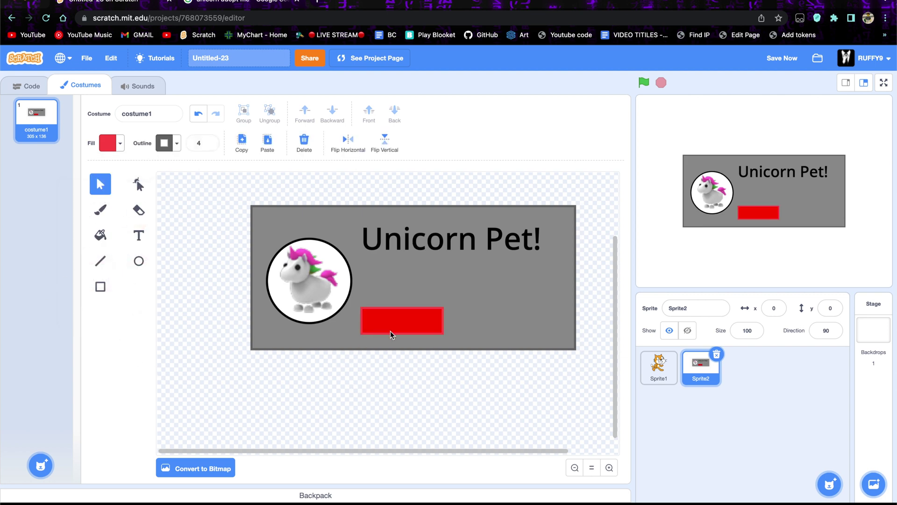
click(138, 235)
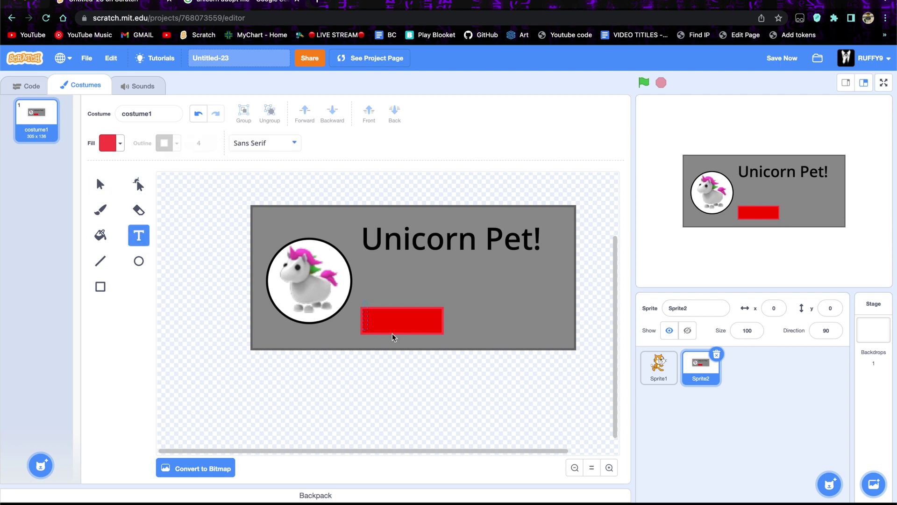
text(No thanks)
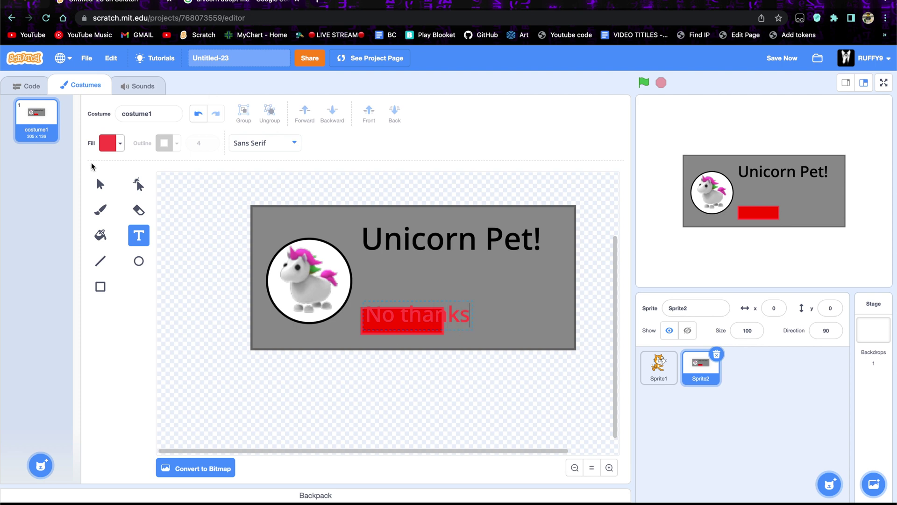
key(Escape)
Change the "No thanks" text to the Serif font and make it black by setting its fill brightness to 0
double_click(410, 320)
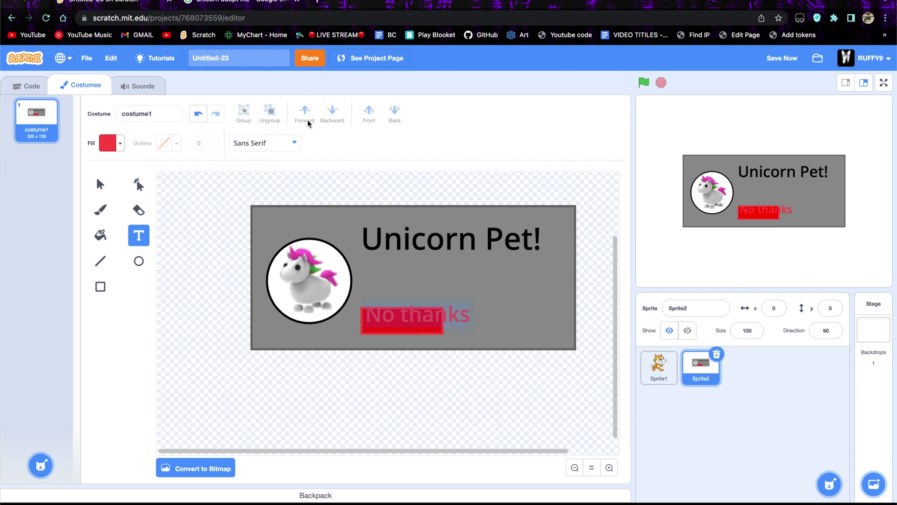
click(250, 143)
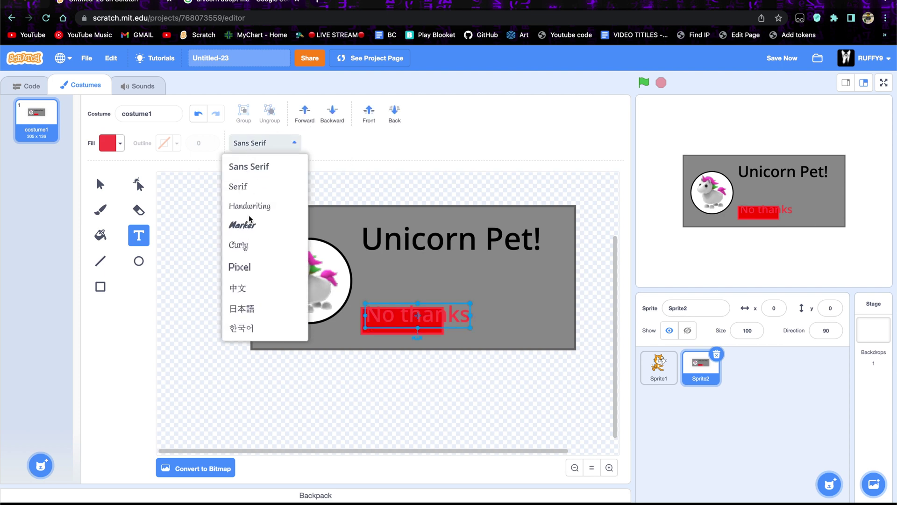
click(251, 213)
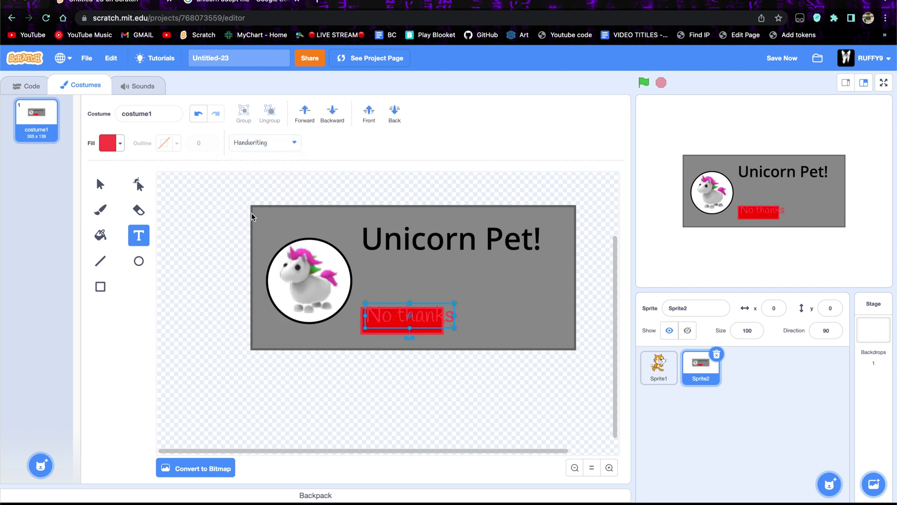
click(262, 146)
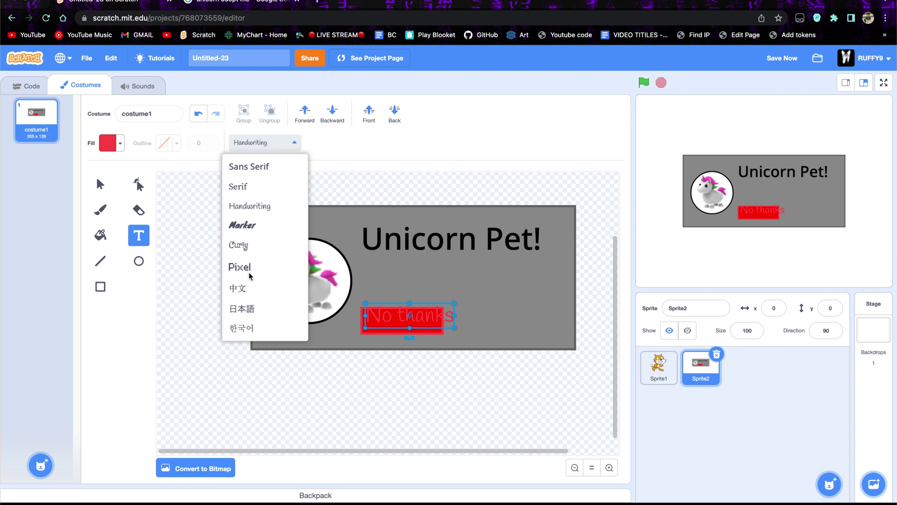
click(263, 188)
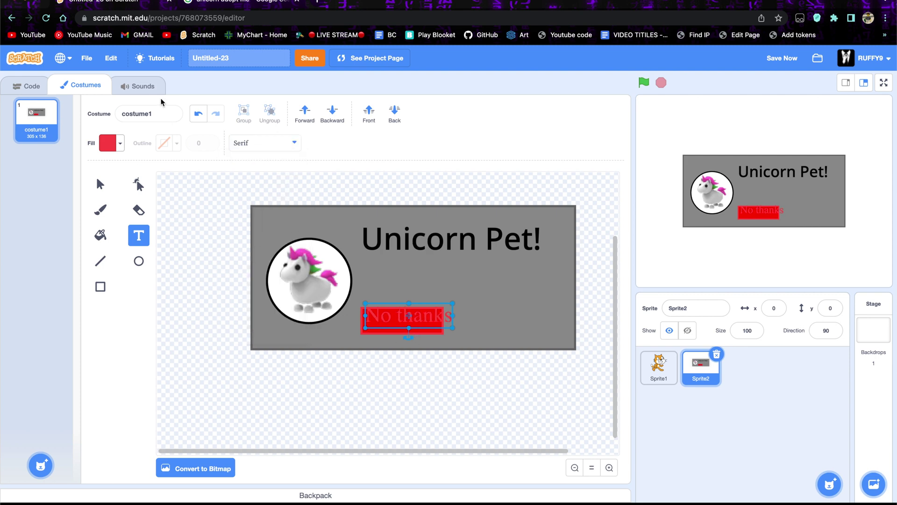
click(120, 143)
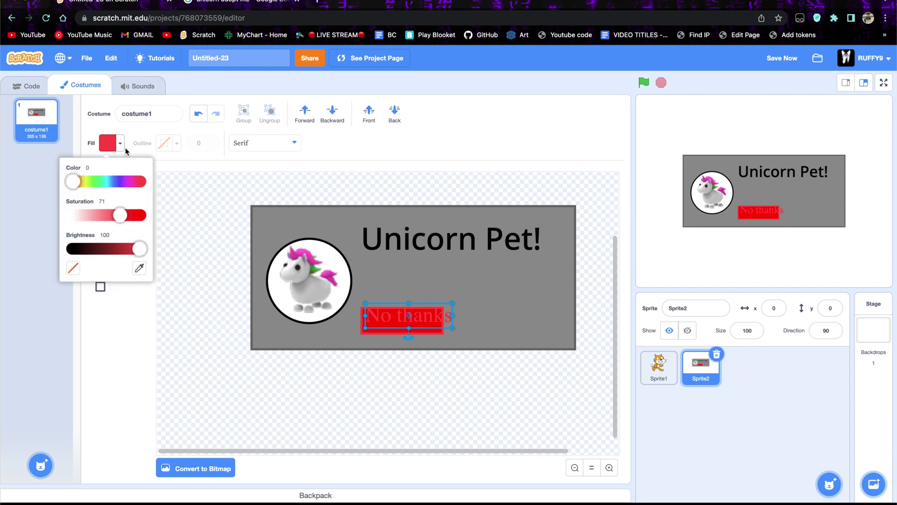
drag(141, 248, 68, 256)
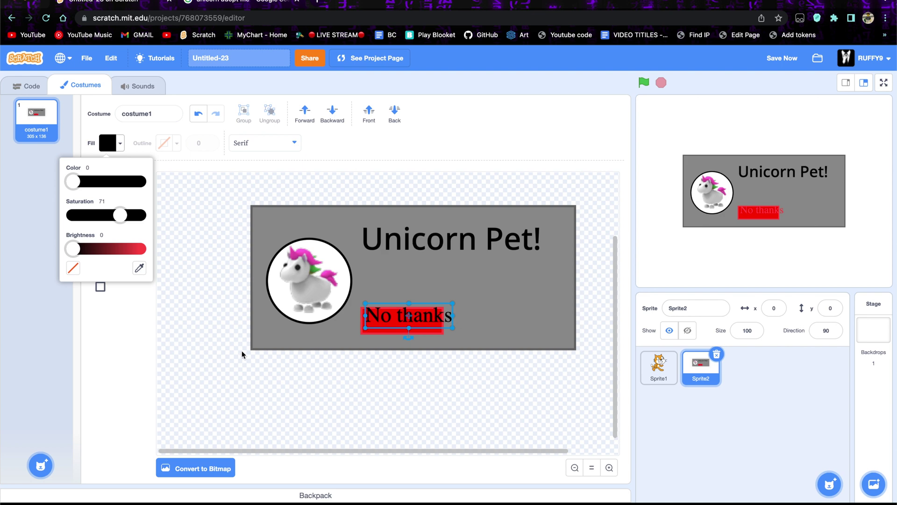
click(393, 323)
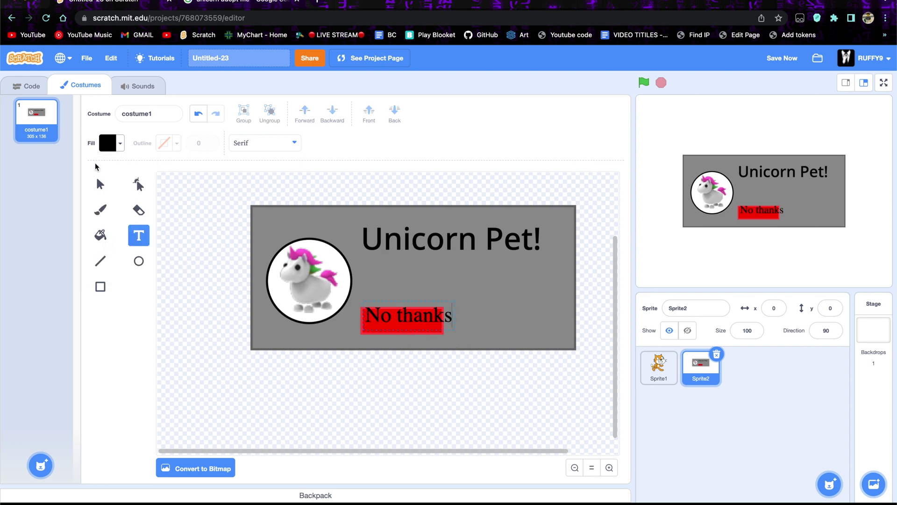
Move the "No thanks" text onto the red rectangle and shrink it to fit inside
click(100, 184)
drag(408, 322, 399, 327)
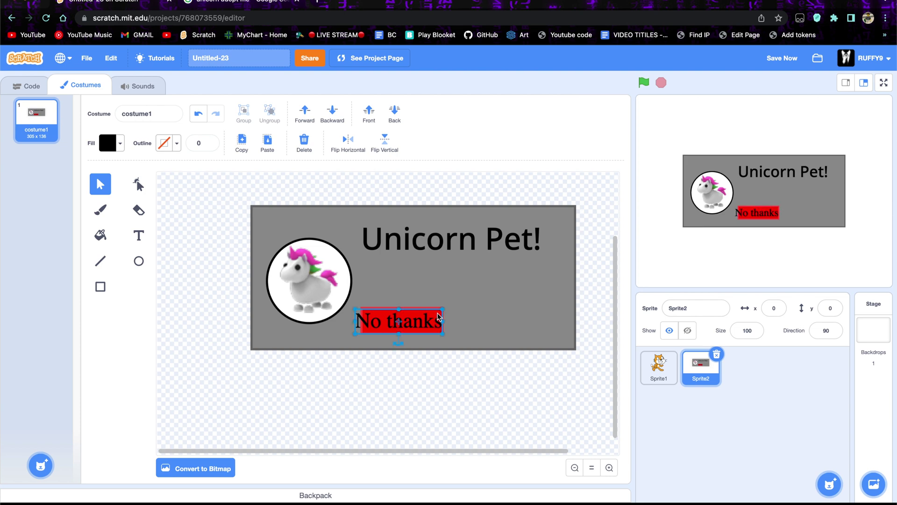
drag(443, 313, 415, 326)
click(413, 357)
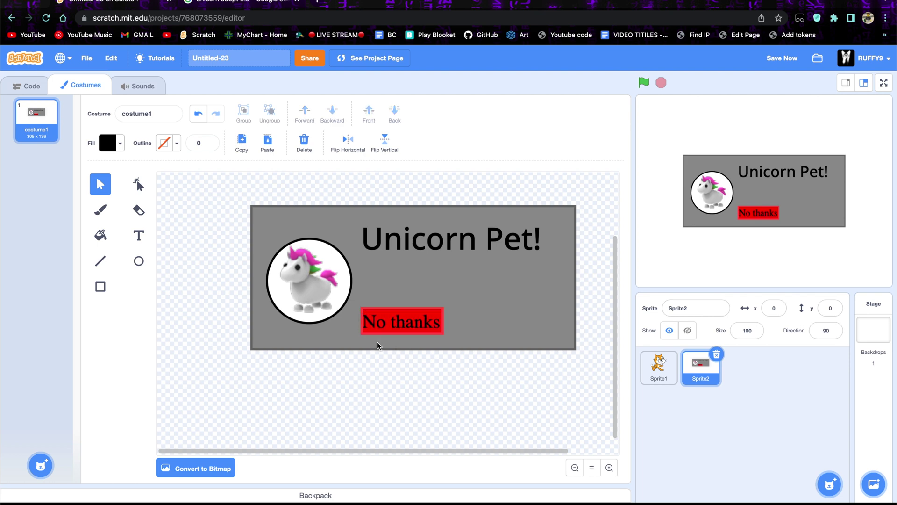
Duplicate the "No thanks" text and place the copy on the empty canvas below the grey panel
drag(353, 324, 390, 321)
key(ctrl+z)
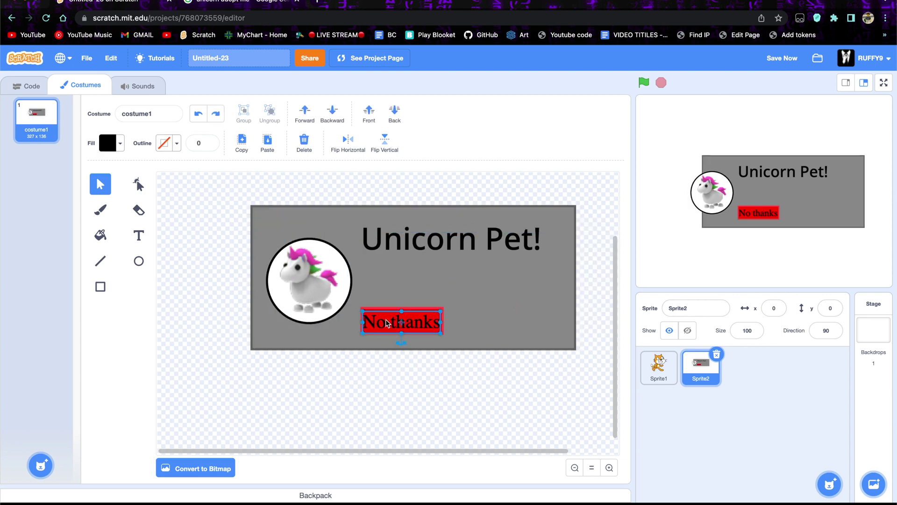
click(382, 369)
click(378, 329)
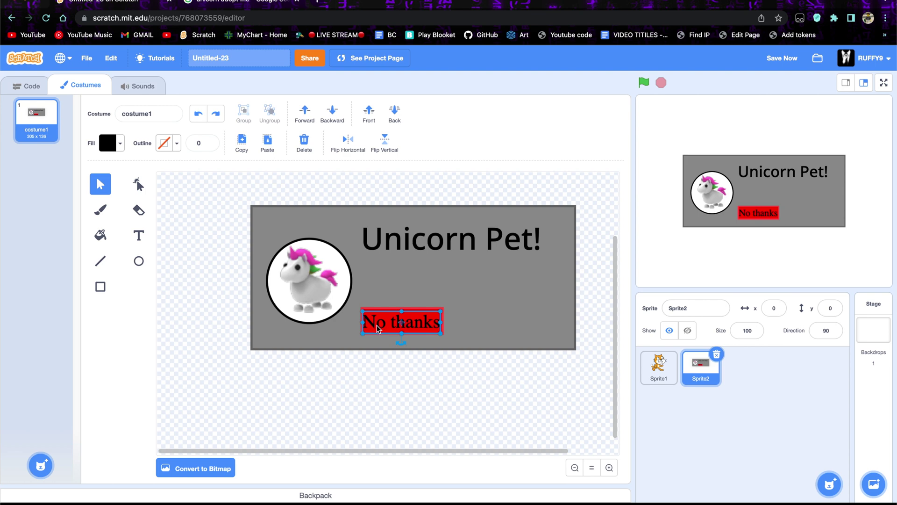
key(ctrl+v)
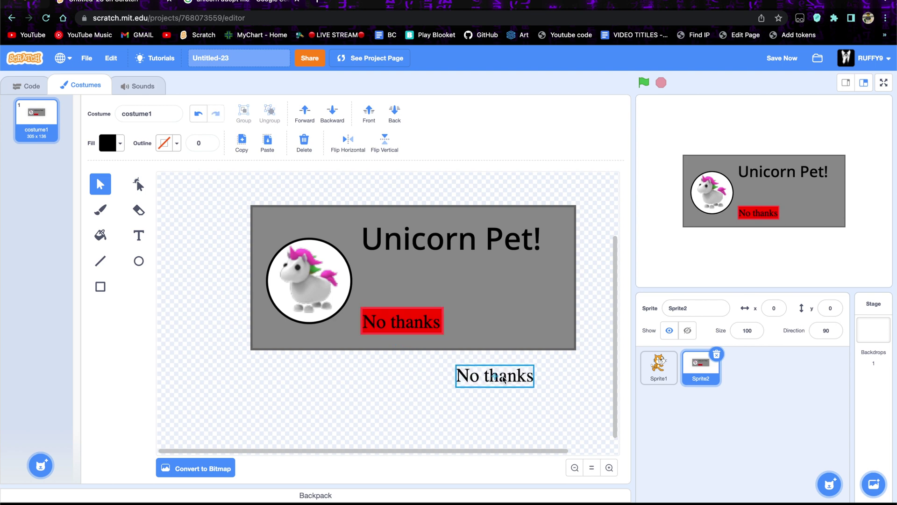
Duplicate the red rectangle to the right of the original and put the "No thanks" text back on the original
drag(384, 331, 382, 351)
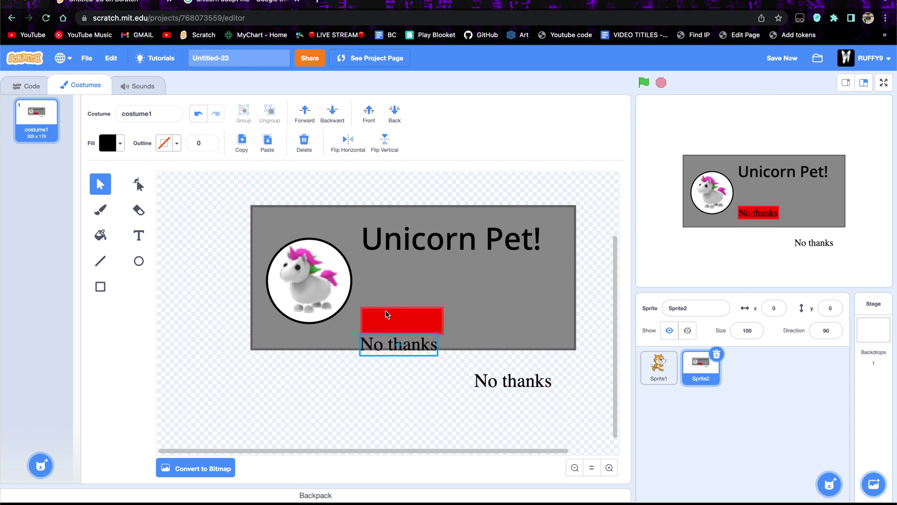
click(386, 319)
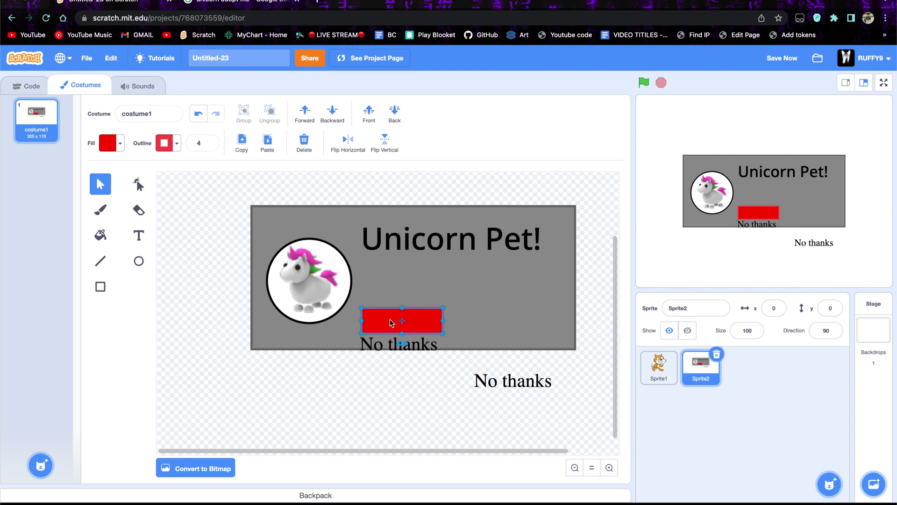
drag(406, 327, 507, 326)
drag(433, 346, 414, 324)
Replace the wording of the copied text below the panel with "Buy now"
mouse_move(504, 377)
mouse_down()
mouse_move(494, 319)
mouse_move(488, 371)
mouse_up()
double_click(527, 378)
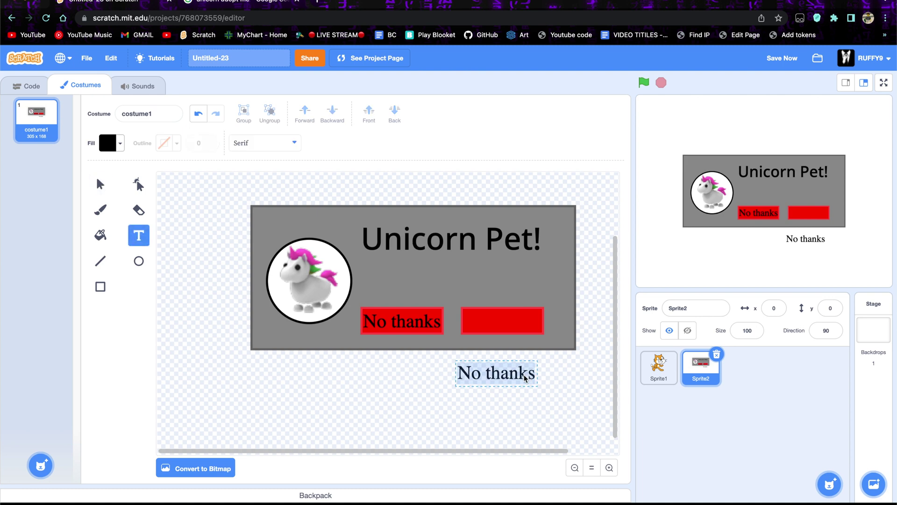
key(BackSpace)
text(By)
key(BackSpace)
text(uy noe)
key(BackSpace)
text(w)
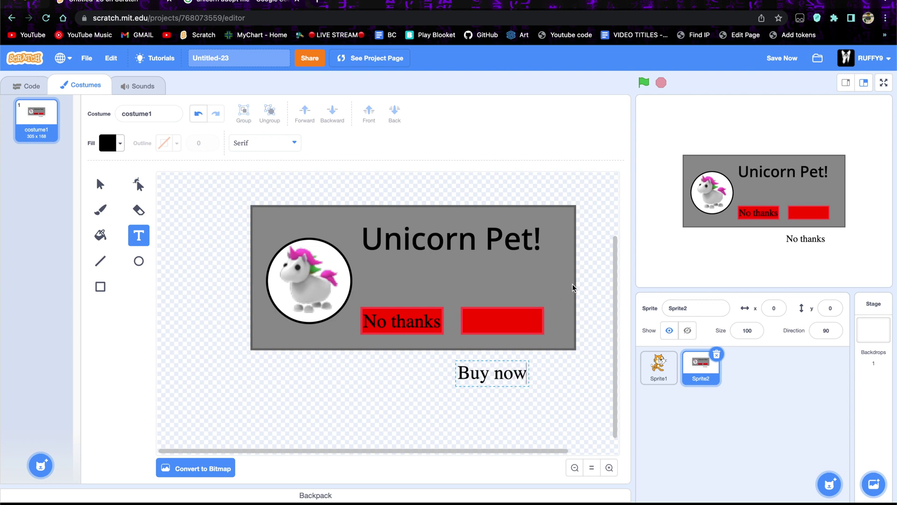
Move the "Buy now" text onto the second red rectangle and center it there
click(100, 184)
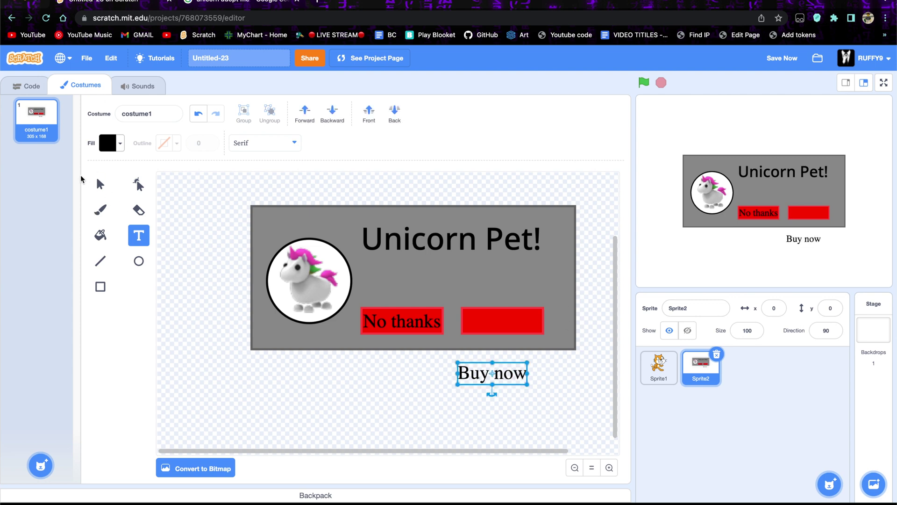
drag(517, 379, 497, 319)
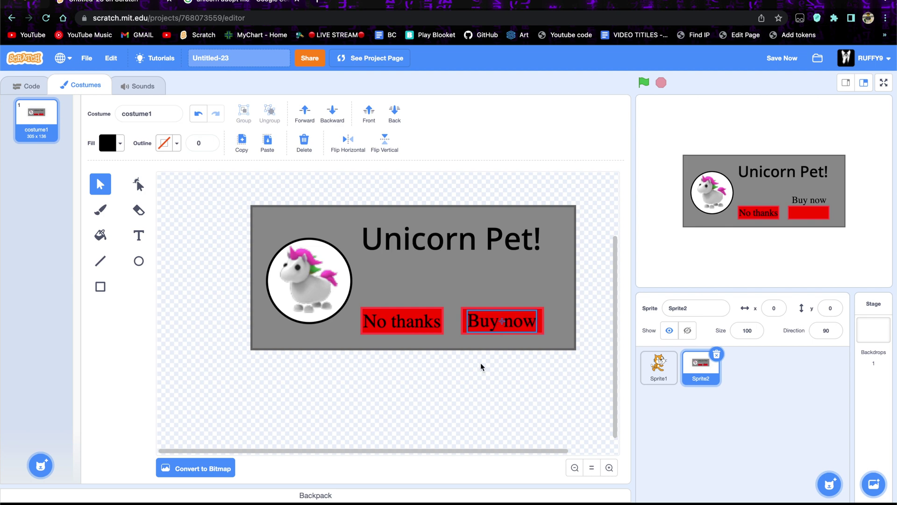
click(450, 414)
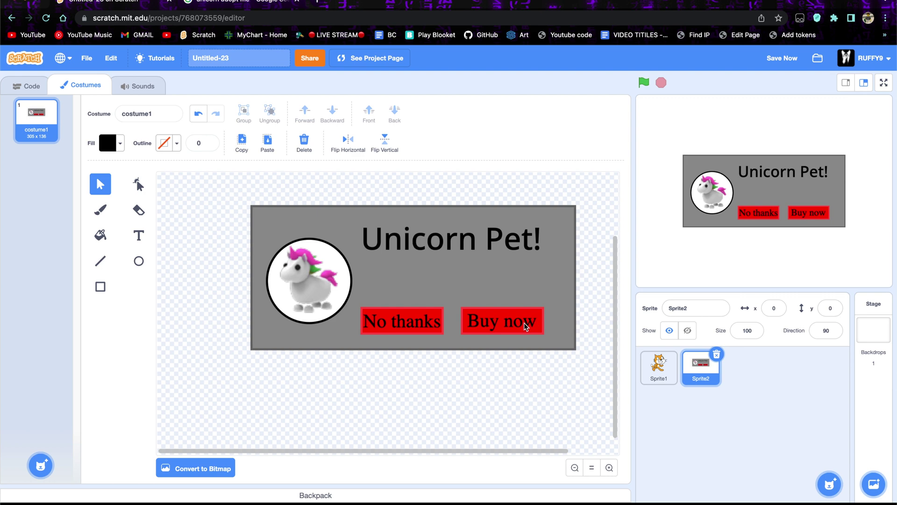
Fill the rectangle behind the "Buy now" text with green, using color 39, saturation 100 and brightness 100
click(101, 235)
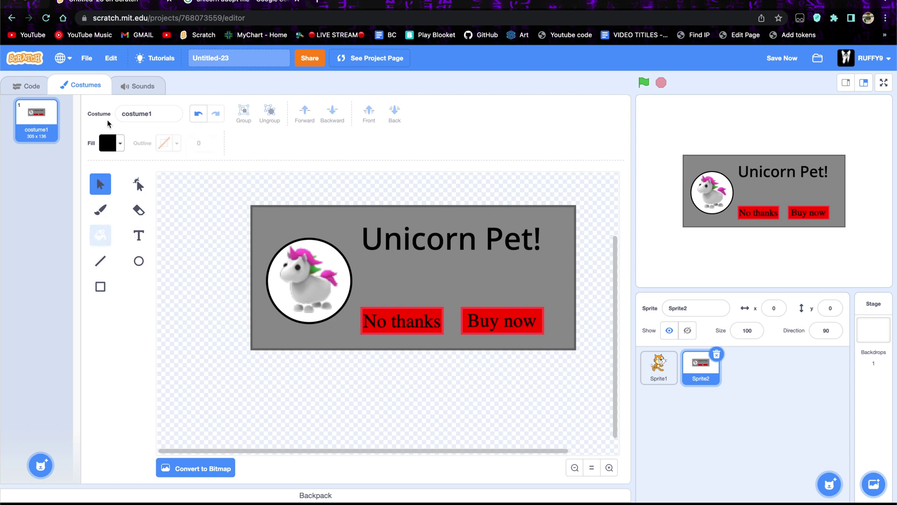
click(122, 148)
drag(74, 268, 140, 269)
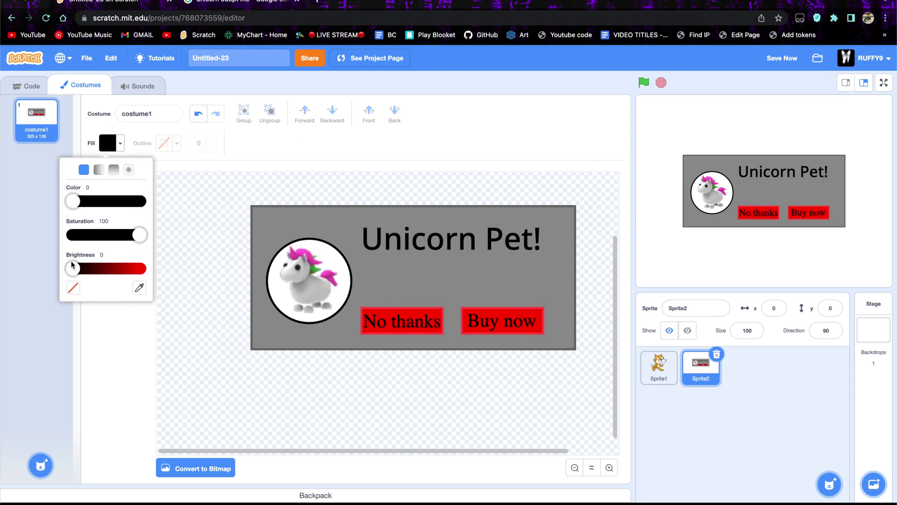
drag(73, 202, 94, 203)
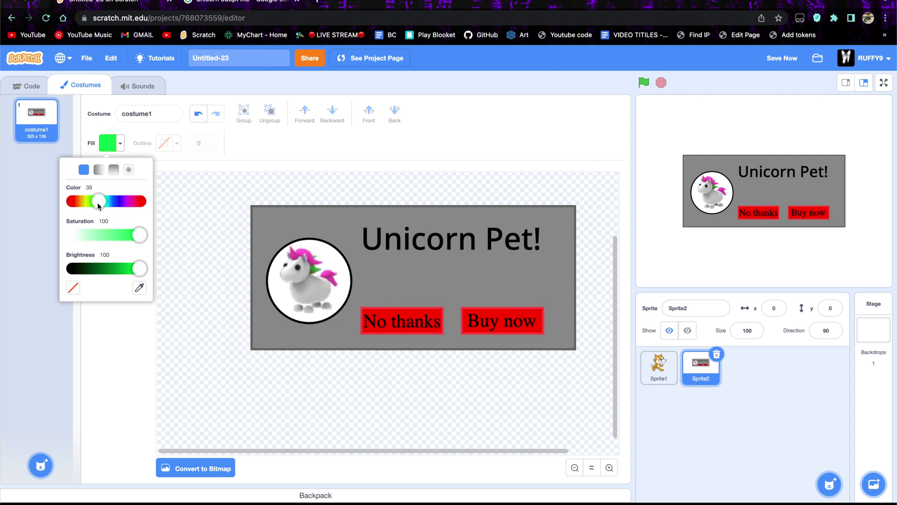
click(208, 340)
click(537, 329)
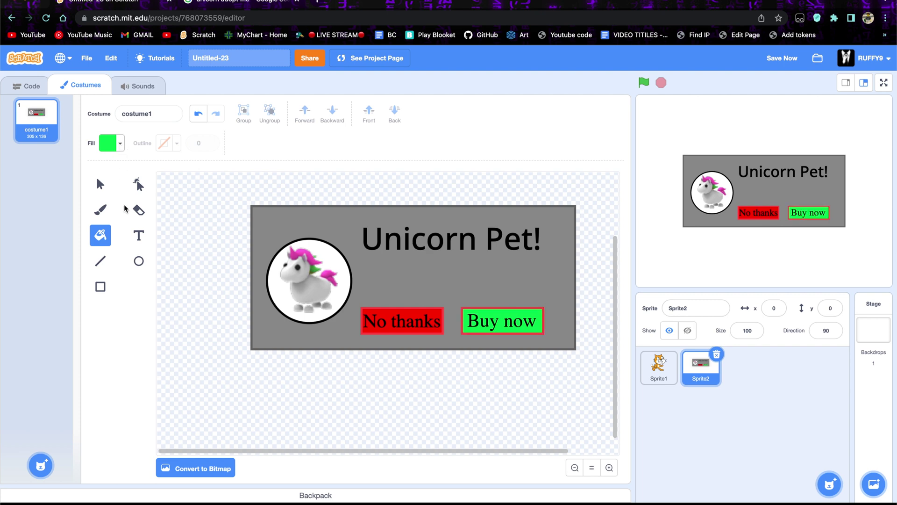
Recolor the red border of the "Buy now" rectangle with a lighter green at saturation 80
click(121, 144)
click(125, 237)
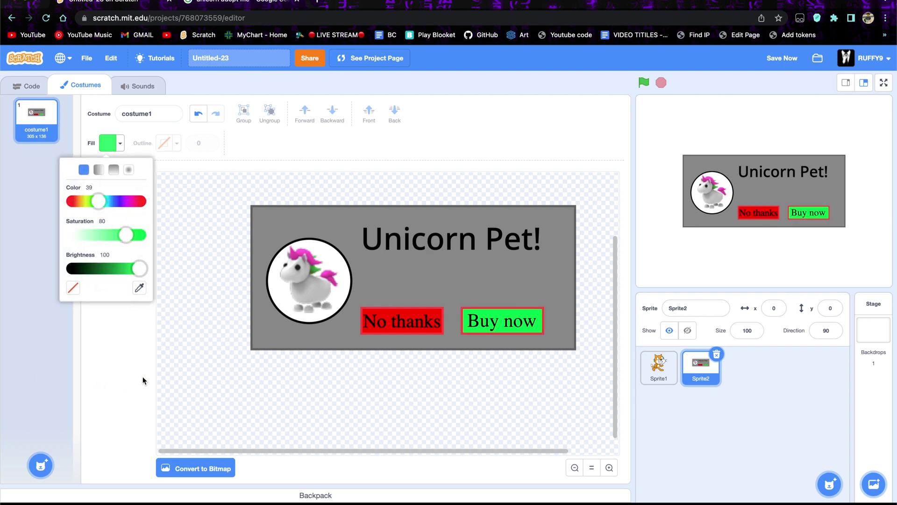
click(123, 349)
click(541, 336)
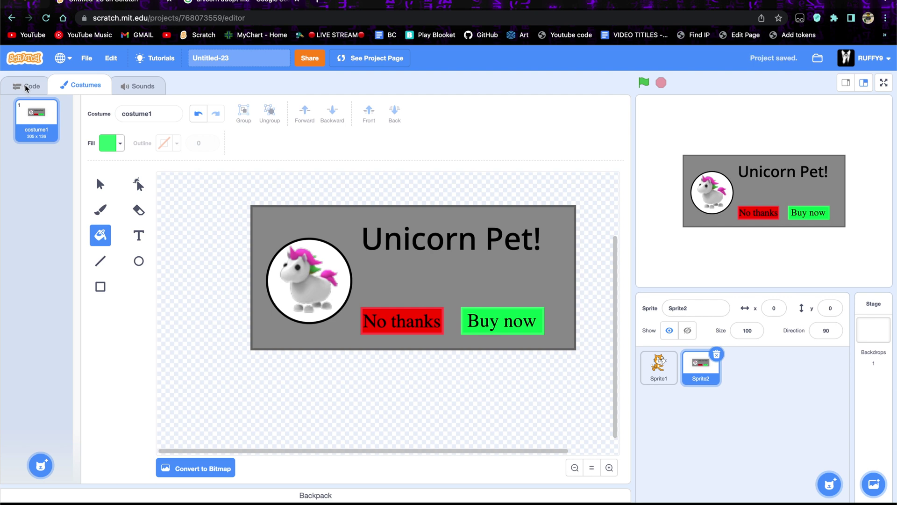
Move the grey panel aside to select and copy both buttons with their texts, and undo the panel's move
click(97, 191)
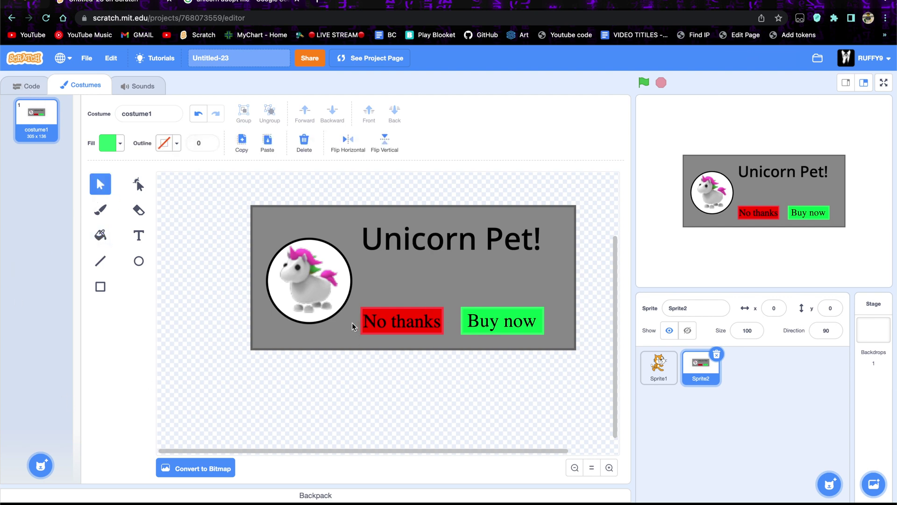
drag(352, 326, 281, 479)
drag(351, 321, 564, 336)
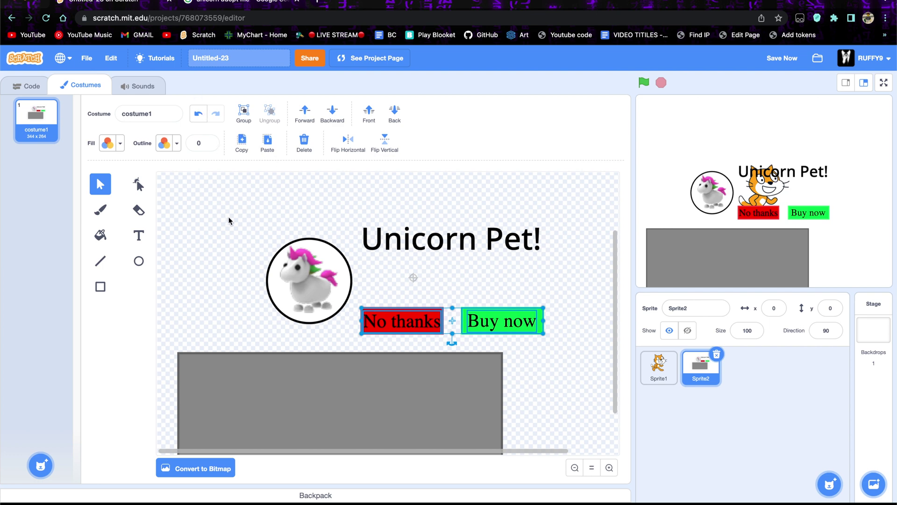
key(super+z)
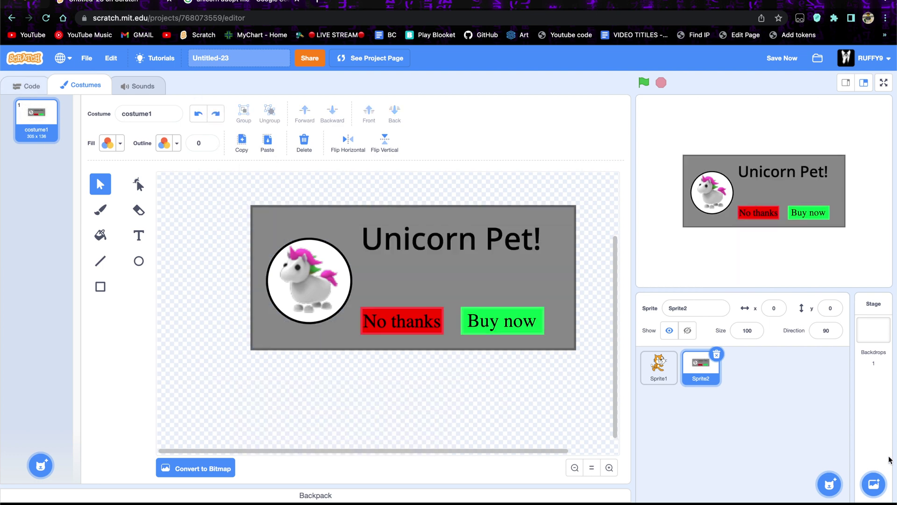
Create a new painted sprite and paste the copied "No thanks" and "Buy now" buttons into its costume
click(830, 484)
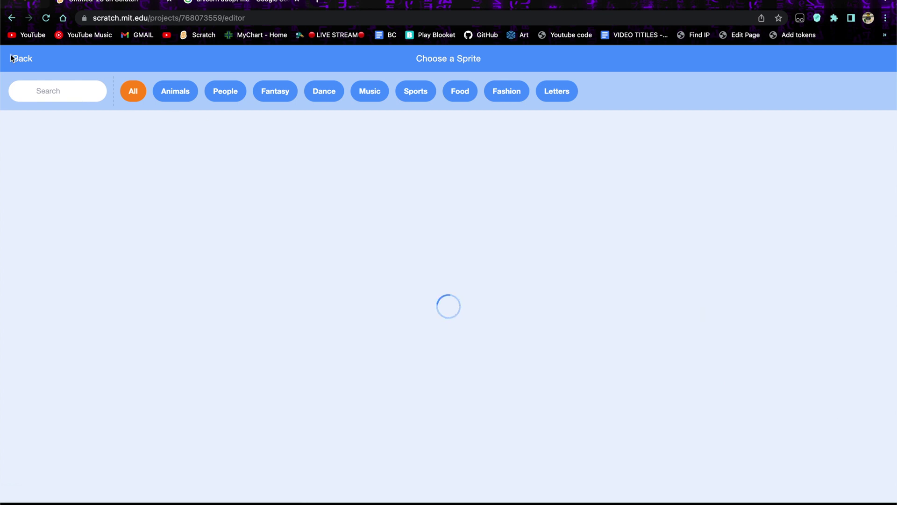
click(26, 59)
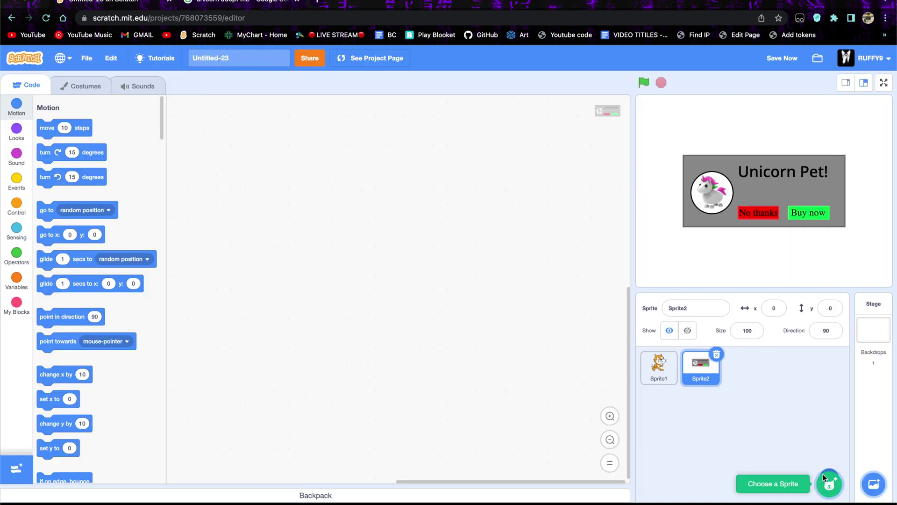
mouse_move(828, 481)
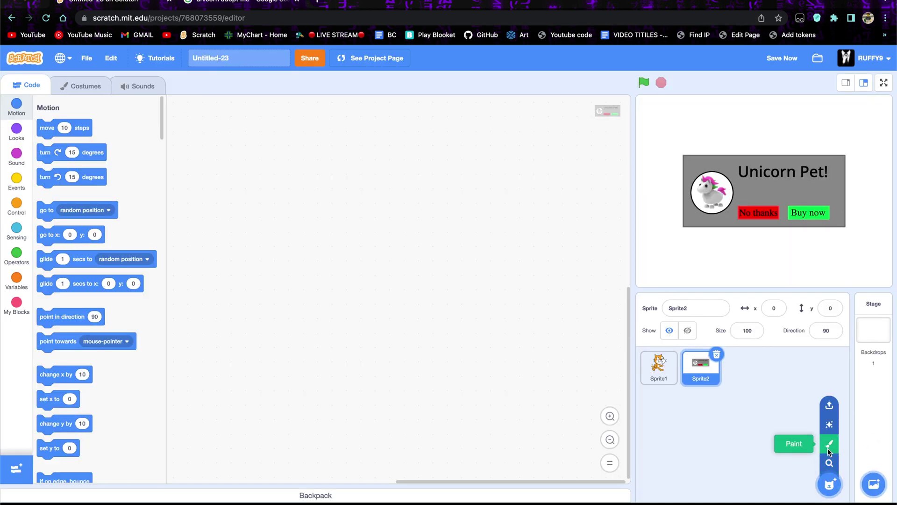
click(828, 448)
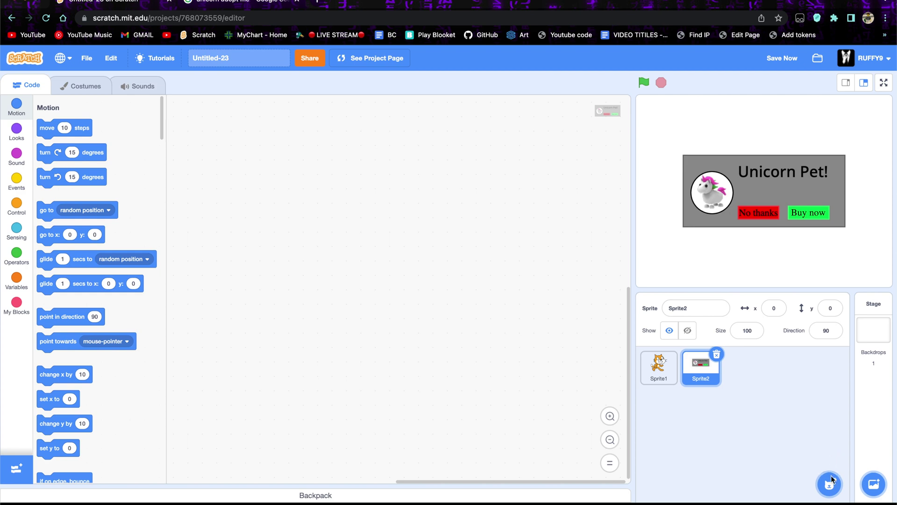
click(830, 448)
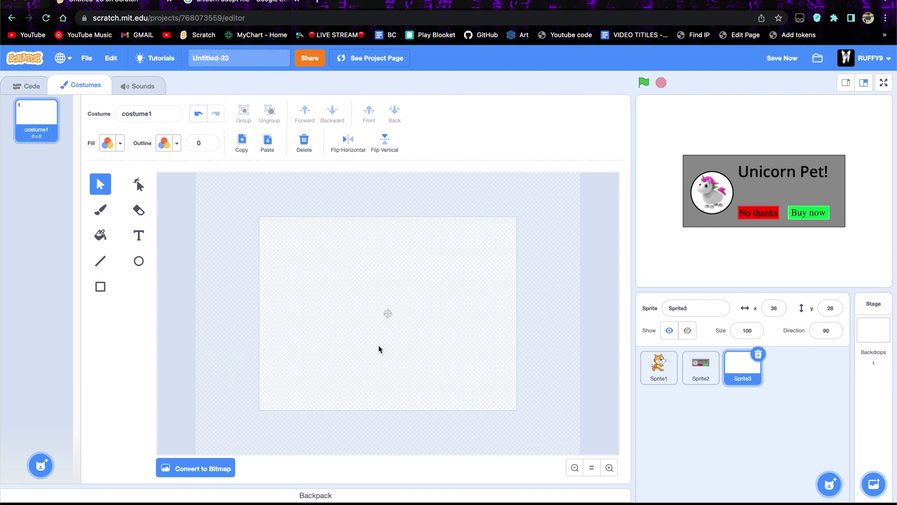
key(ctrl+v)
drag(439, 337, 426, 323)
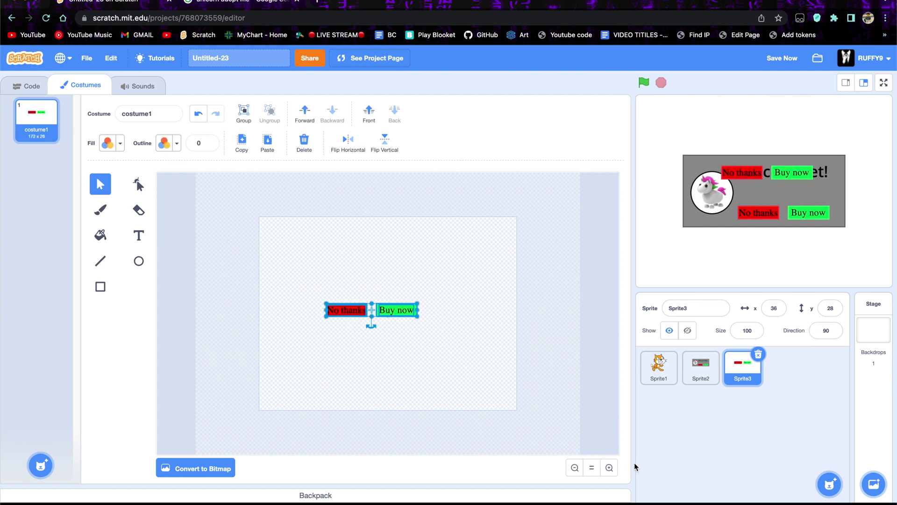
Delete the "Buy now" button from the new costume, and enlarge the "No thanks" button centered on the canvas
click(609, 467)
click(609, 467)
click(346, 391)
click(420, 318)
drag(383, 276, 468, 361)
key(Delete)
drag(169, 246, 458, 334)
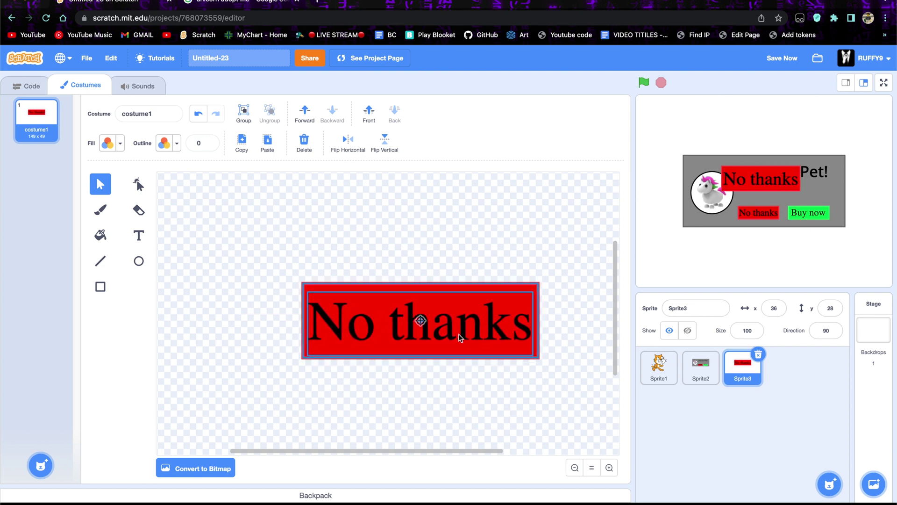
click(206, 250)
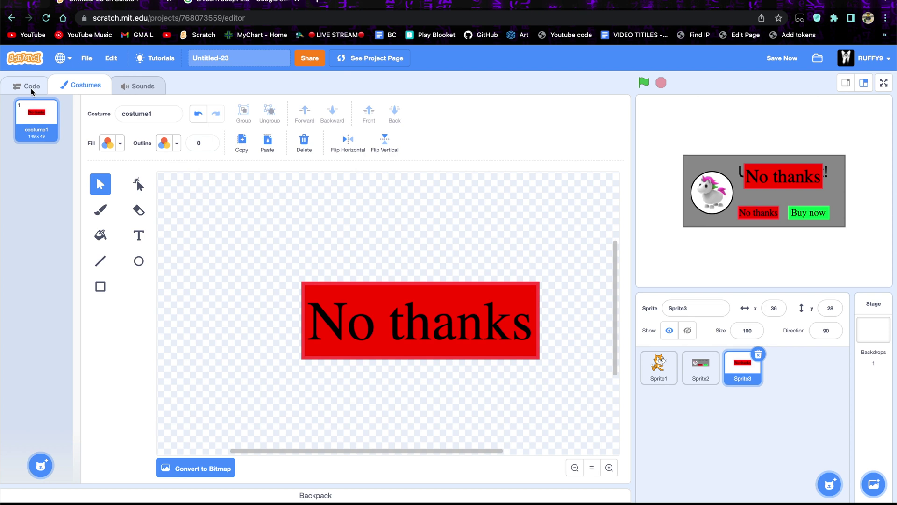
Move the "No thanks" sprite on the stage down over the panel's own "No thanks" button
click(31, 88)
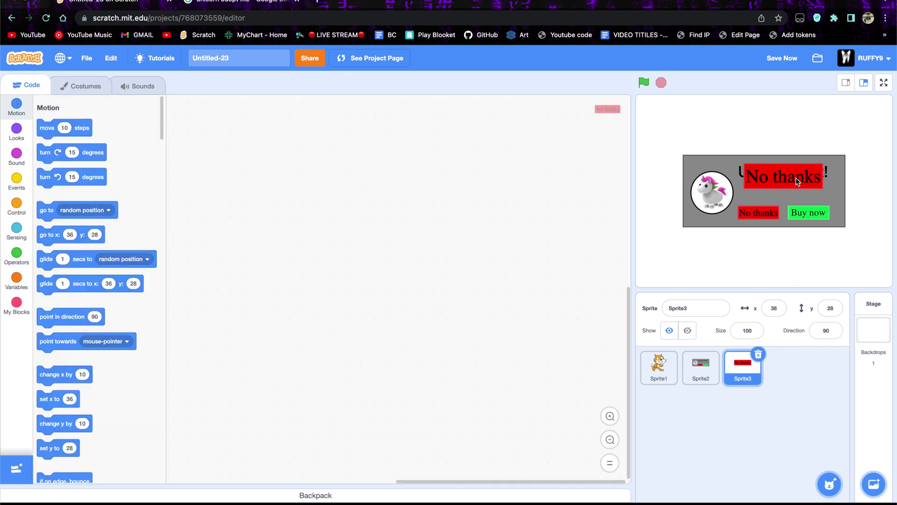
drag(795, 178, 778, 208)
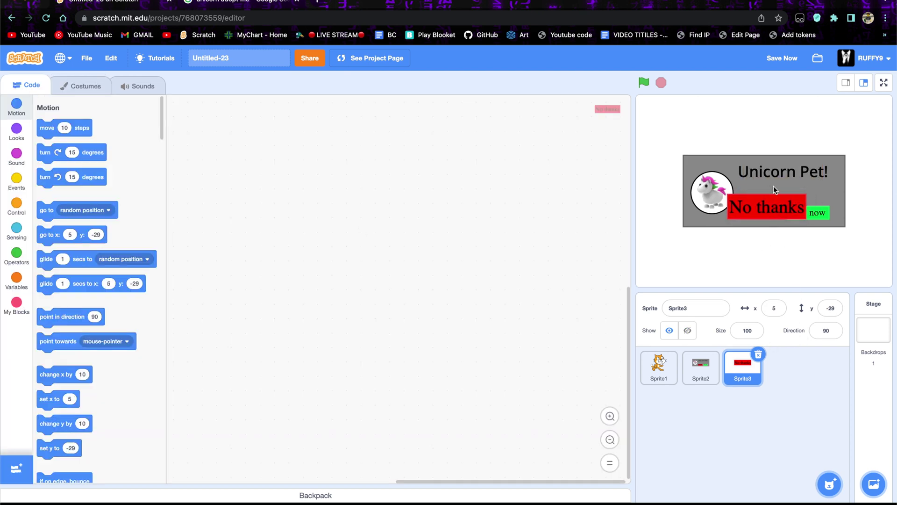
click(780, 214)
Set the "No thanks" sprite's size to 70
click(753, 331)
key(BackSpace)
key(BackSpace)
text(7)
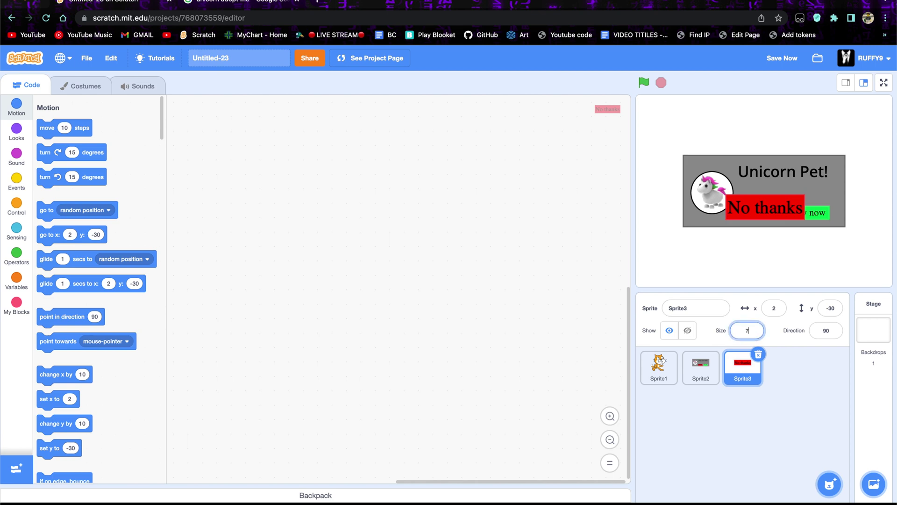
text(0)
key(Return)
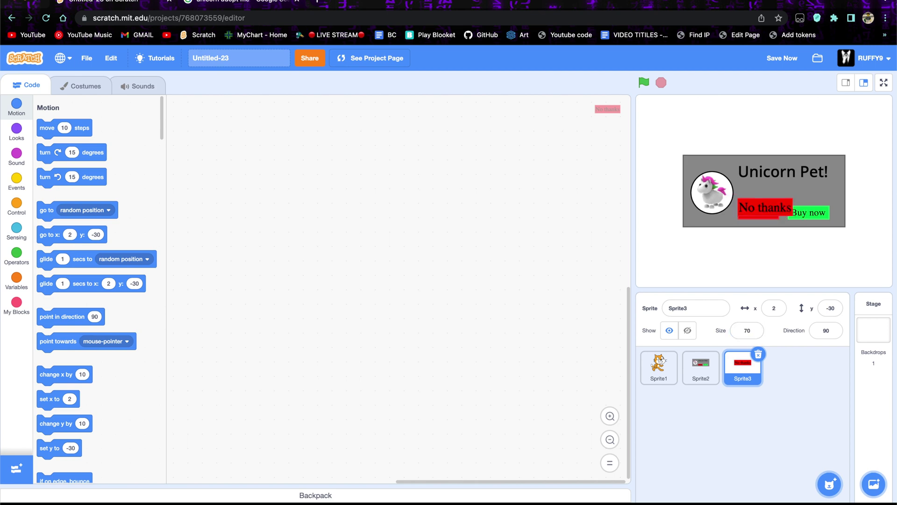
Set the "No thanks" sprite's size to 60 and place it over the panel's matching button at x -12, y -40
click(758, 333)
key(BackSpace)
key(Return)
click(749, 332)
key(BackSpace)
text(60)
key(Return)
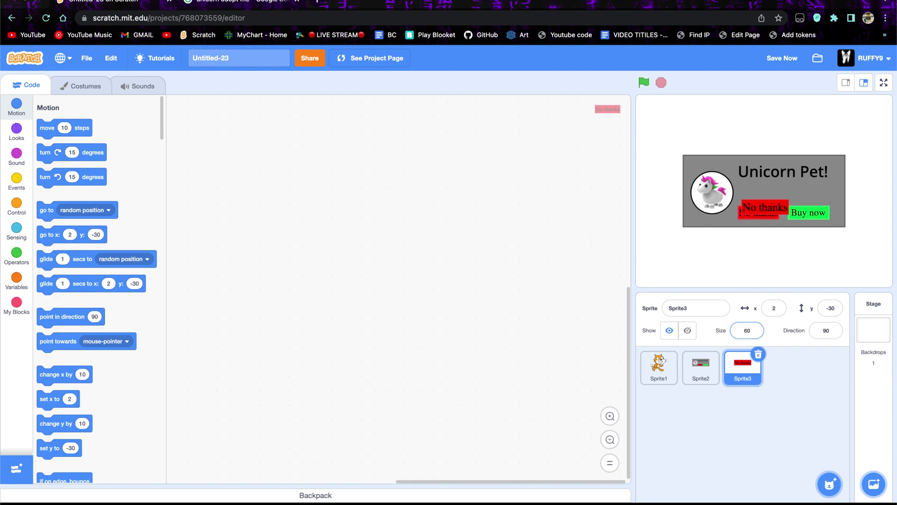
click(765, 212)
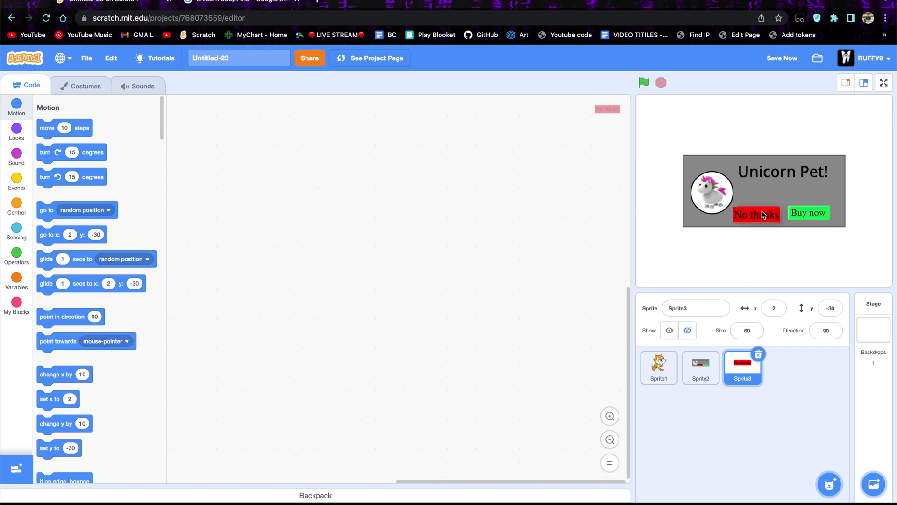
drag(765, 213, 757, 217)
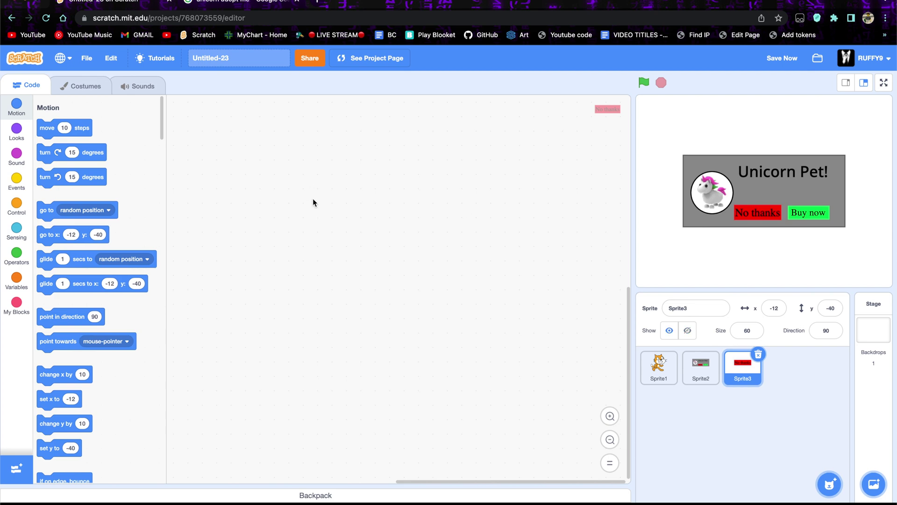
Build a script for the "No thanks" sprite that goes to x -12, y -40 when the green flag is clicked
click(16, 182)
drag(63, 121, 282, 131)
click(25, 111)
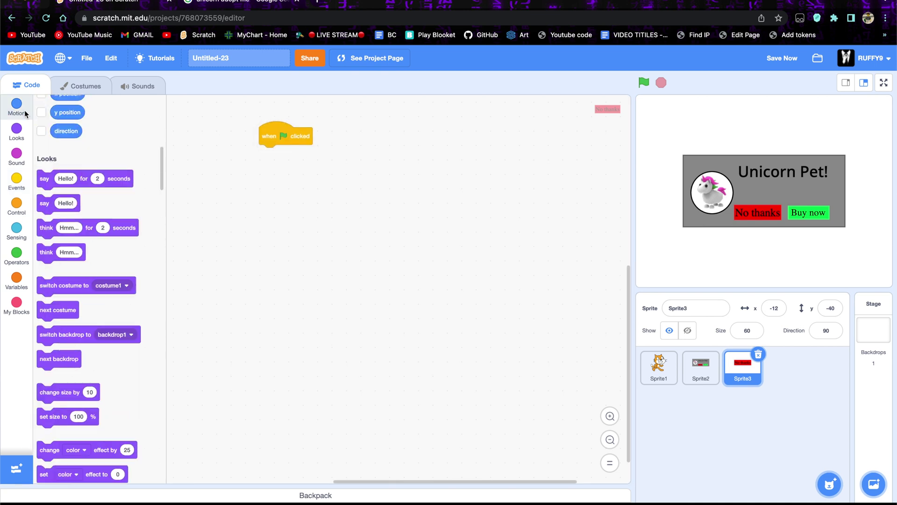
drag(58, 225, 274, 153)
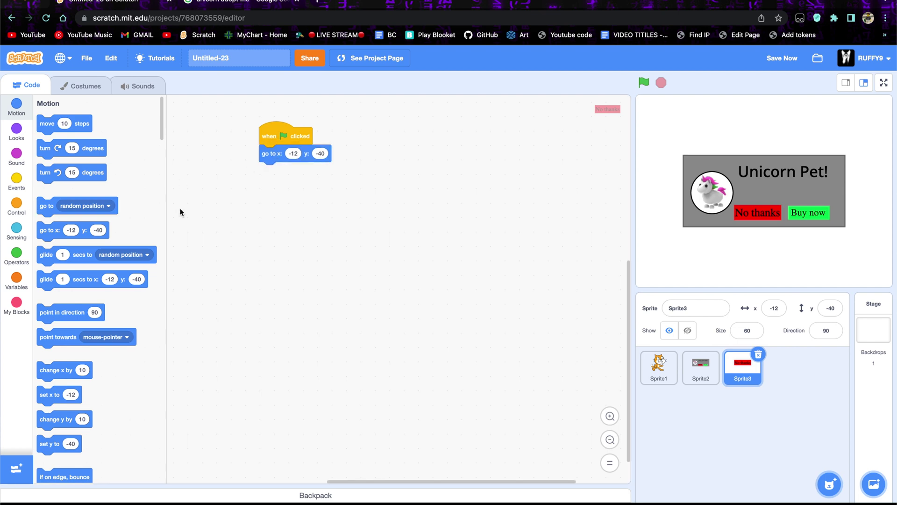
Add a second script that broadcasts a new message named "PersonDoesNotWantUni" when this sprite is clicked
click(14, 190)
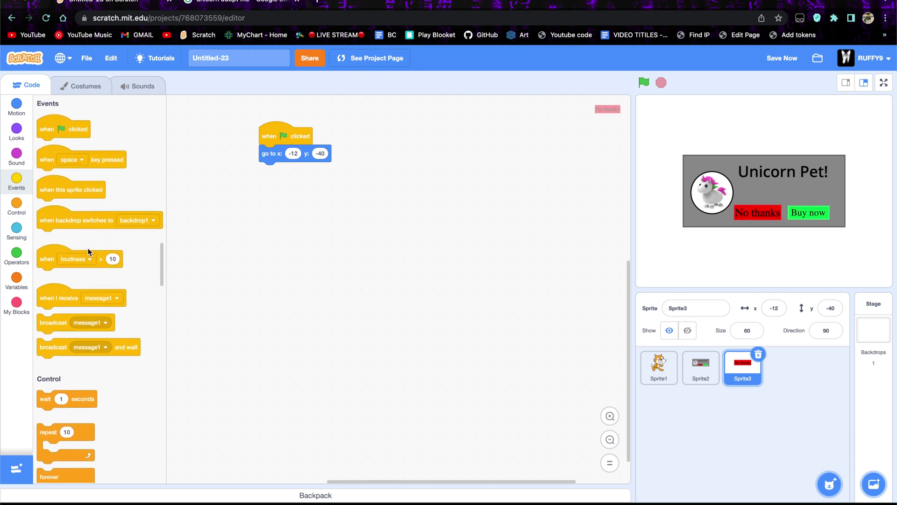
drag(51, 192, 263, 203)
drag(47, 323, 275, 236)
click(290, 223)
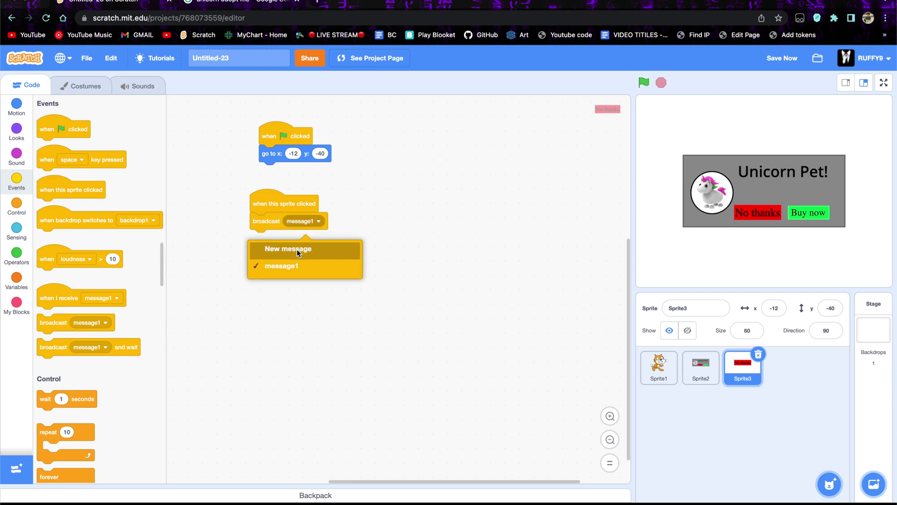
click(296, 248)
text(Person)
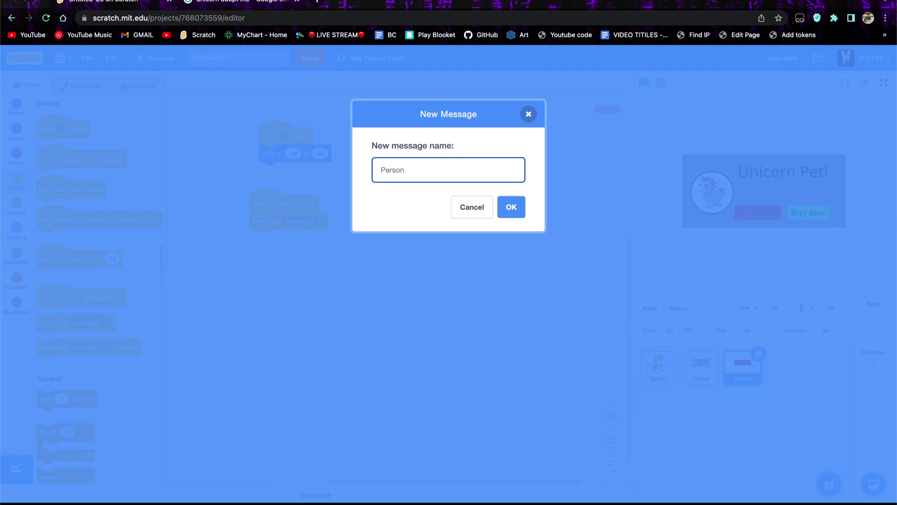
text(DoesNotWantUni)
click(522, 217)
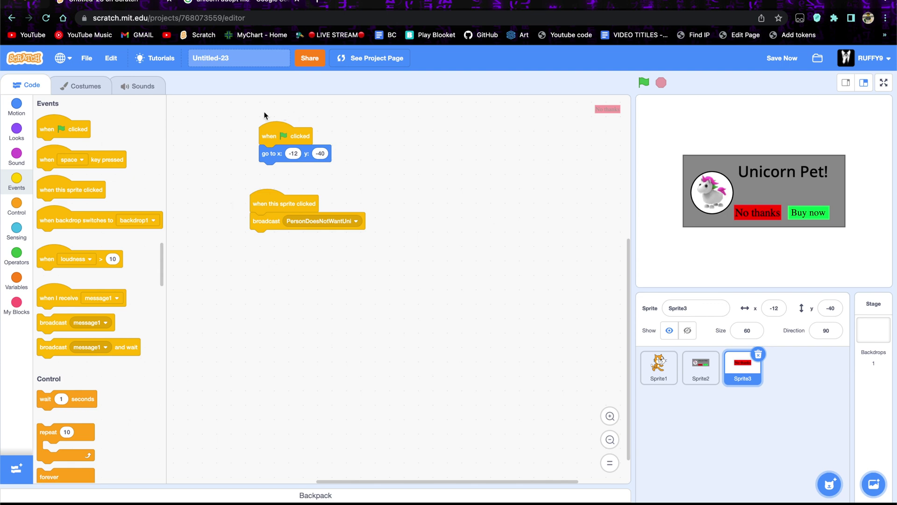
Attach a hide block below the "PersonDoesNotWantUni" broadcast
click(18, 127)
scroll(88, 453, down, 3)
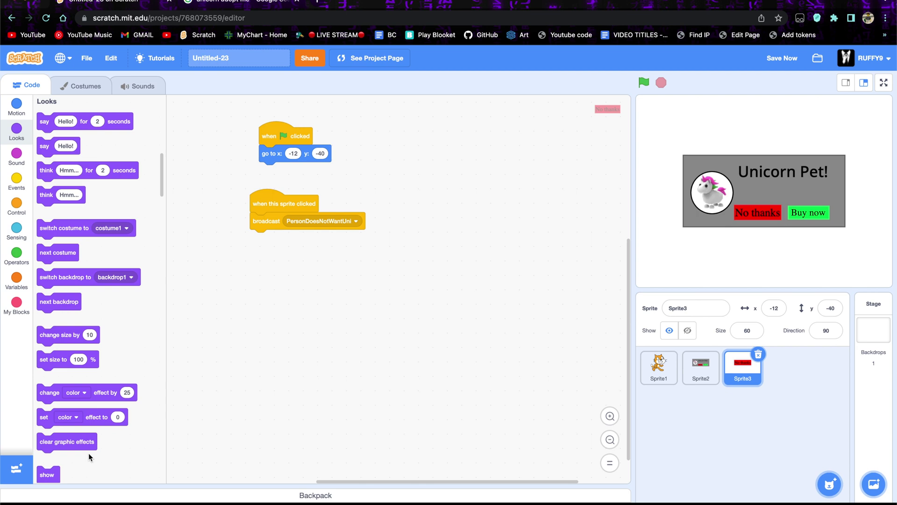
drag(50, 428, 228, 356)
drag(267, 292, 274, 245)
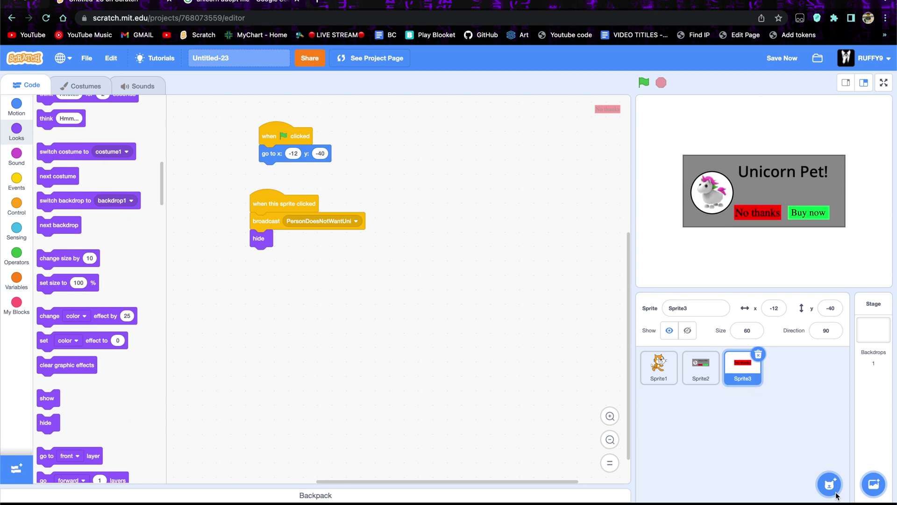
Create another painted sprite and paste the copied pair of buttons into its costume
mouse_move(830, 484)
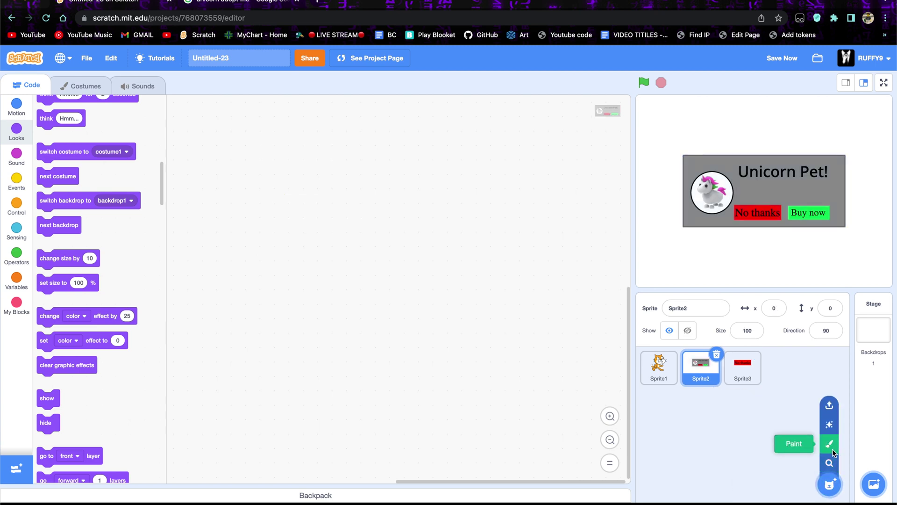
click(830, 444)
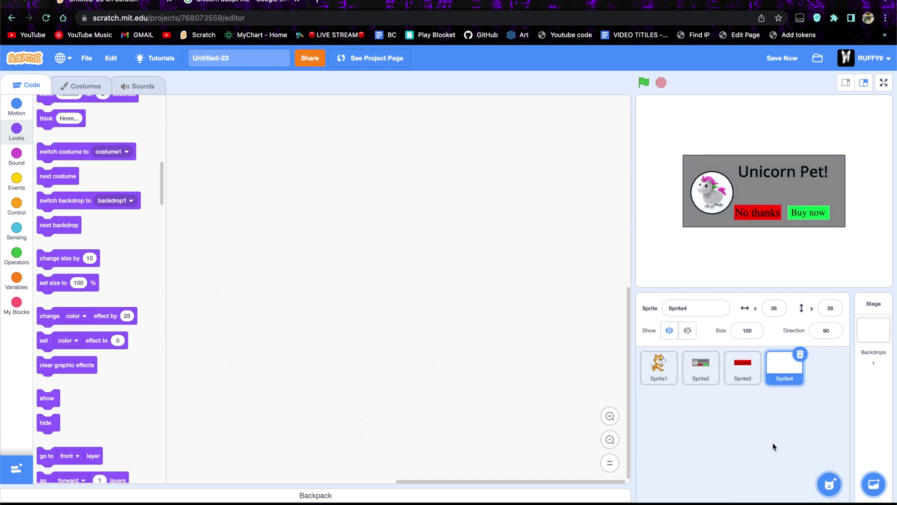
click(267, 143)
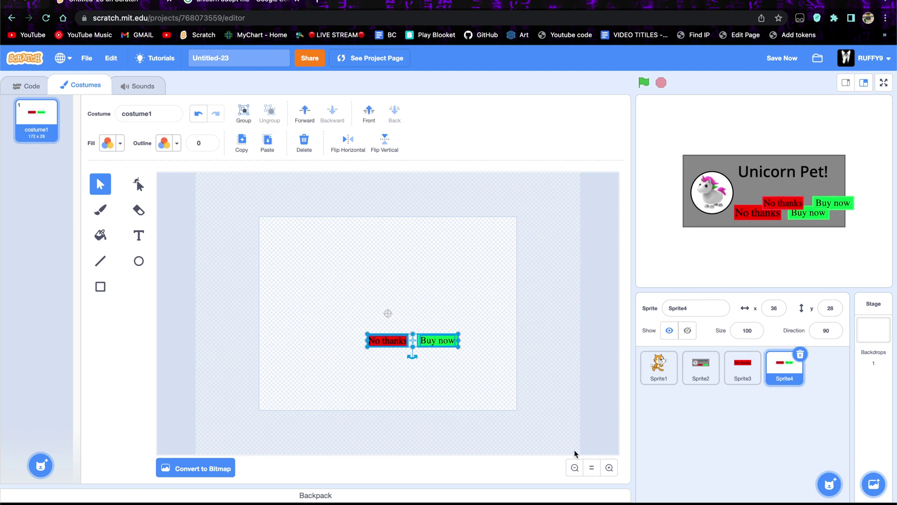
Delete the "No thanks" text and its red rectangle from the new sprite's pasted button pair
click(609, 467)
click(609, 467)
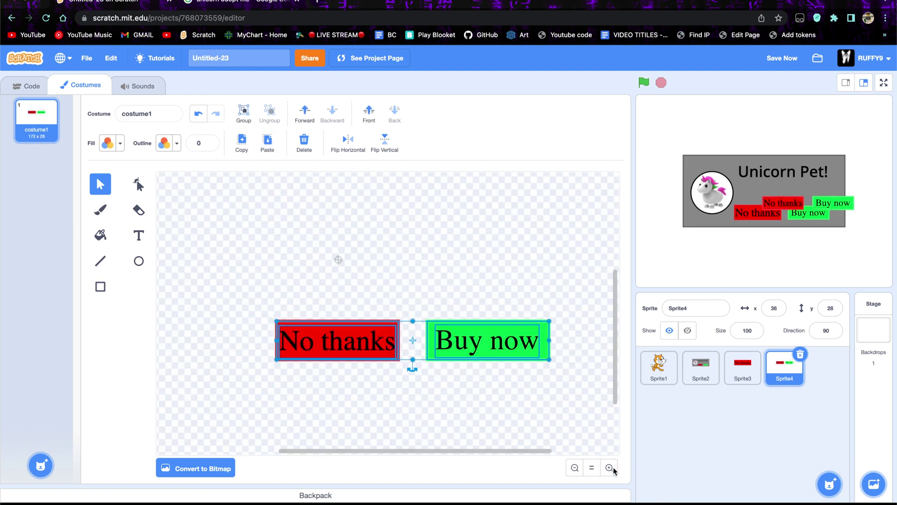
drag(472, 354, 373, 331)
click(357, 381)
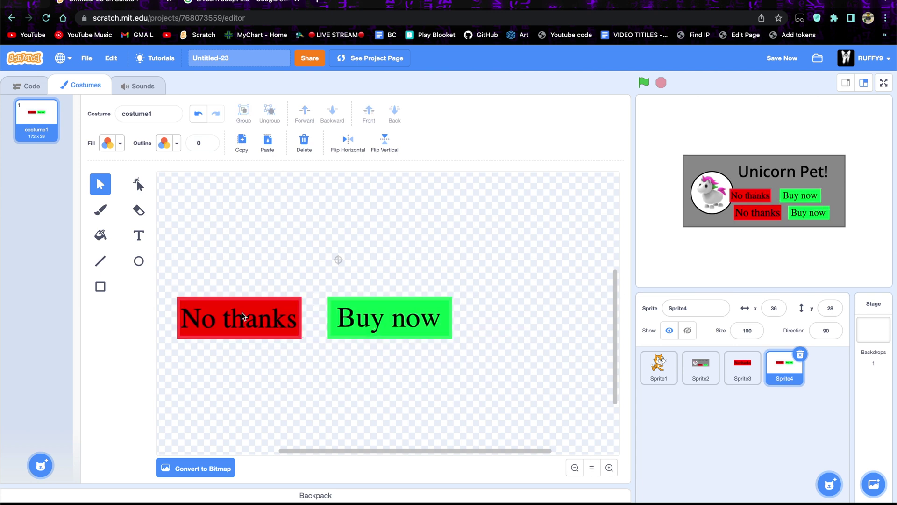
click(240, 315)
key(Delete)
click(239, 327)
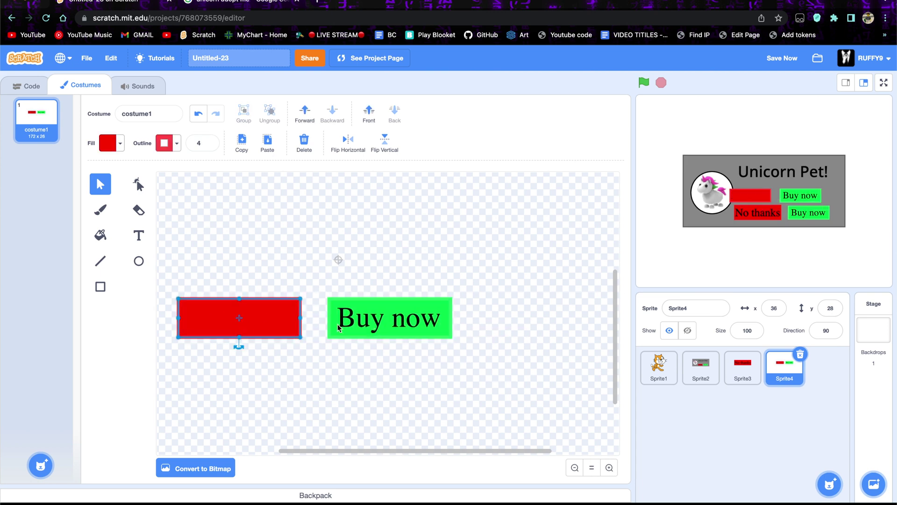
key(Delete)
Centre the whole "Buy now" button, text and green rectangle together, on the costume's centre point
click(352, 326)
drag(284, 258, 487, 371)
drag(402, 323, 350, 264)
click(440, 267)
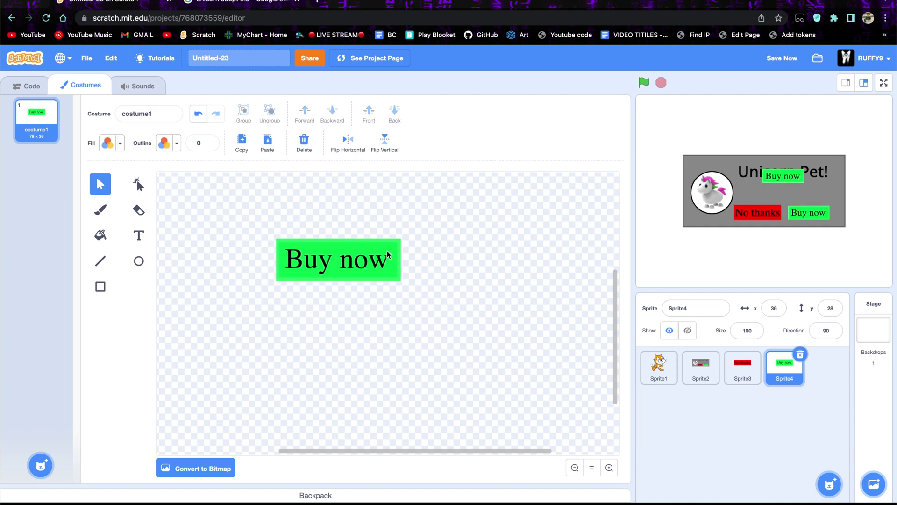
click(387, 250)
click(397, 246)
drag(398, 244, 443, 240)
key(super+z)
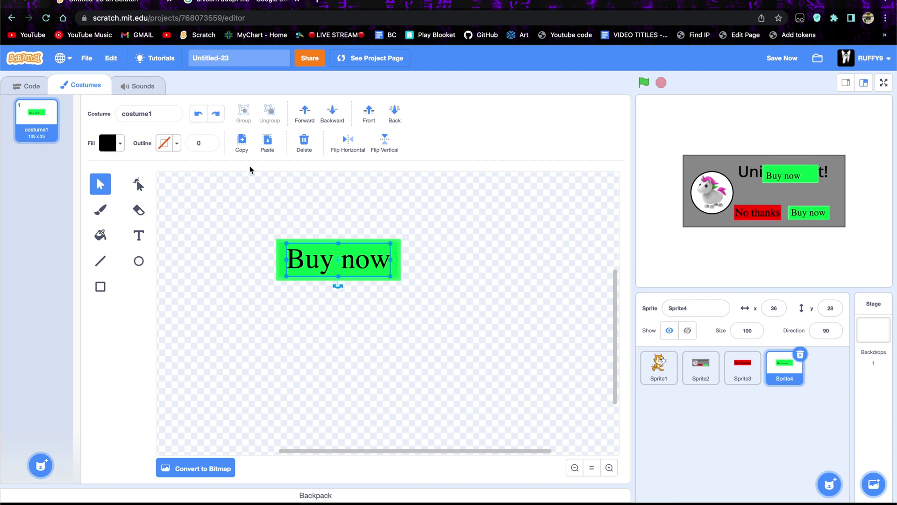
Enlarge the "Buy now" text and rectangle together to about 142 x 46 and centre them on the costume's centre point
drag(449, 320, 448, 320)
drag(399, 238, 499, 208)
drag(485, 253, 436, 271)
click(352, 209)
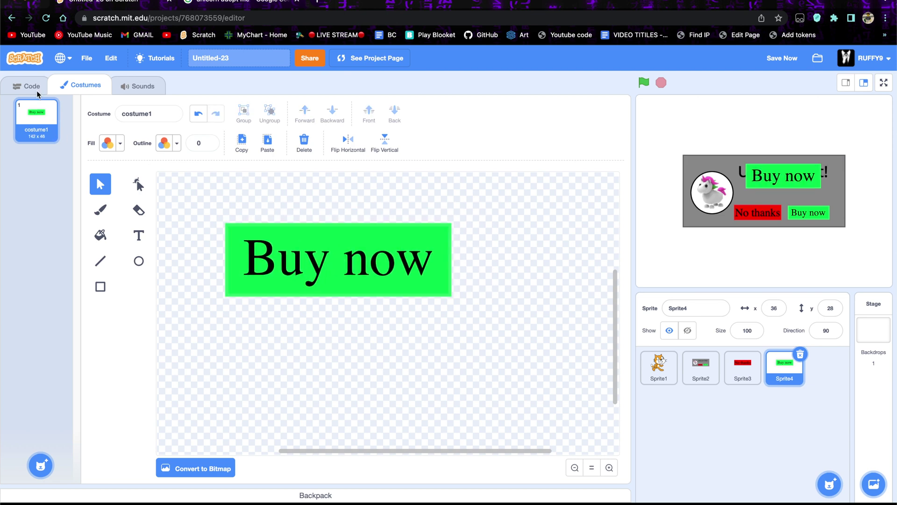
Set the "Buy now" sprite's size to 160
click(35, 88)
click(753, 332)
key(BackSpace)
key(BackSpace)
key(BackSpace)
text(16)
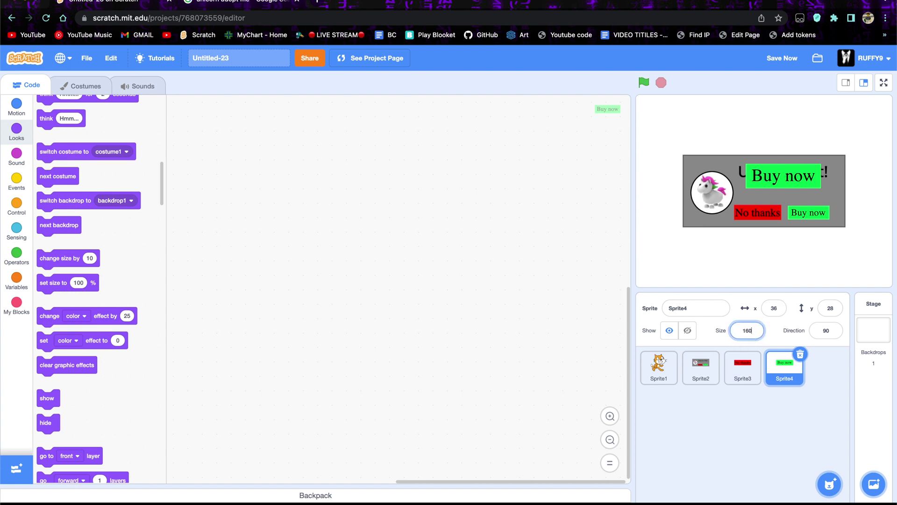
key(Return)
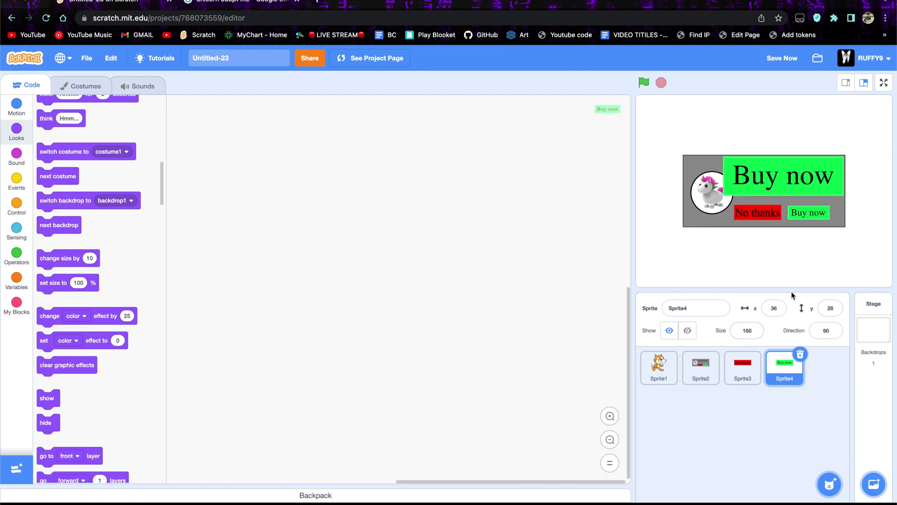
Set the "Buy now" sprite's size to 60 and place it over the panel's green button at about x 87, y -39
click(753, 333)
text(60)
key(Return)
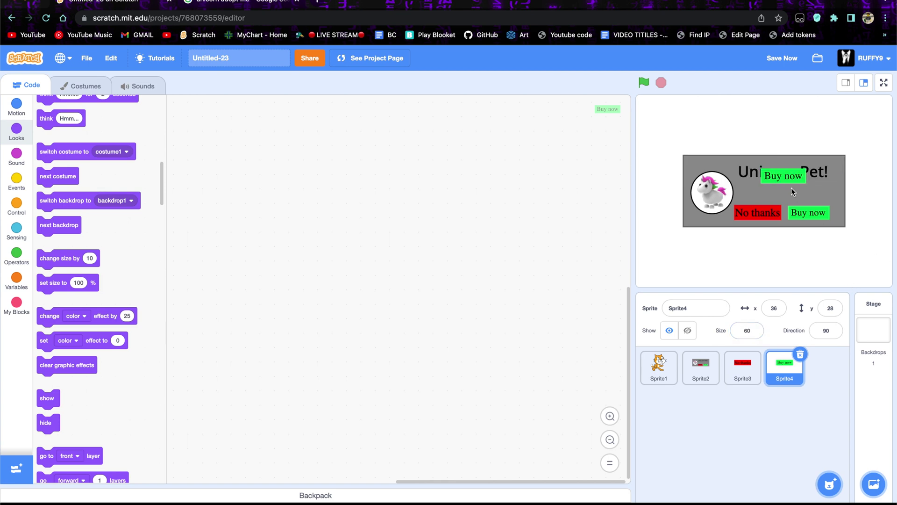
drag(792, 178, 818, 214)
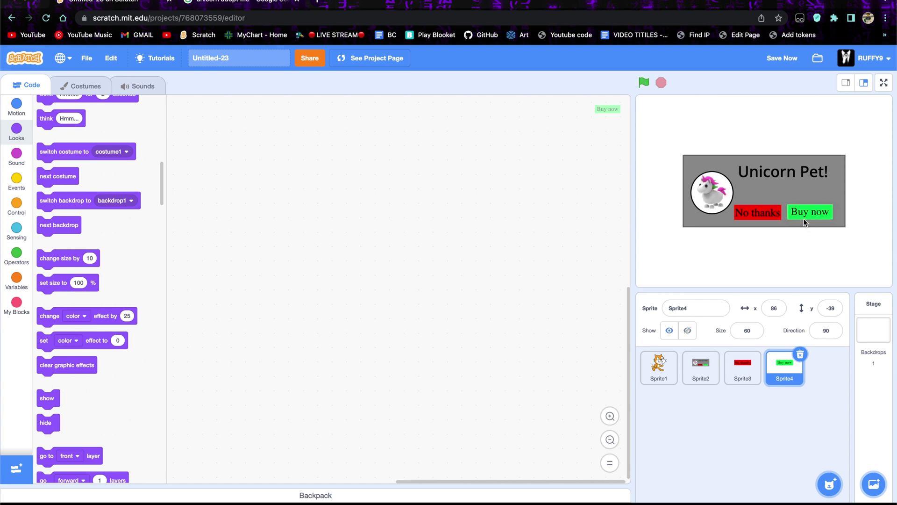
drag(805, 215, 807, 215)
Build a script for the "Buy now" sprite that goes to x 87, y -39 and shows it when the green flag is clicked
click(12, 184)
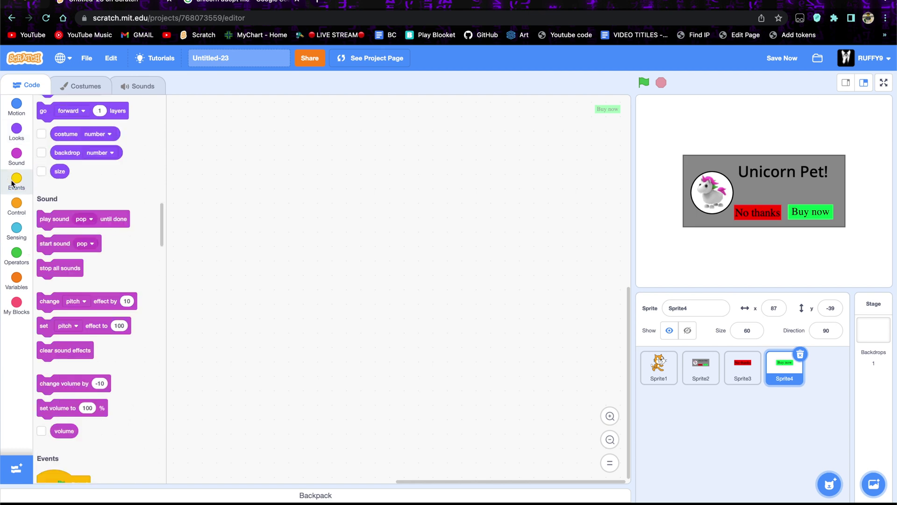
drag(52, 133, 266, 135)
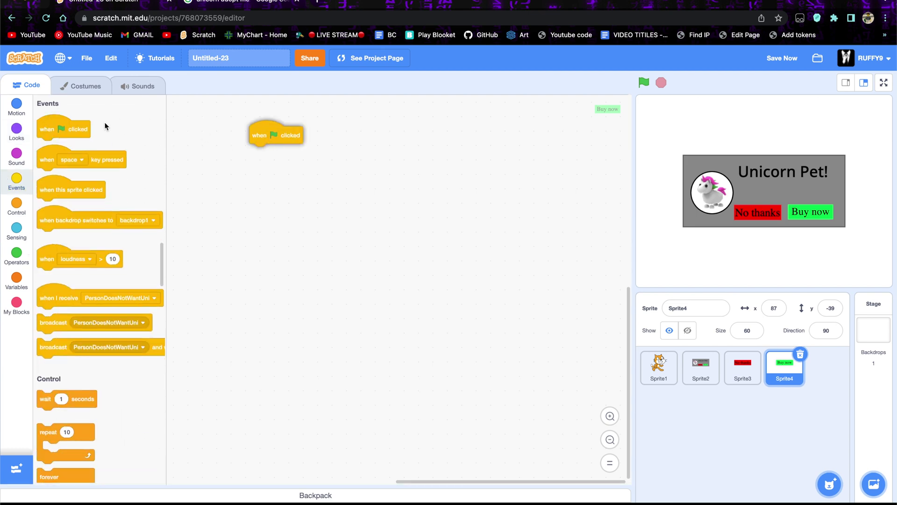
click(18, 106)
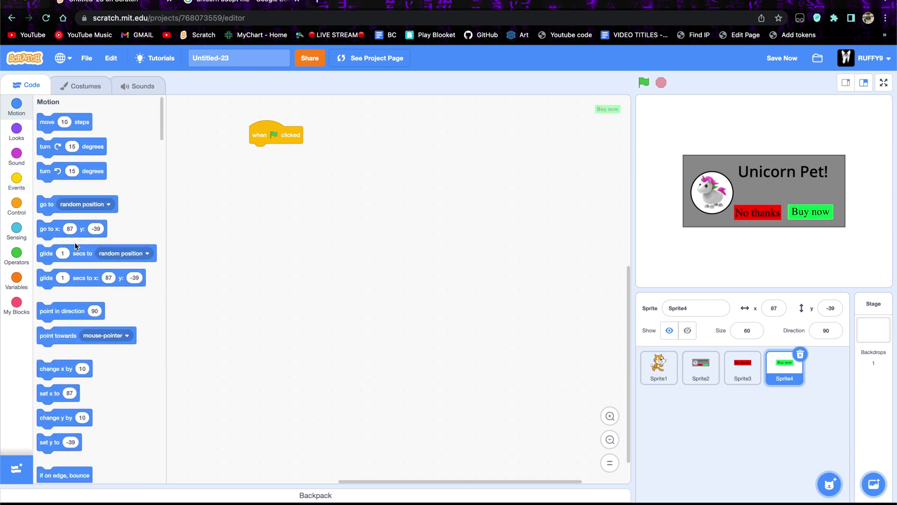
click(18, 159)
click(17, 138)
click(17, 105)
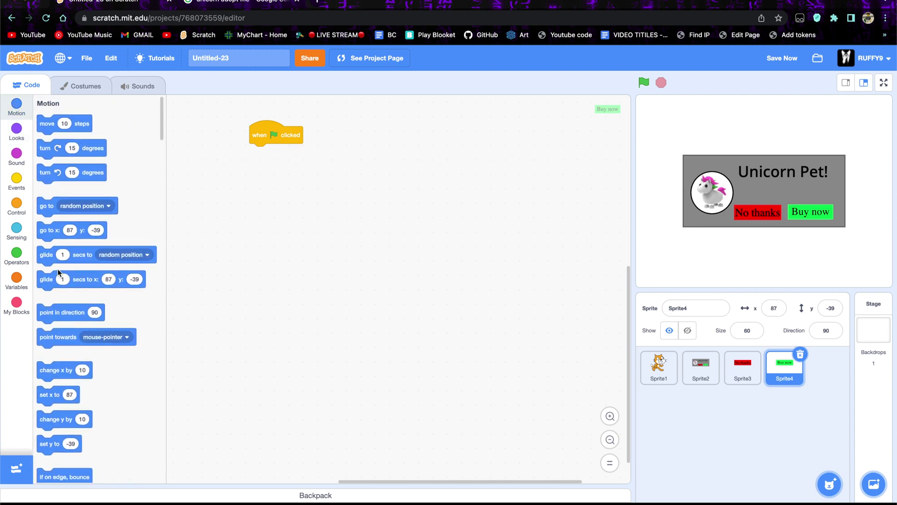
drag(49, 230, 260, 152)
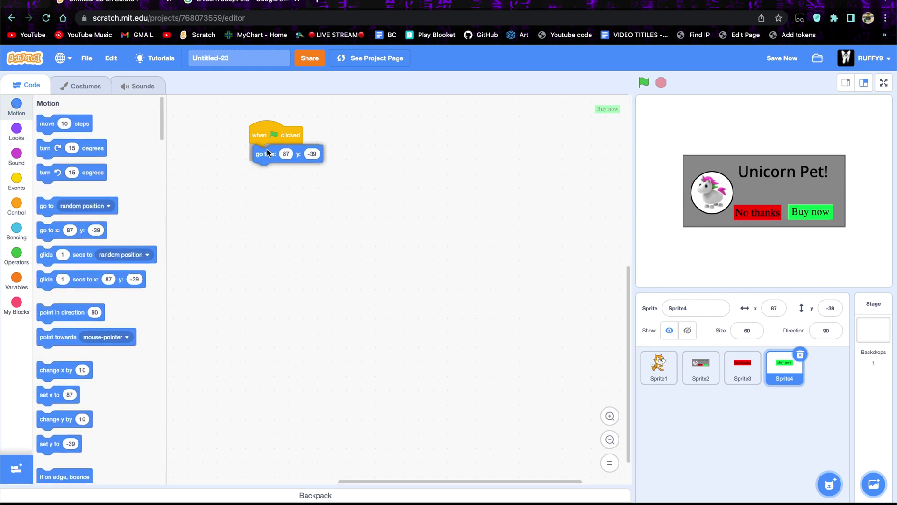
click(16, 131)
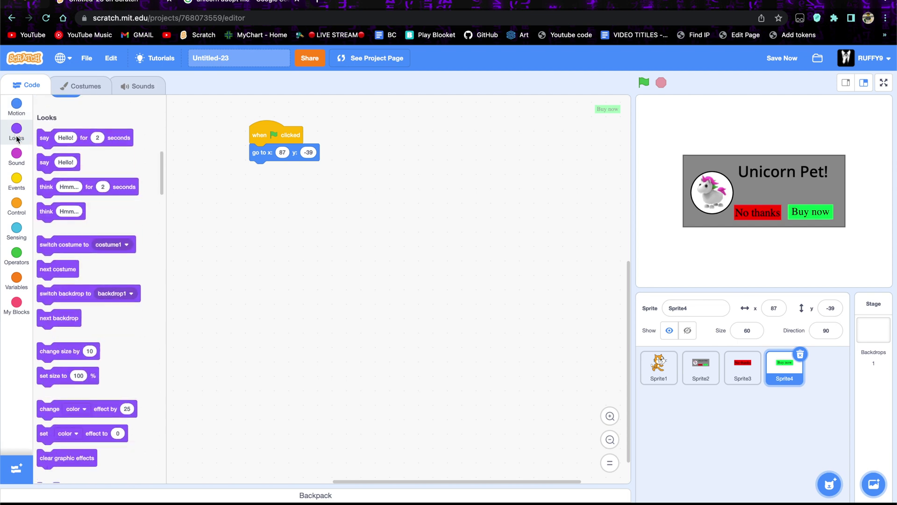
scroll(117, 332, down, 2)
drag(48, 389, 270, 171)
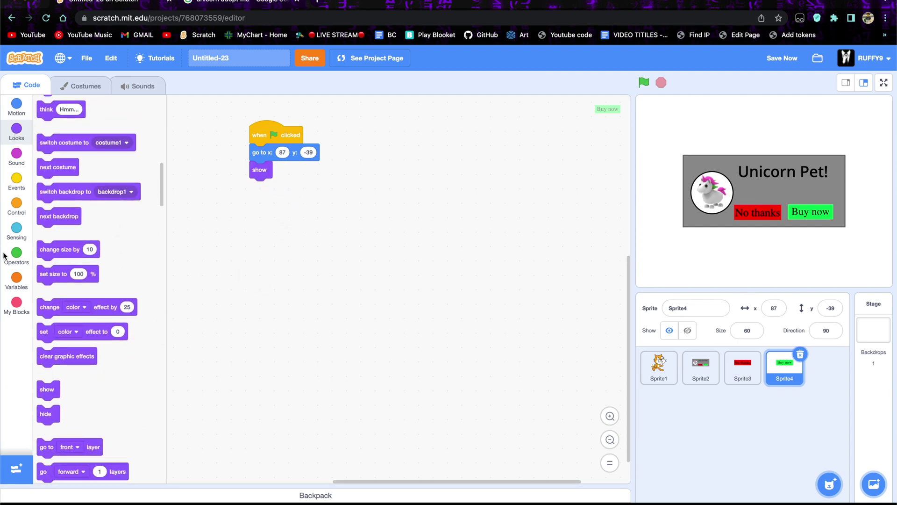
Add a script that hides the "Buy now" sprite when it receives "PersonDoesNotWantUni"
click(16, 181)
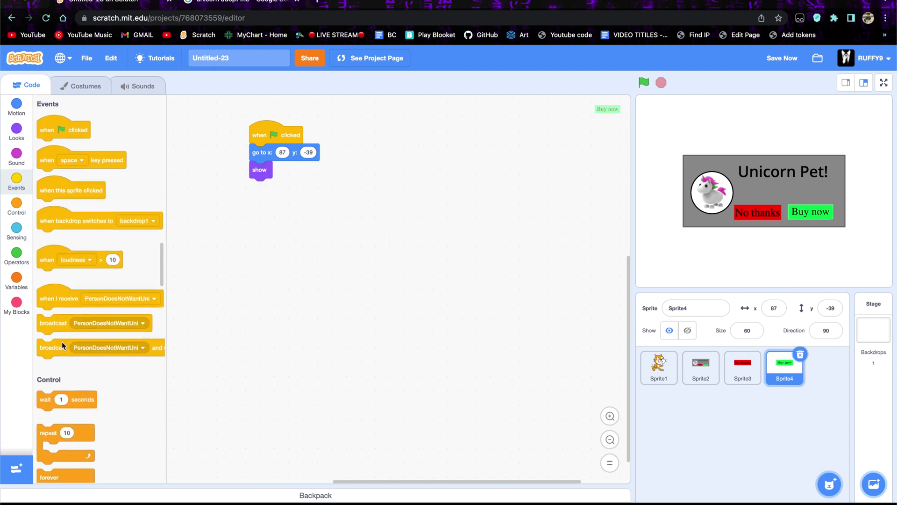
drag(56, 299, 286, 208)
click(16, 131)
scroll(62, 422, down, 1)
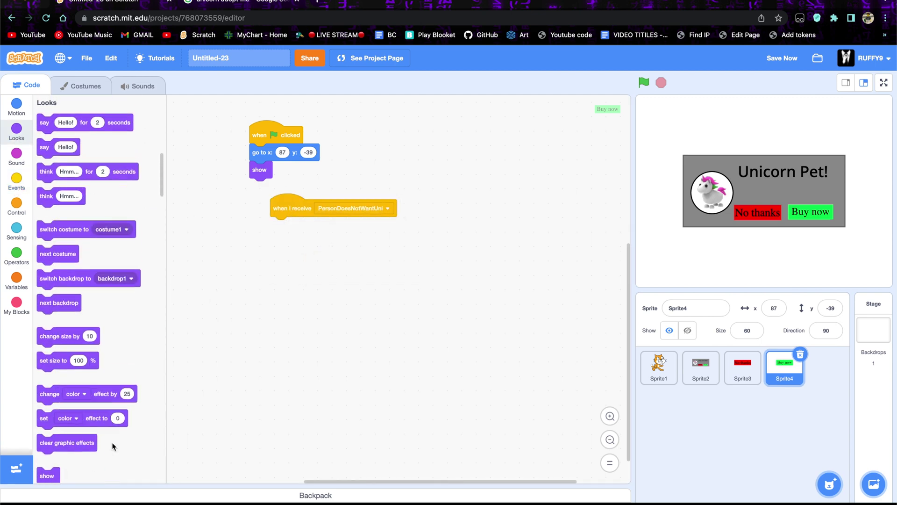
drag(45, 467, 266, 223)
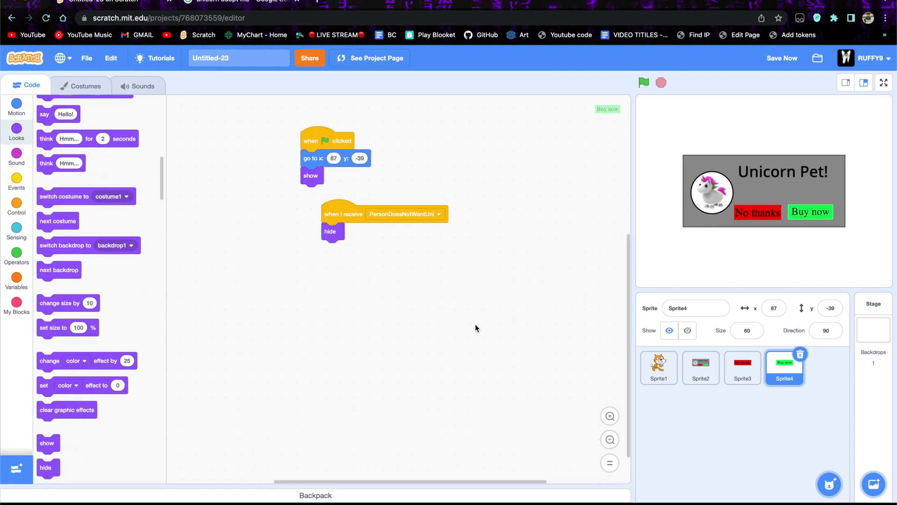
Build a script for the unicorn panel sprite, Sprite2, that goes to x 0, y 0 when the green flag is clicked
click(712, 368)
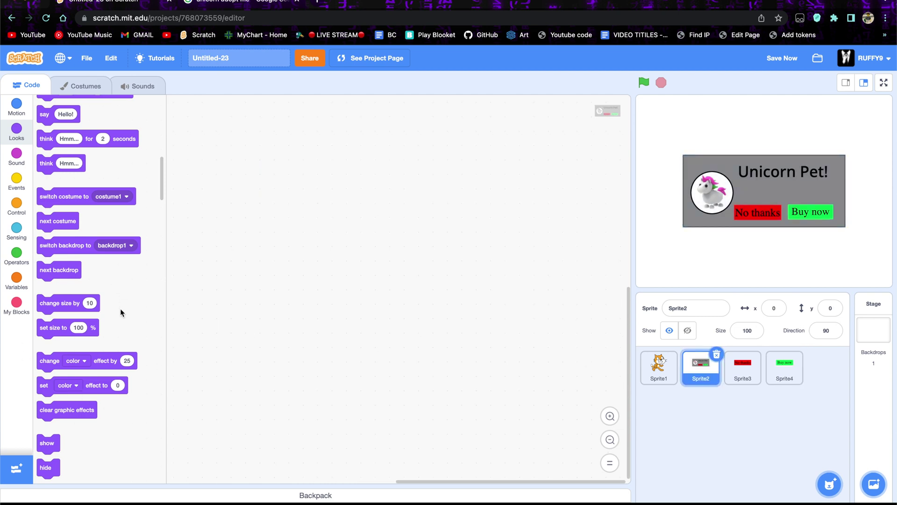
scroll(124, 292, up, 2)
scroll(124, 289, down, 2)
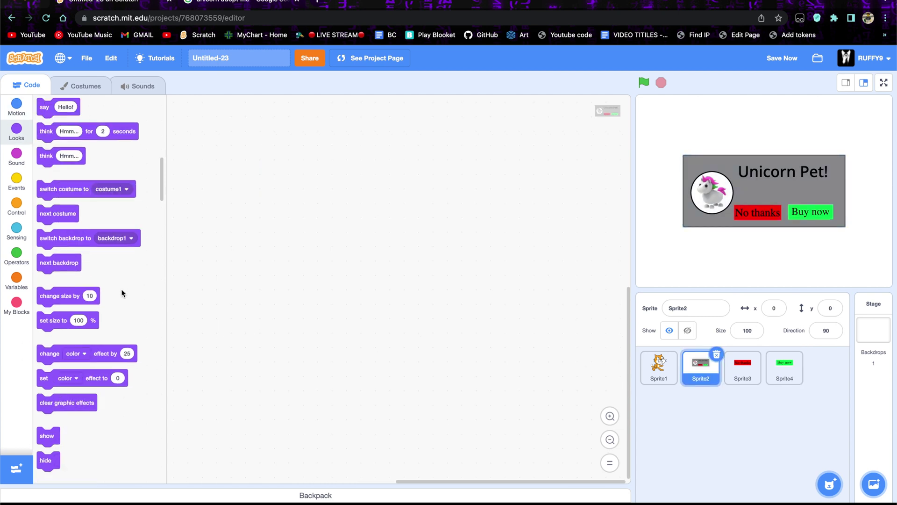
click(17, 205)
click(16, 182)
drag(53, 126, 294, 143)
scroll(122, 280, down, 2)
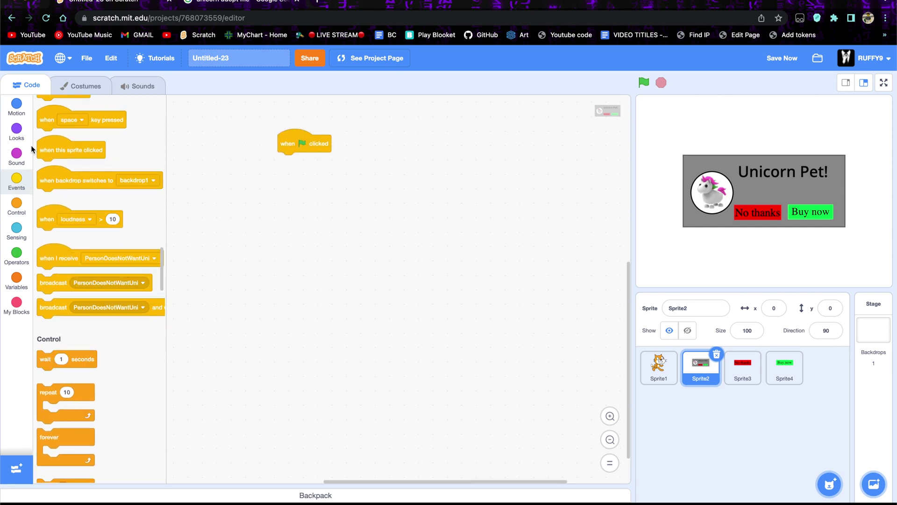
click(27, 117)
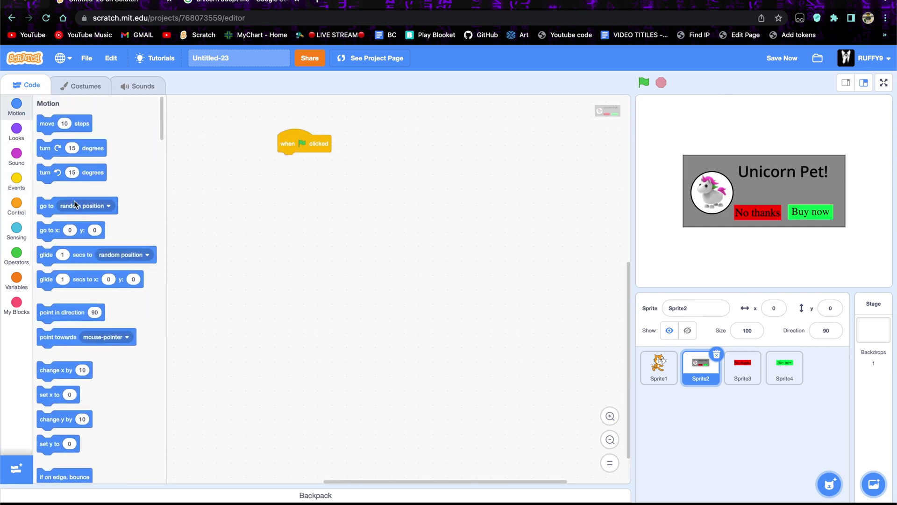
drag(60, 230, 291, 159)
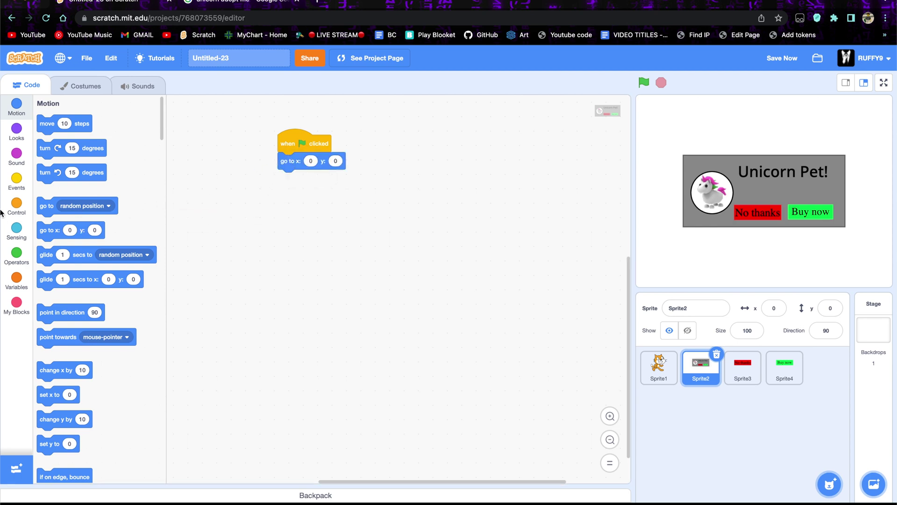
Add a script that hides the unicorn panel sprite when it receives "PersonDoesNotWantUni"
click(16, 133)
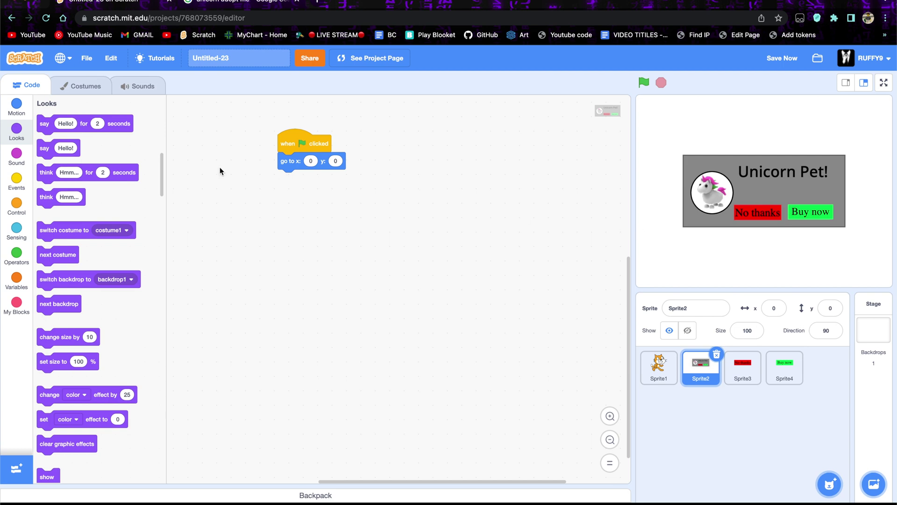
click(12, 201)
click(16, 181)
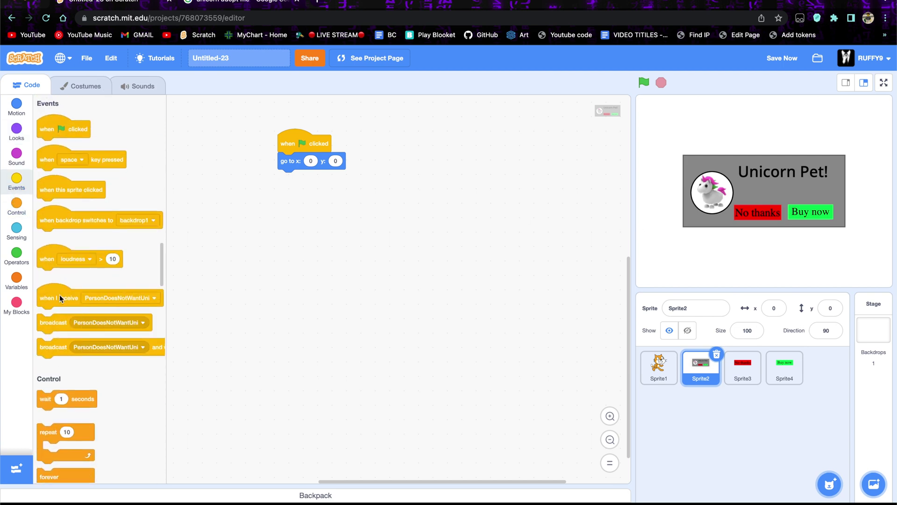
drag(75, 293, 323, 215)
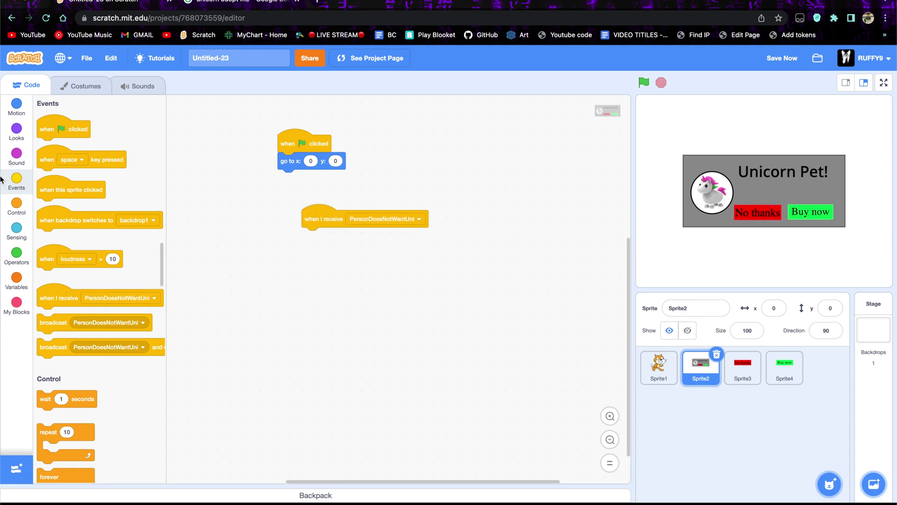
click(14, 131)
scroll(72, 444, down, 5)
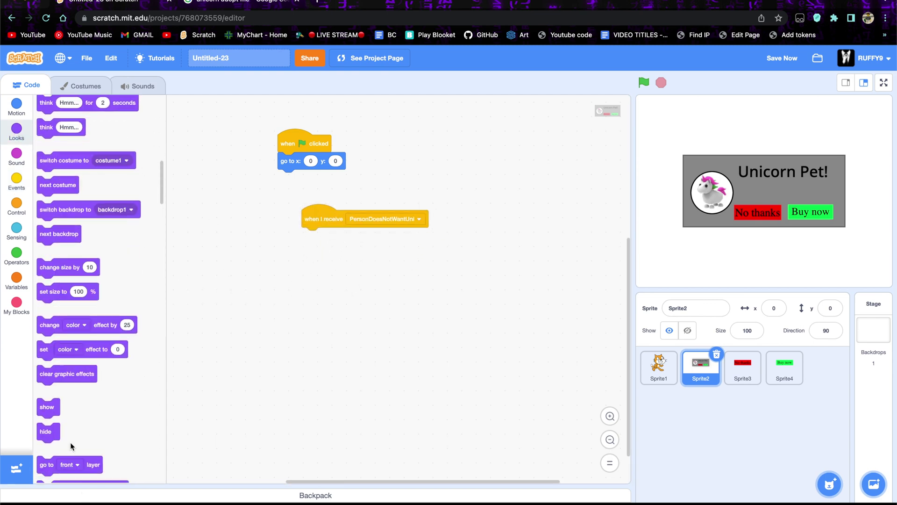
drag(44, 349, 335, 254)
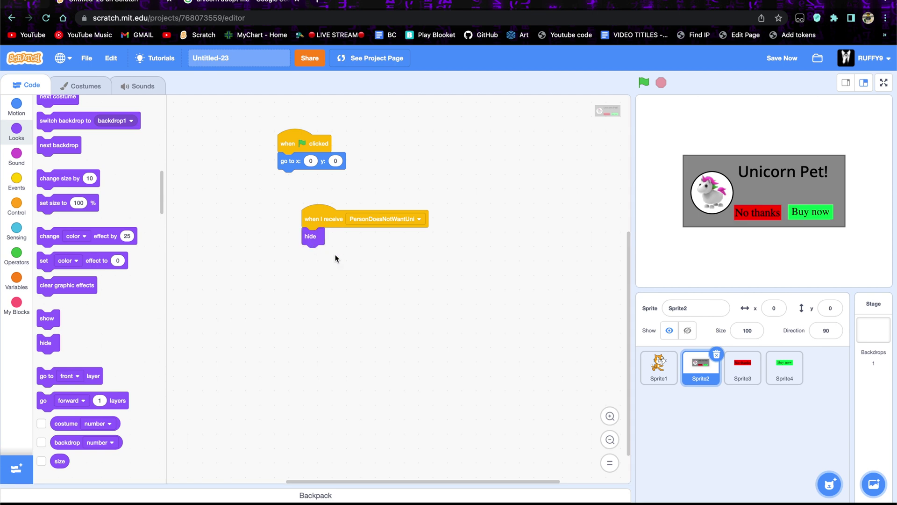
Duplicate the unicorn panel sprite and delete the "Unicorn Pet!" title and the unicorn picture from the copy's costume
right_click(704, 379)
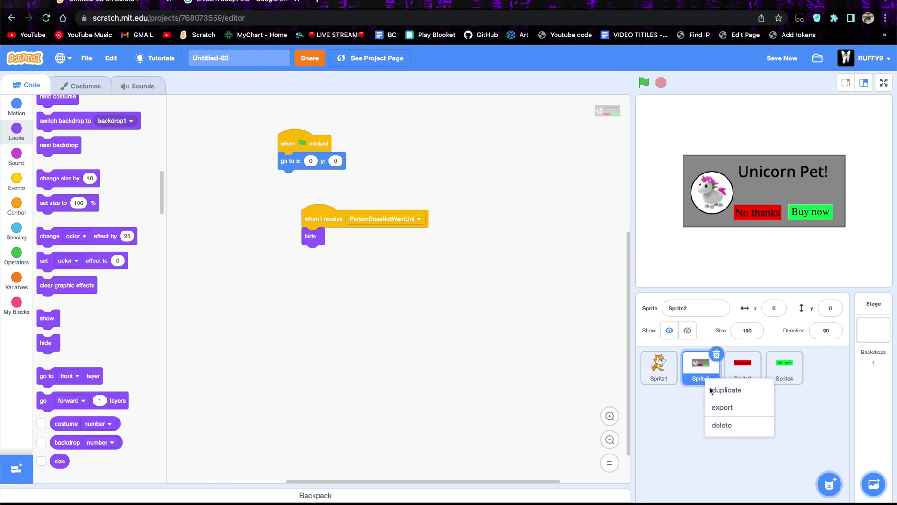
click(733, 393)
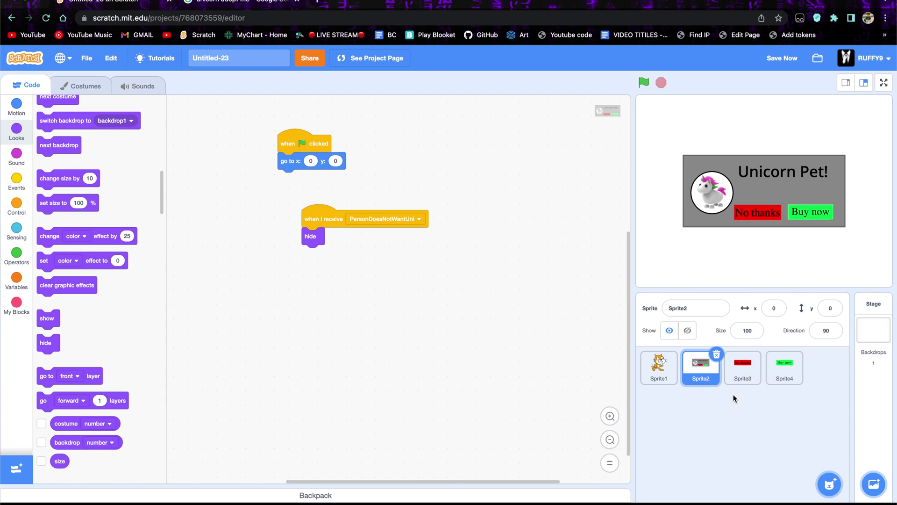
click(102, 87)
click(373, 283)
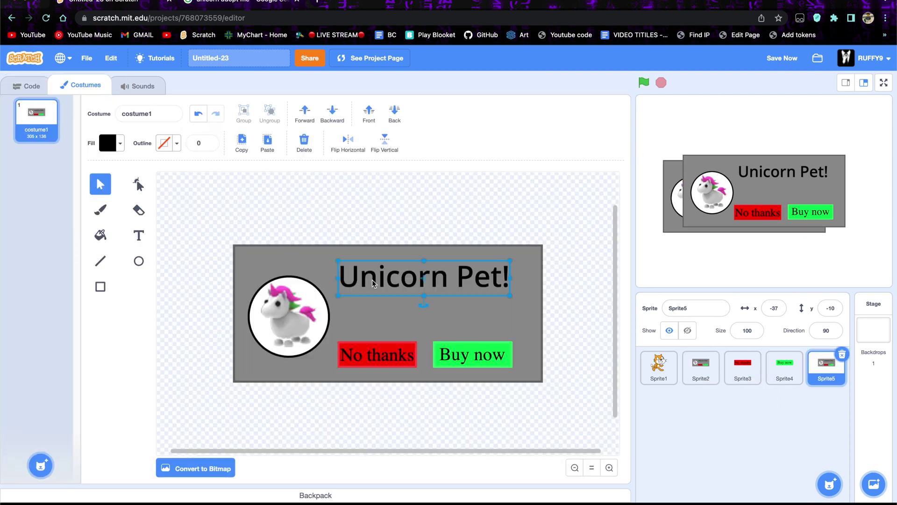
key(Delete)
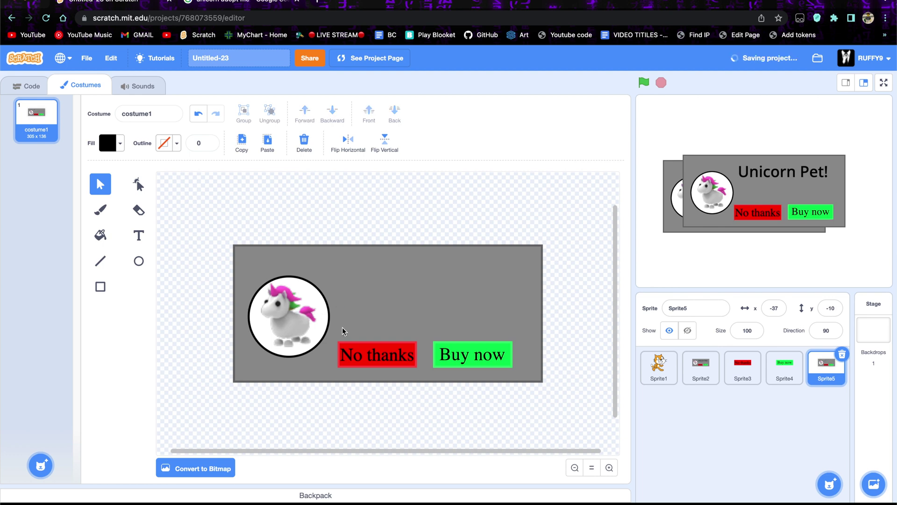
click(287, 309)
key(Delete)
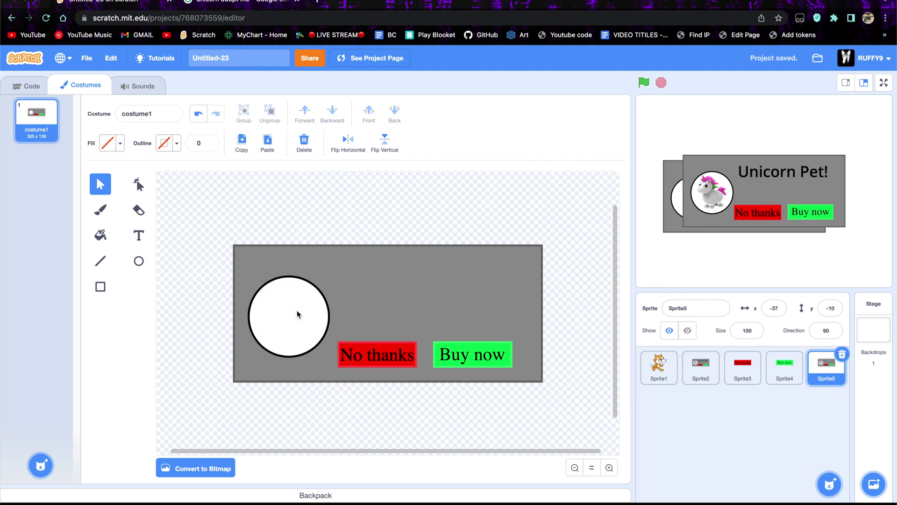
Delete the white circle and both the "No thanks" and "Buy now" buttons with their texts from the copied panel's costume
click(298, 311)
key(Delete)
click(381, 359)
key(Delete)
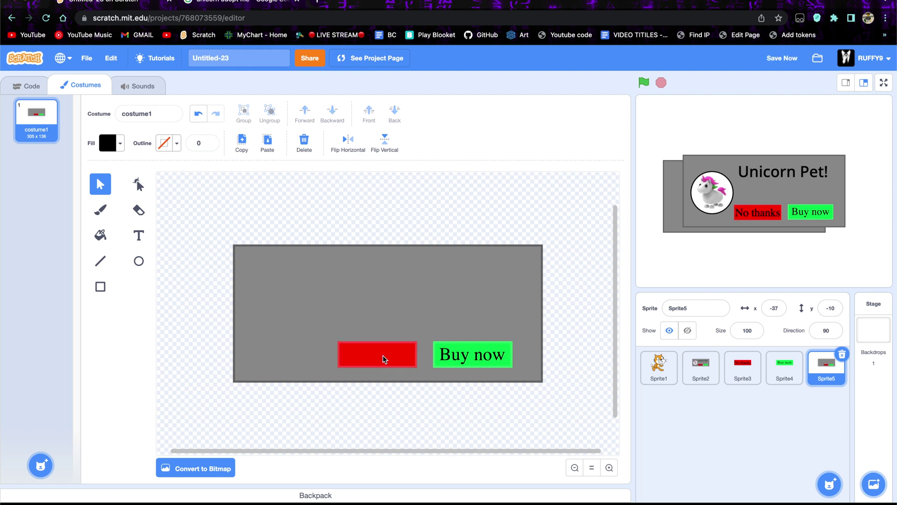
click(405, 360)
key(Delete)
click(449, 361)
key(Delete)
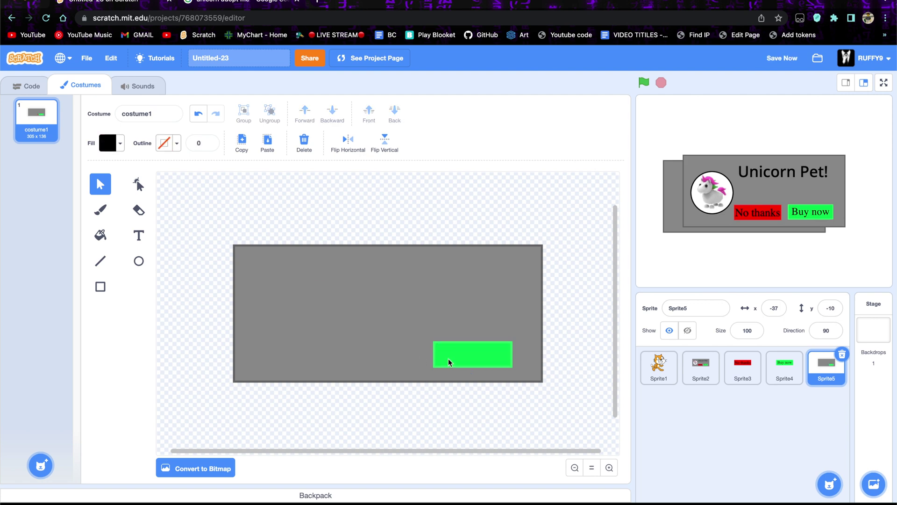
click(449, 361)
key(Delete)
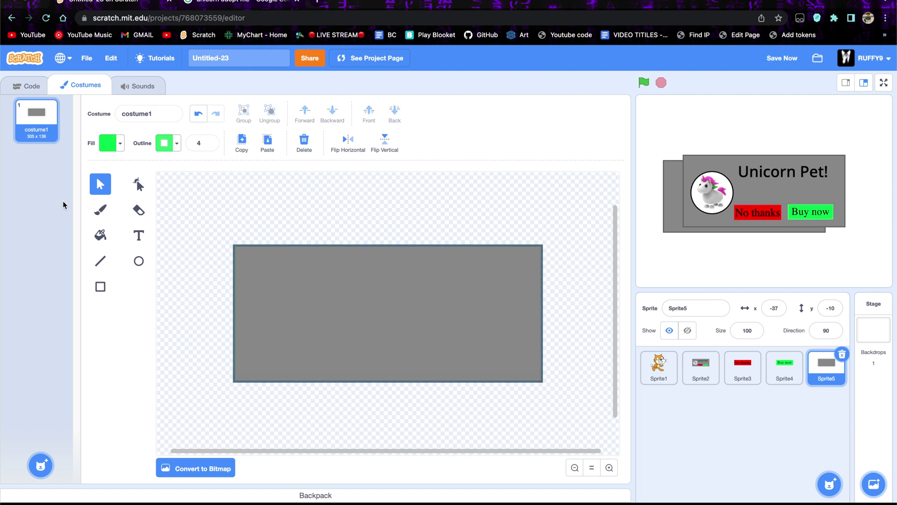
Draw three small green squares in a row across the middle of the grey panel
click(100, 286)
drag(294, 309, 306, 318)
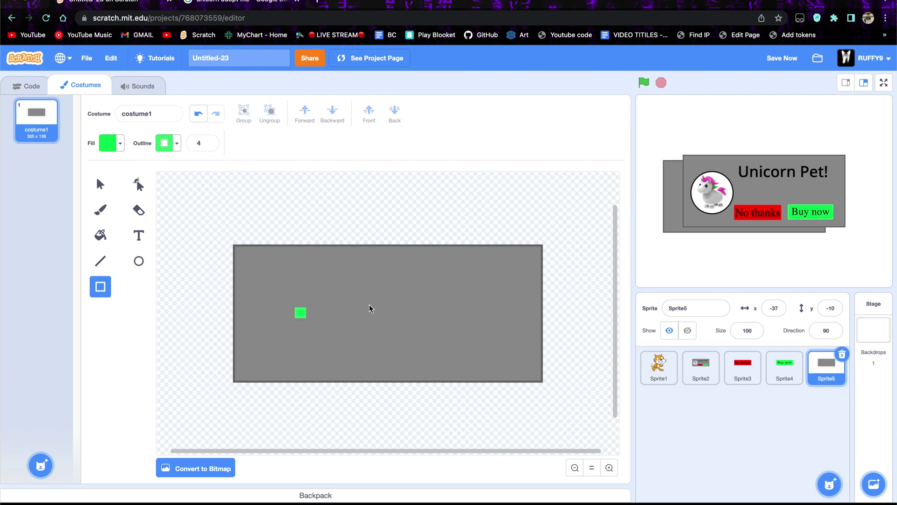
drag(372, 308, 382, 316)
drag(446, 306, 458, 316)
Enlarge the first green square and replace the other two with copies of it, spaced across the panel
click(100, 184)
click(303, 318)
click(375, 313)
key(Delete)
click(452, 311)
key(Delete)
click(303, 314)
drag(304, 314, 462, 309)
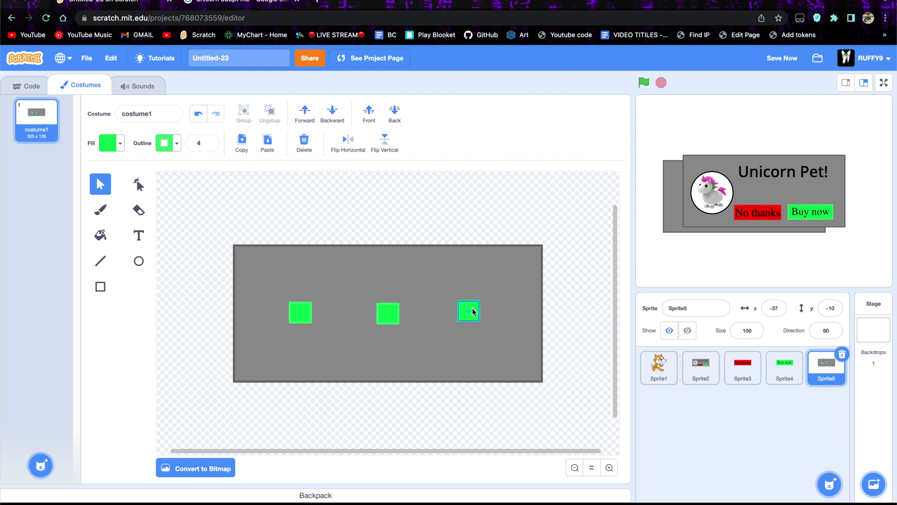
click(345, 209)
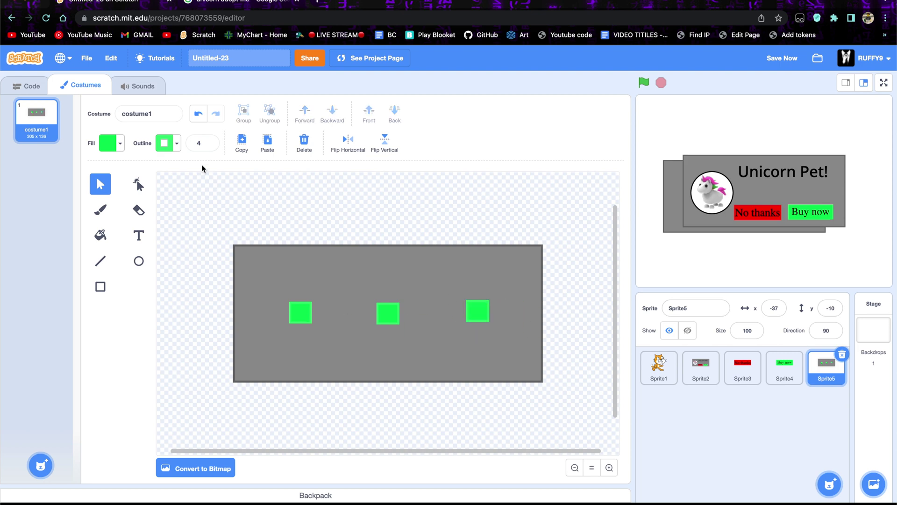
click(120, 145)
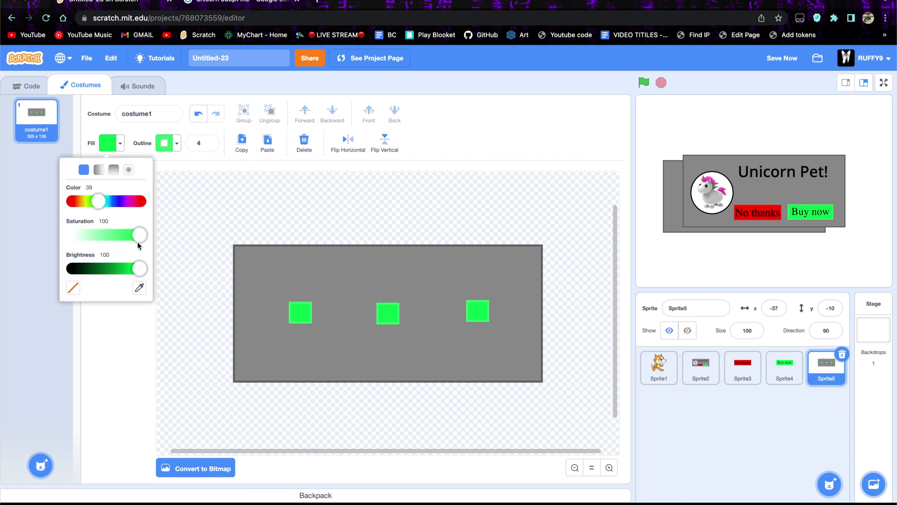
drag(140, 272, 92, 267)
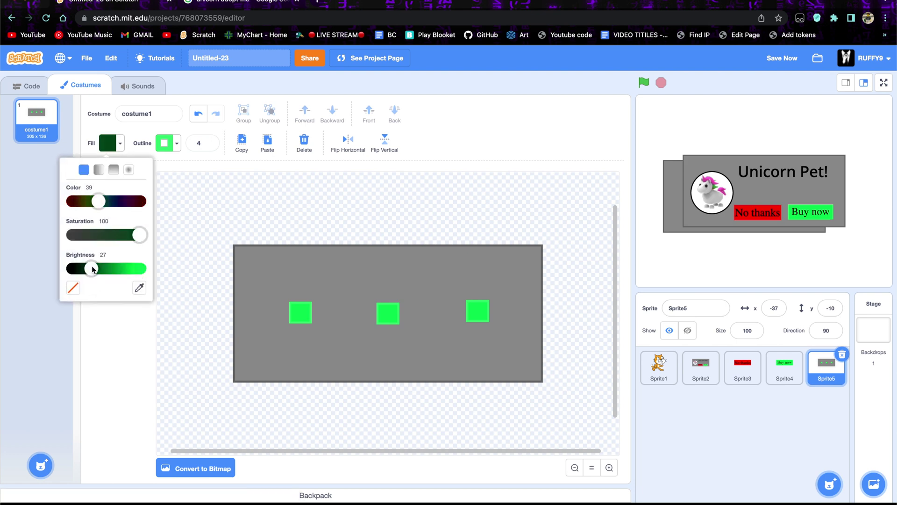
click(74, 234)
drag(91, 268, 125, 269)
click(152, 319)
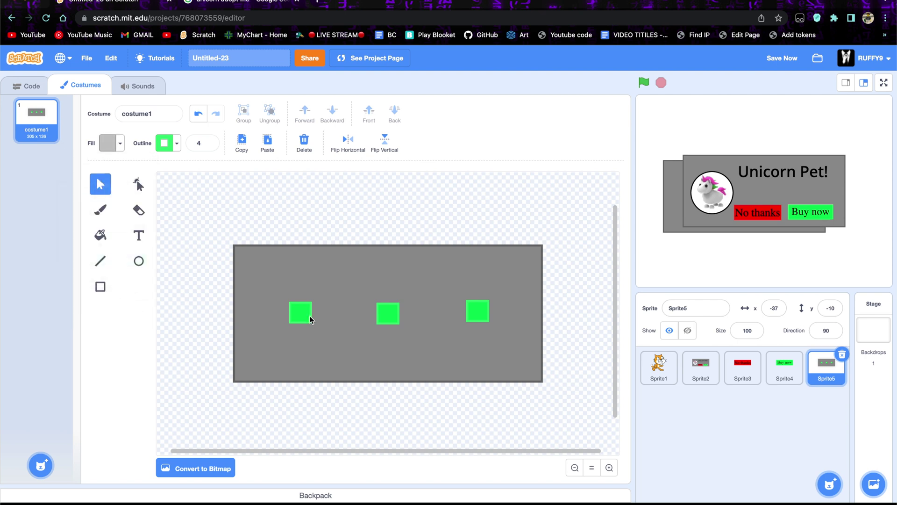
click(301, 316)
Fill the three squares and their outlines with light grey, using saturation 0 and brightness 82
click(100, 235)
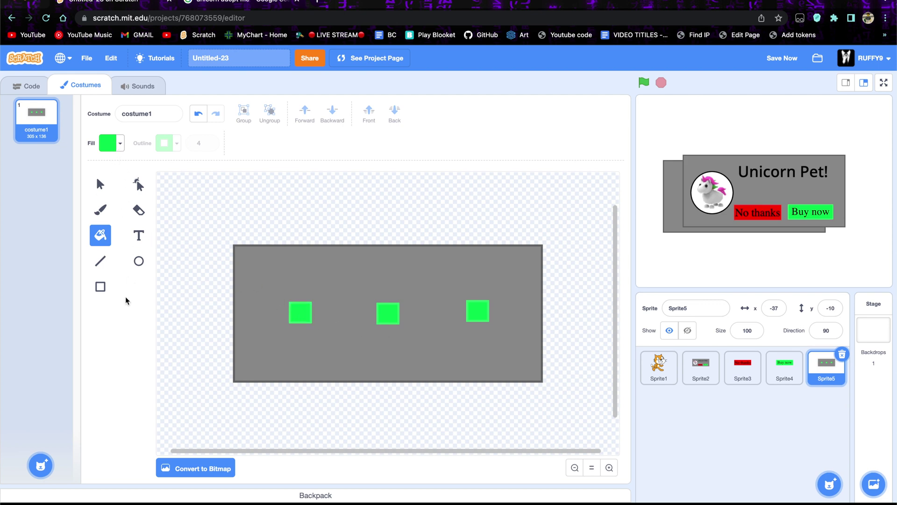
click(114, 144)
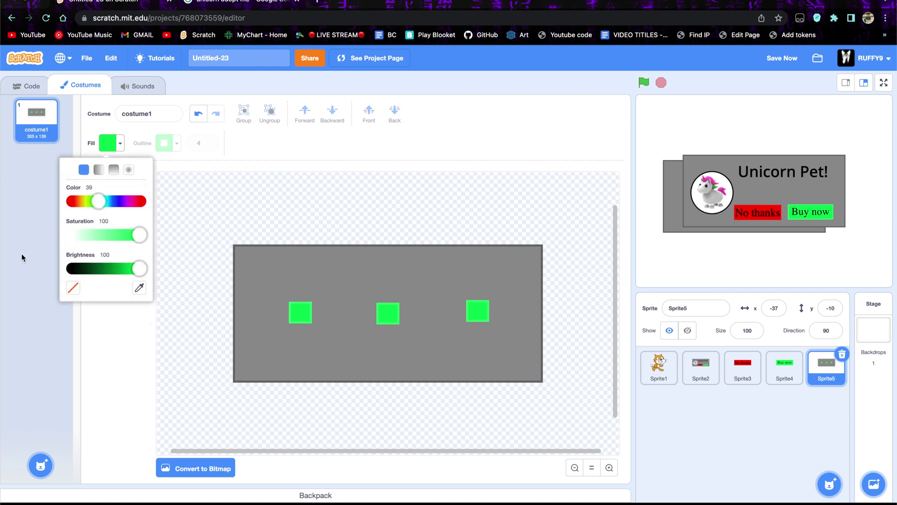
click(71, 268)
drag(136, 235, 73, 234)
drag(97, 275, 128, 276)
click(153, 312)
click(295, 318)
click(391, 315)
click(481, 317)
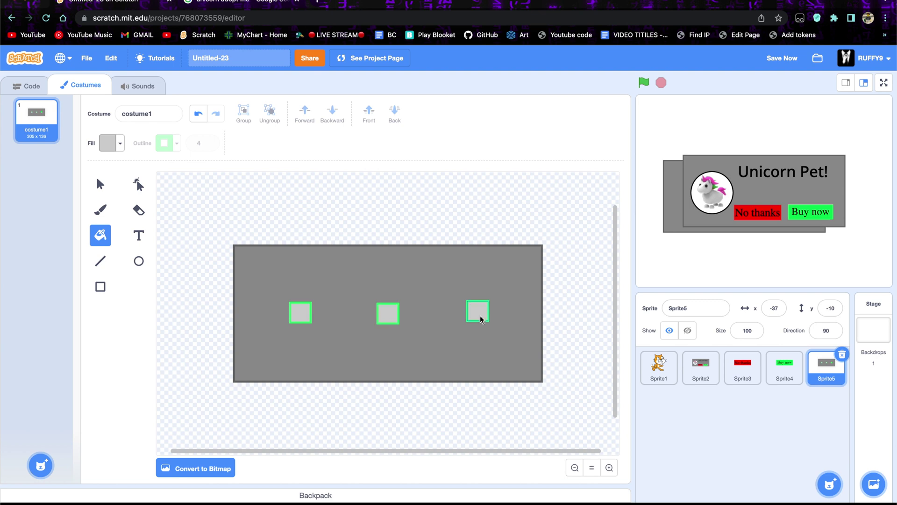
click(385, 324)
click(303, 321)
Duplicate costume1 and fill the copy's first square with blue, color 59, saturation 100 and brightness 82
right_click(50, 124)
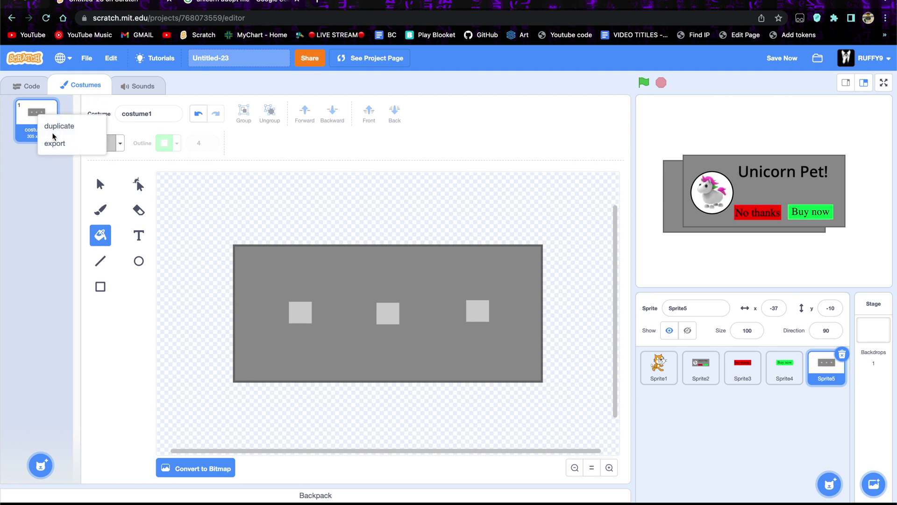
click(55, 126)
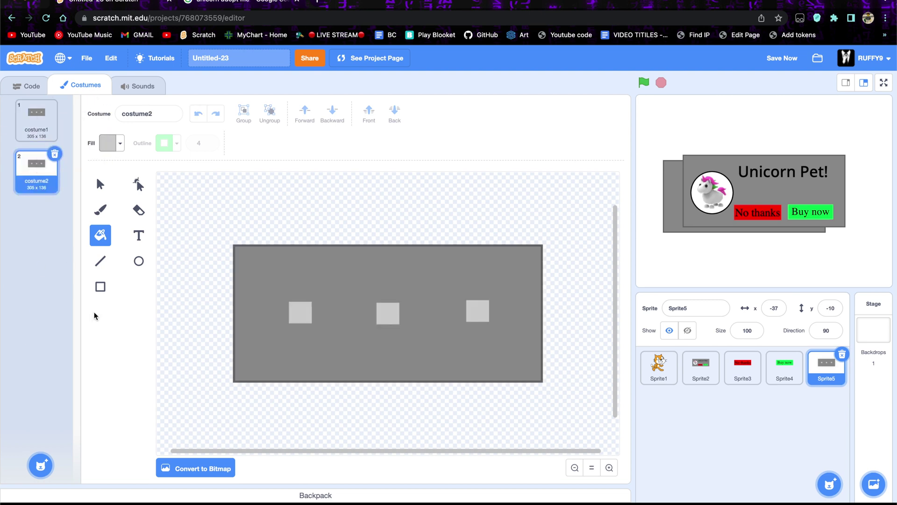
click(115, 143)
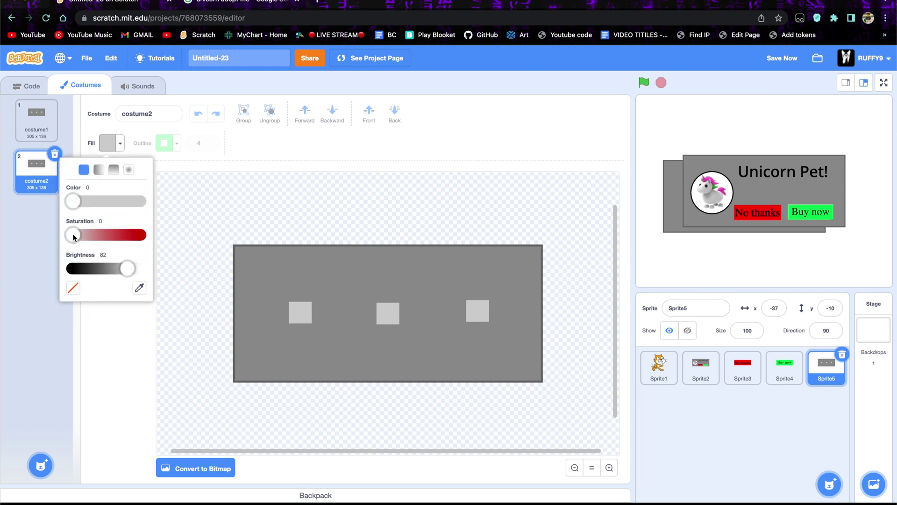
drag(74, 238, 196, 241)
drag(77, 203, 116, 202)
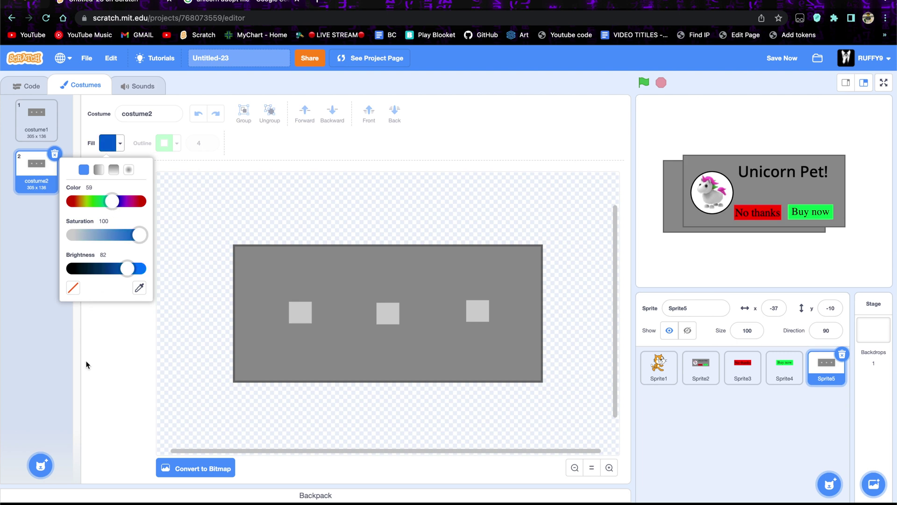
click(287, 291)
click(299, 312)
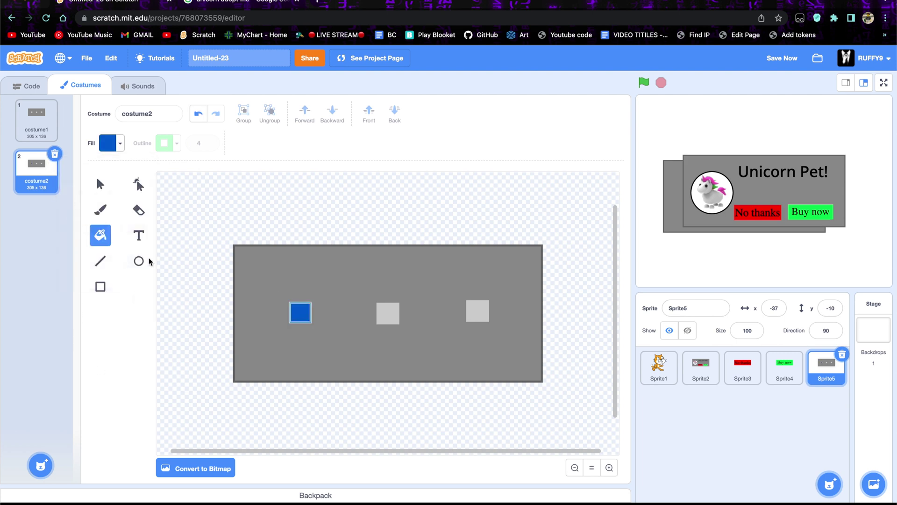
Make two successive costume duplicates, filling the middle square blue in costume3 and the last square blue in costume4
right_click(36, 177)
click(49, 187)
click(387, 313)
right_click(39, 238)
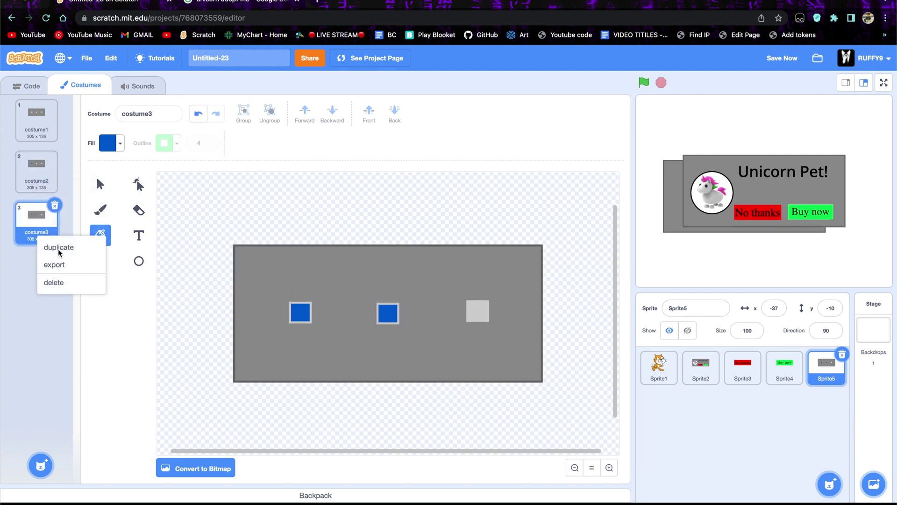
click(59, 248)
click(477, 318)
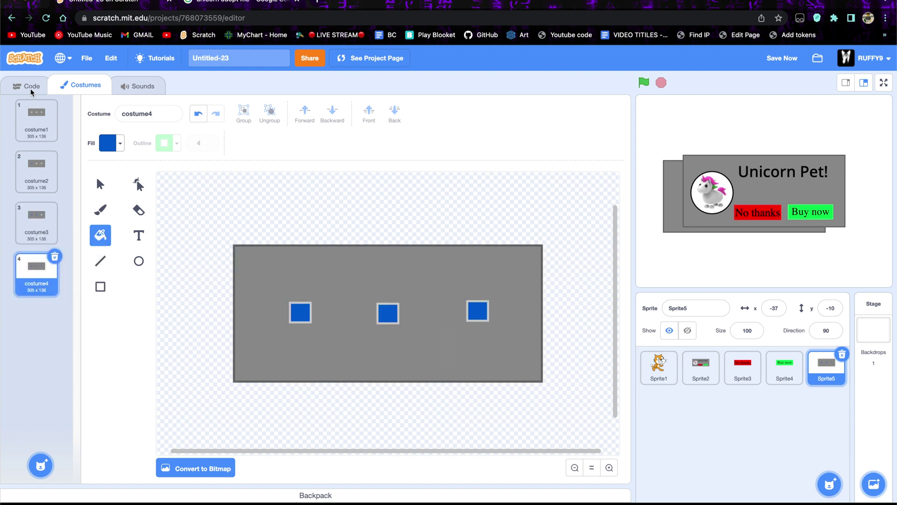
Duplicate costume4 and delete the three blue squares from the copy
right_click(33, 276)
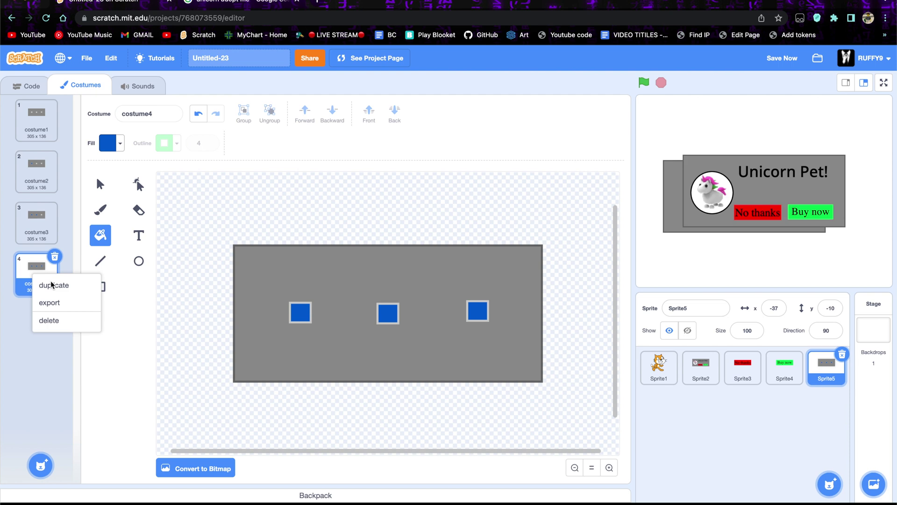
click(60, 284)
click(100, 183)
click(293, 316)
key(Delete)
click(389, 316)
key(Delete)
click(478, 310)
key(Delete)
Add the text "Item bought!" in Serif to the panel in costume5 and set its fill brightness to 0
click(138, 235)
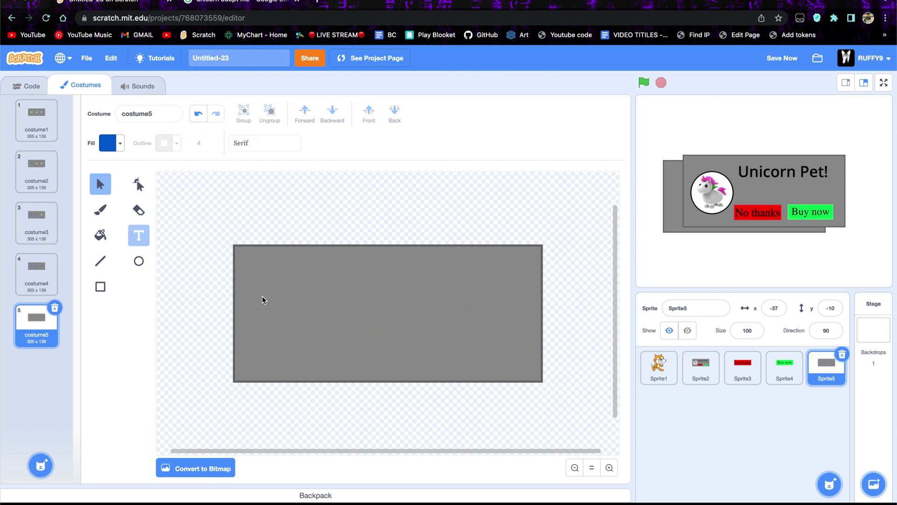
click(351, 318)
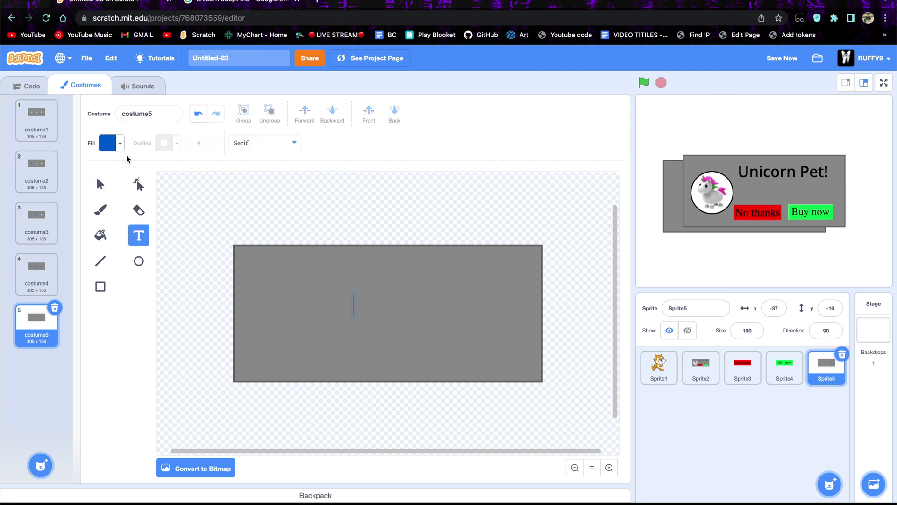
text(Item bo)
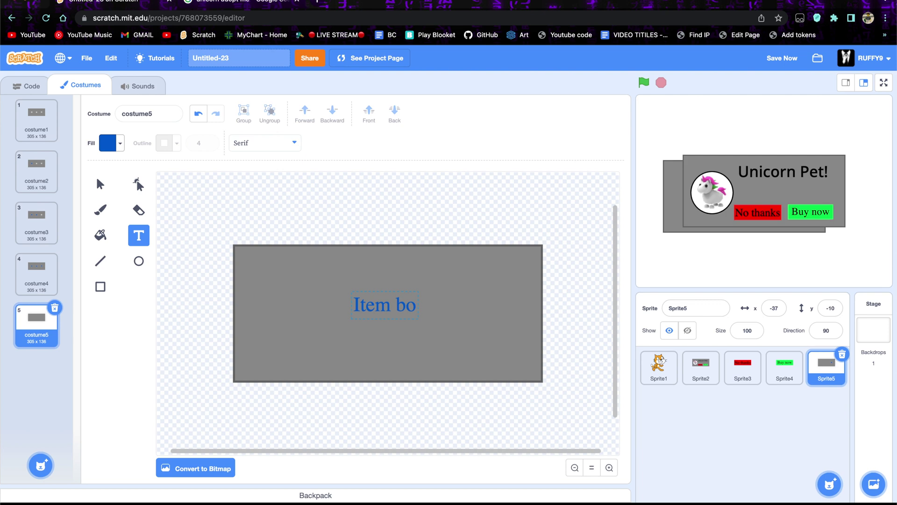
text(ught!)
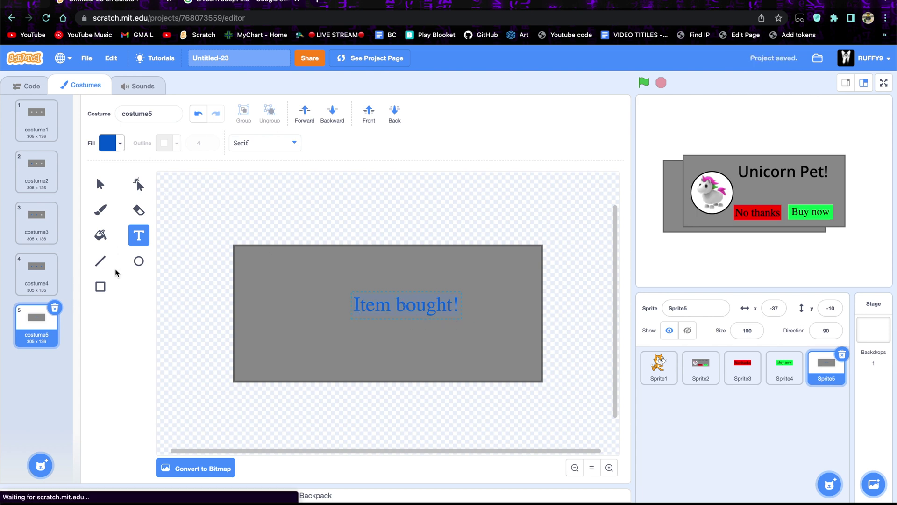
click(120, 144)
drag(126, 250, 15, 236)
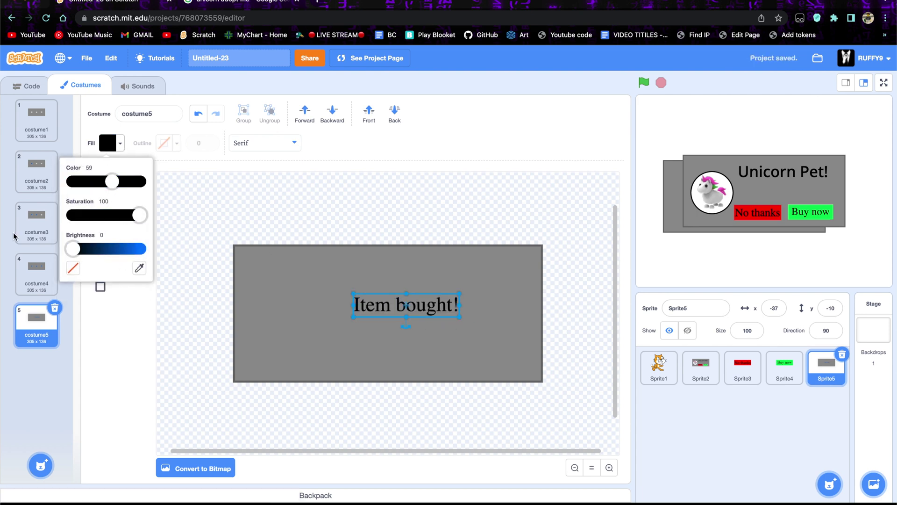
click(372, 312)
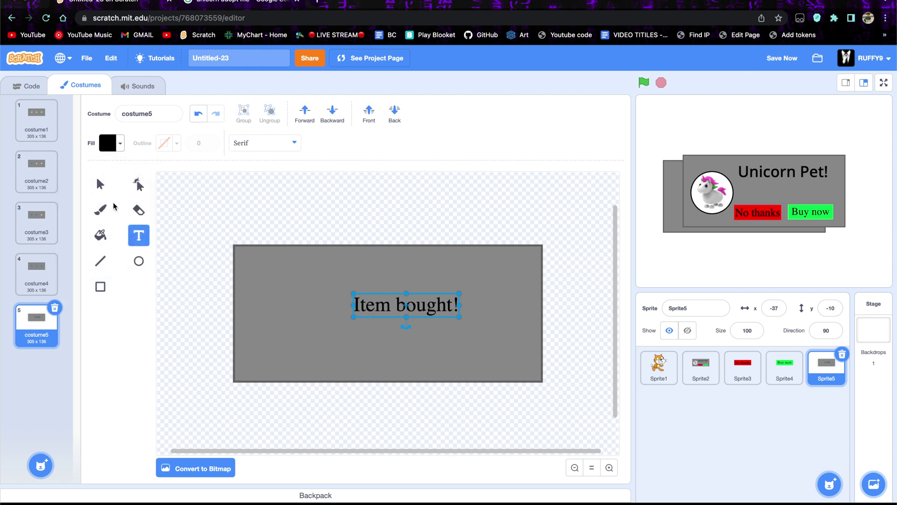
Enlarge the "Item bought!" text and centre it on the grey panel
drag(354, 297, 298, 280)
click(382, 312)
mouse_move(383, 312)
mouse_down()
mouse_move(405, 326)
mouse_move(394, 325)
mouse_up()
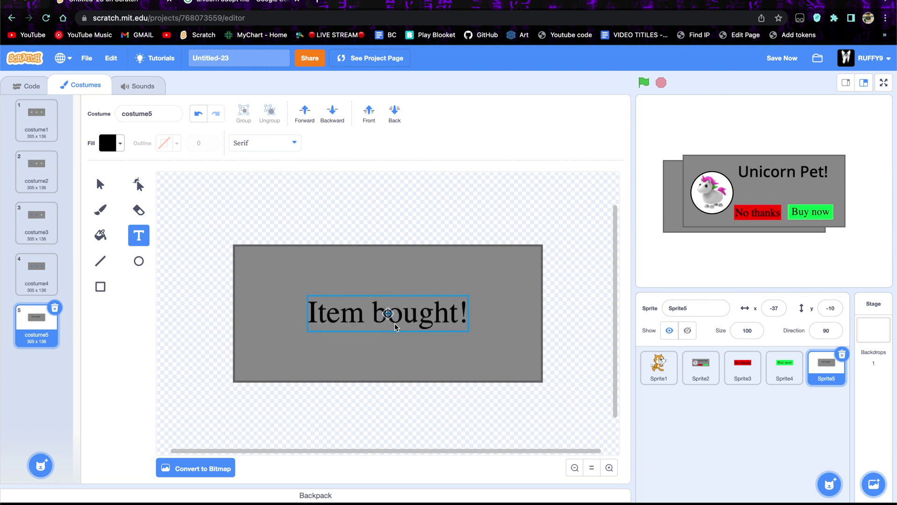
click(255, 214)
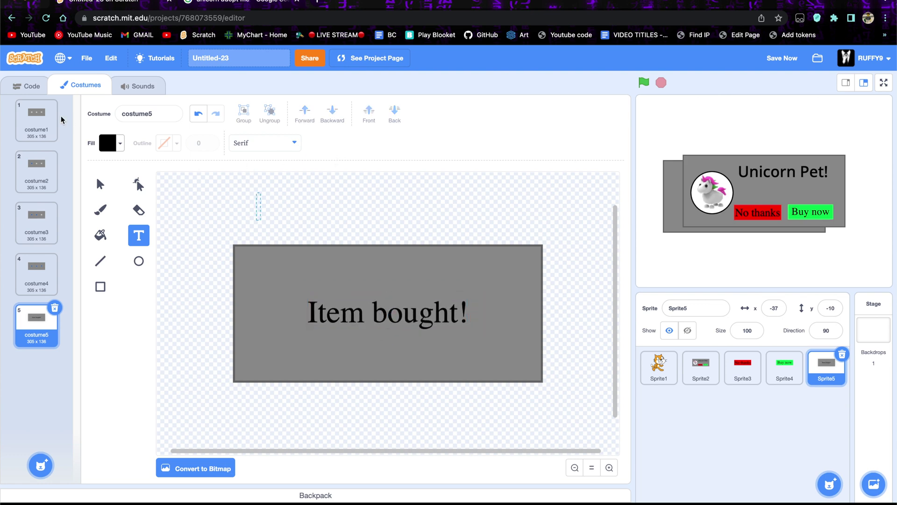
Remove Sprite5's "PersonDoesNotWantUni" receive script and add a hide block to the end of its green flag script
click(33, 87)
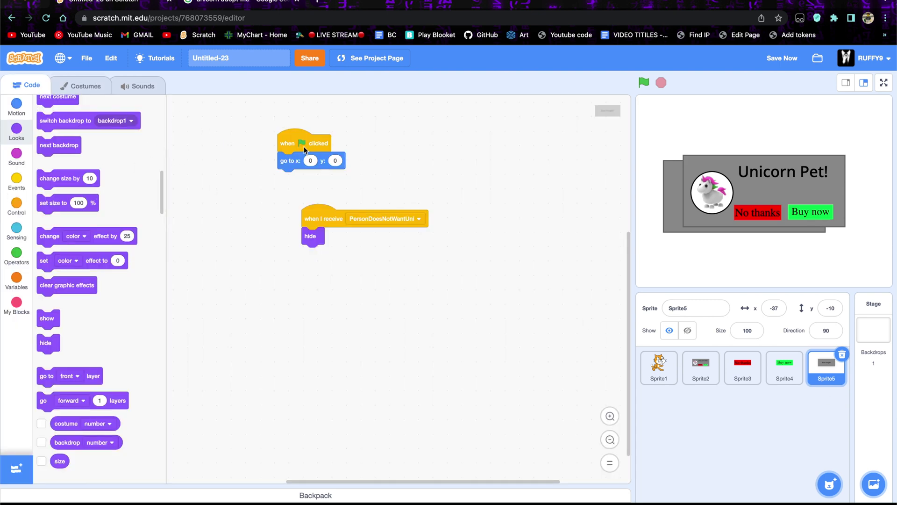
drag(313, 219, 228, 209)
drag(1, 197, 1, 197)
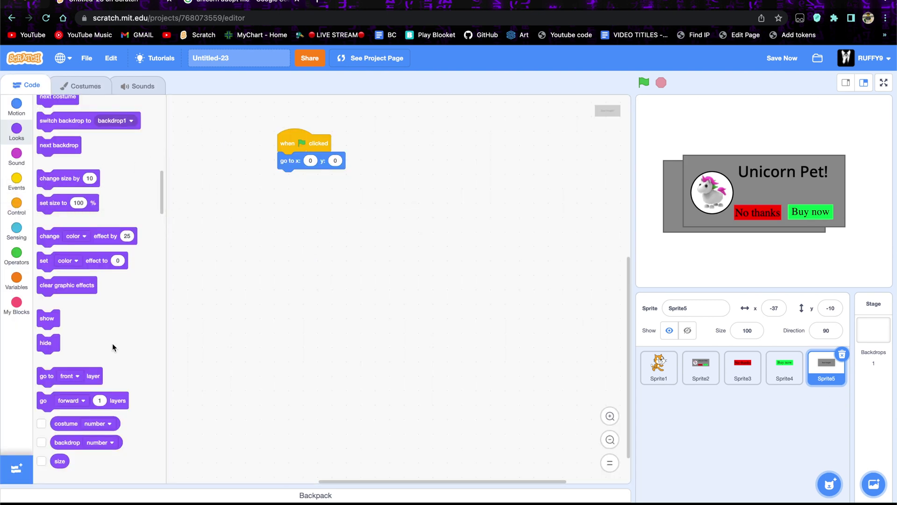
drag(52, 343, 288, 187)
Add a script to the "Buy now" sprite that broadcasts a new message named "Buyuni" when the sprite is clicked
click(799, 379)
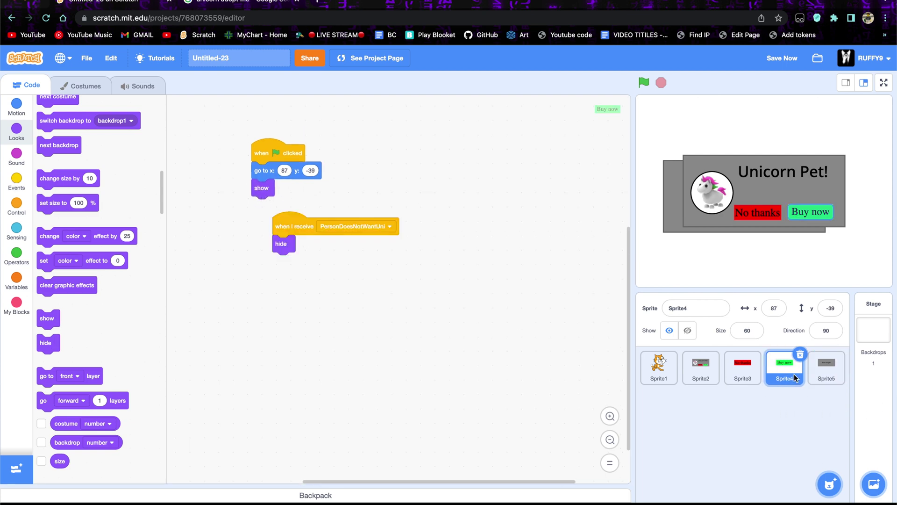
click(18, 187)
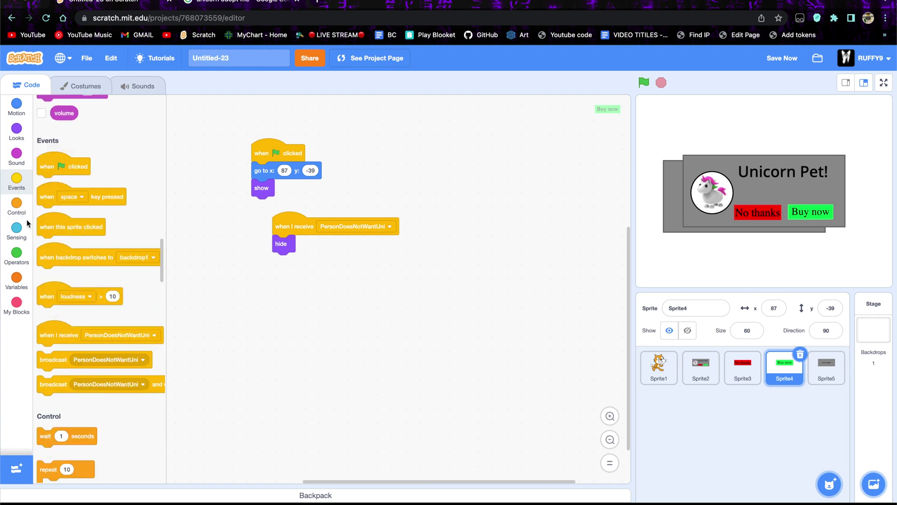
drag(65, 195, 442, 161)
drag(60, 327, 432, 174)
click(494, 173)
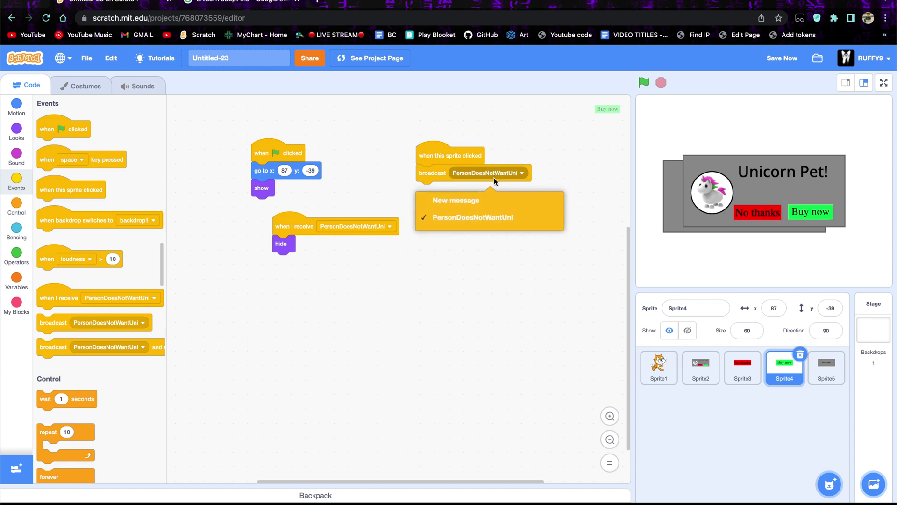
click(474, 200)
text(Buyuni)
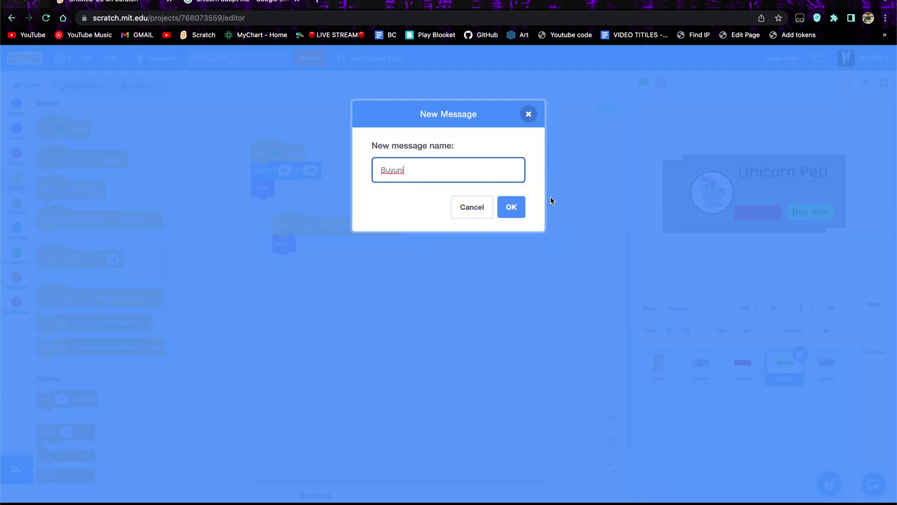
click(522, 206)
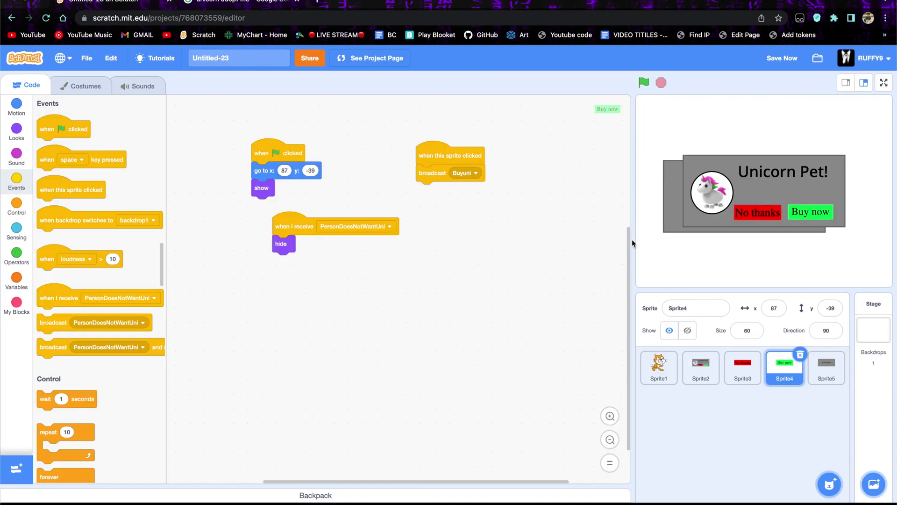
Give Sprite5 a script that, on receiving "Buyuni", repeats a 1-second wait 4 times
click(828, 369)
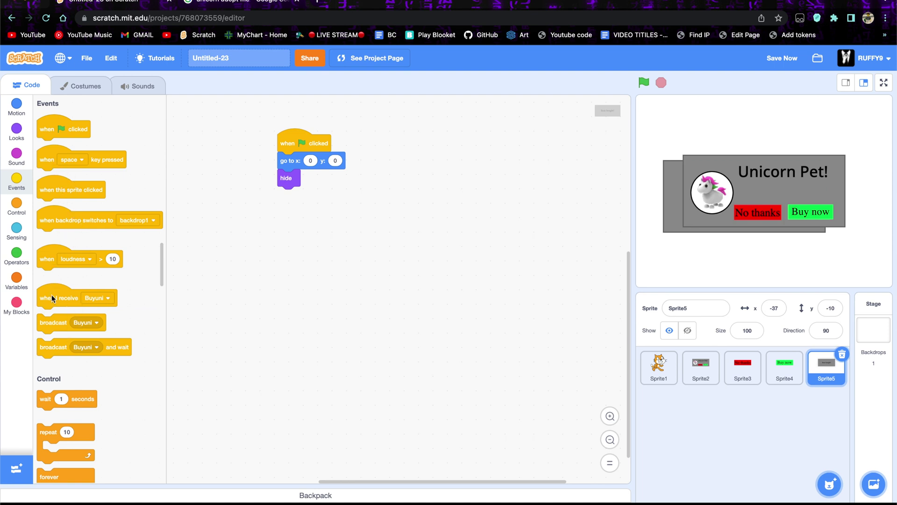
drag(48, 301, 322, 214)
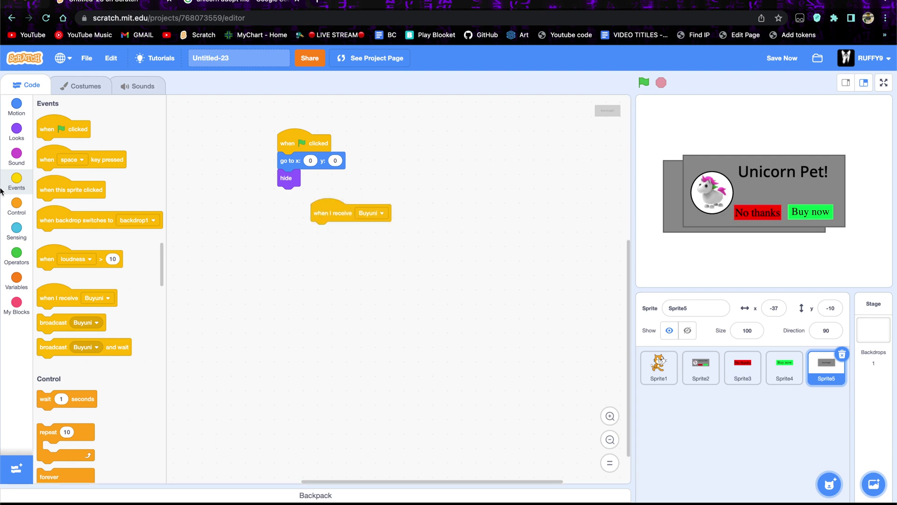
scroll(71, 377, down, 4)
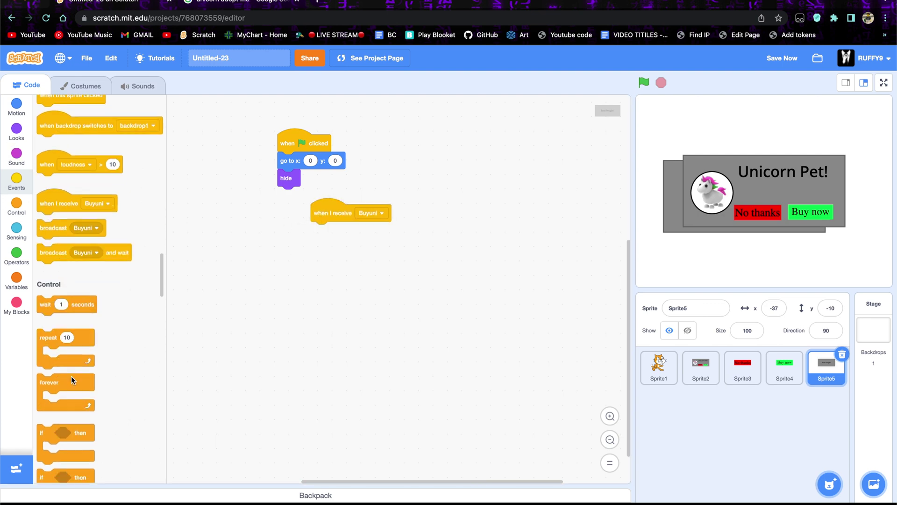
drag(46, 304, 308, 307)
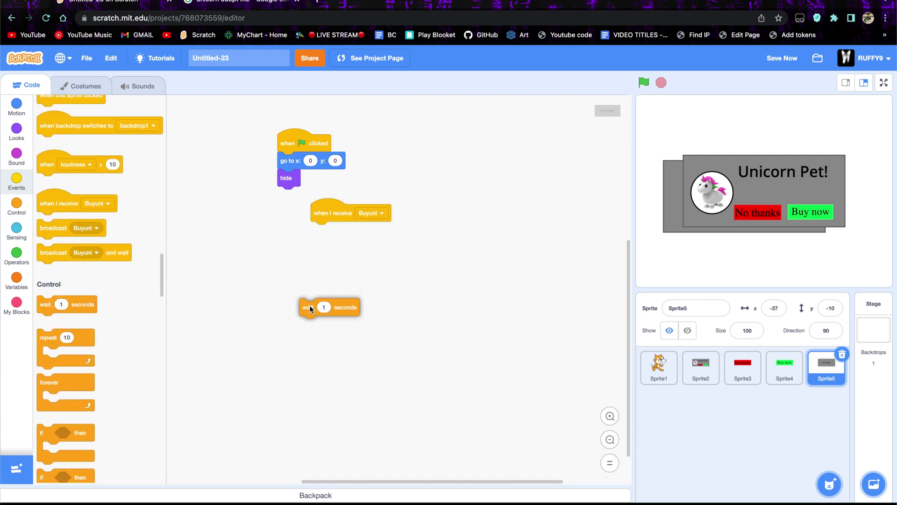
scroll(97, 338, down, 15)
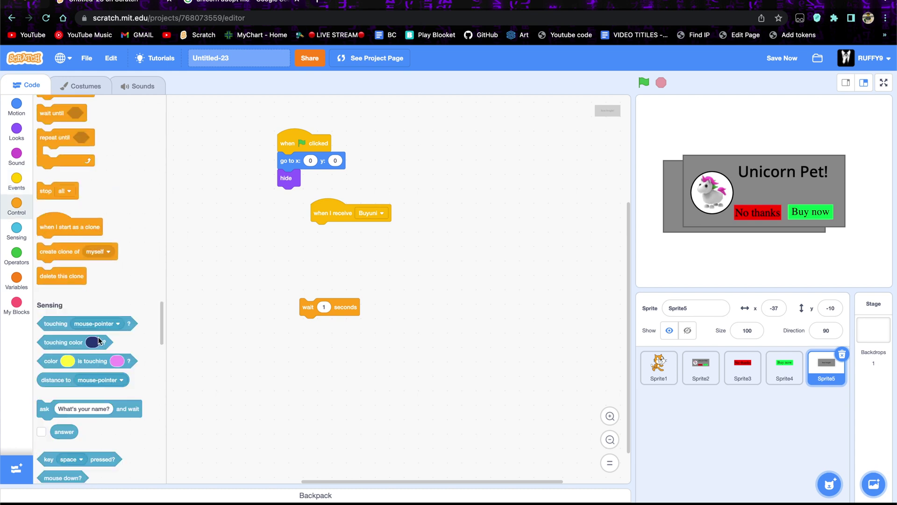
scroll(101, 149, up, 1)
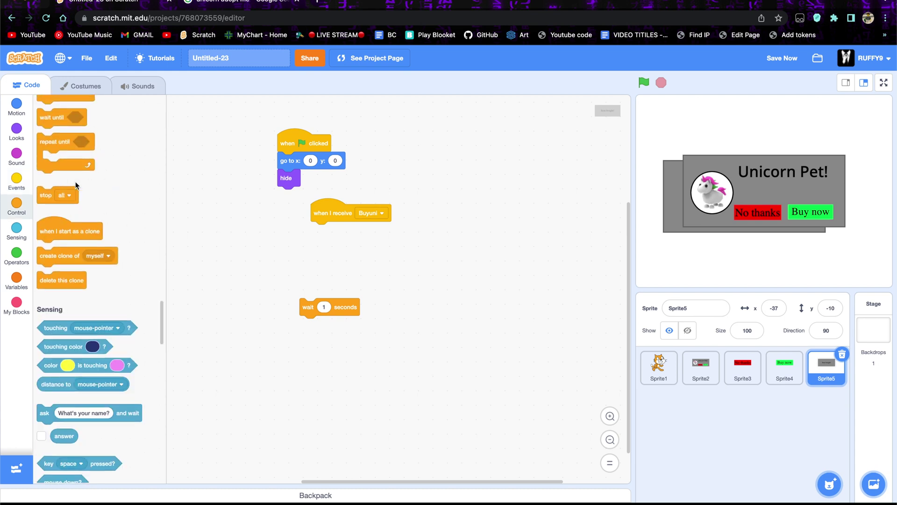
scroll(75, 186, up, 10)
drag(57, 335, 318, 235)
drag(309, 306, 325, 241)
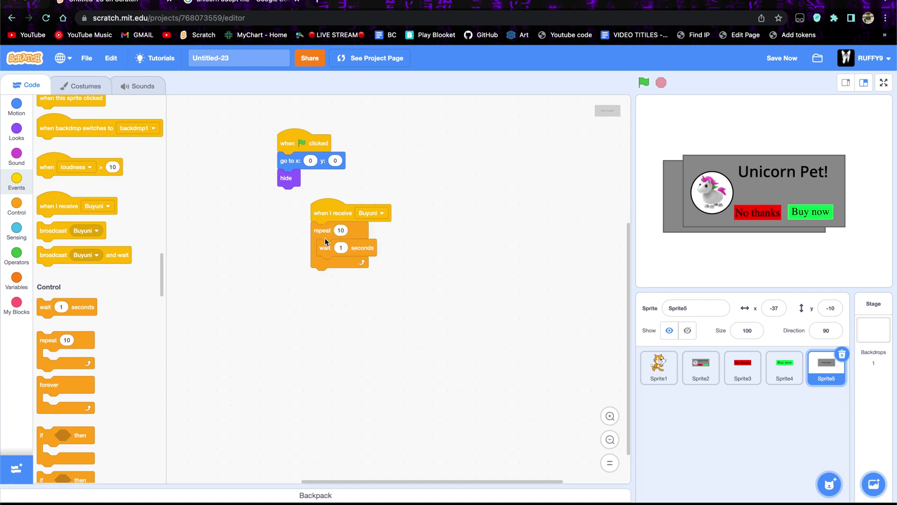
click(341, 230)
text(4)
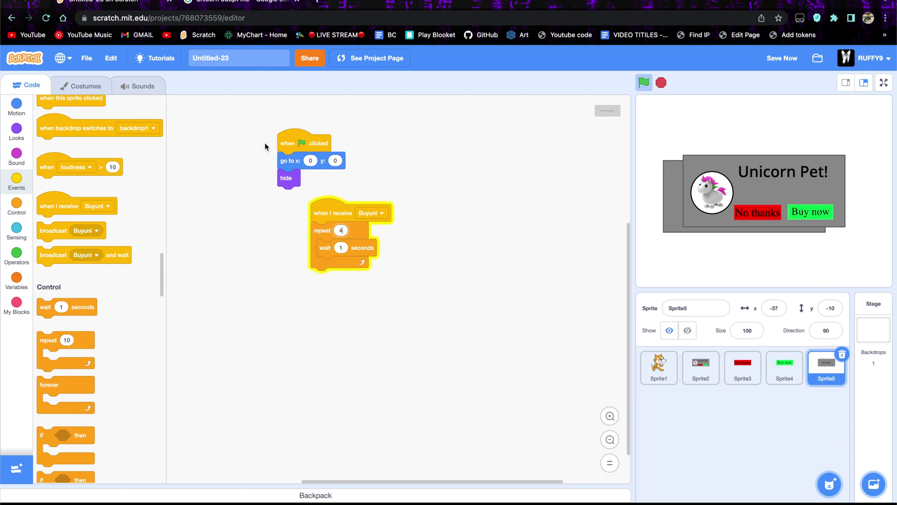
Check Sprite5's costumes and set the repeat count in the "Buyuni" script to 5
click(88, 85)
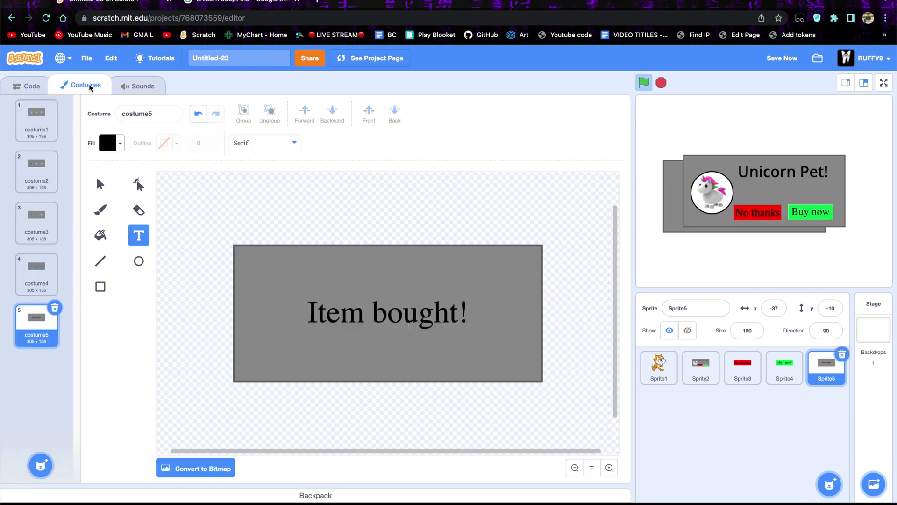
click(39, 87)
click(341, 230)
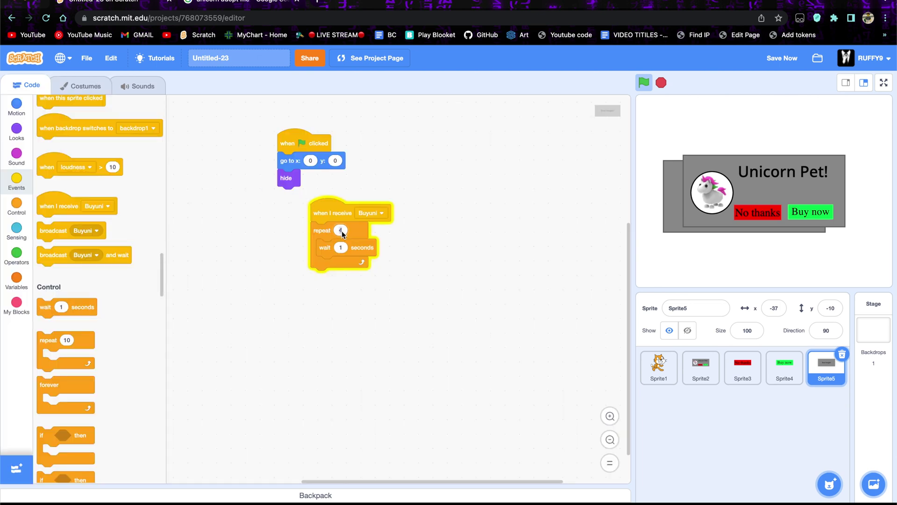
text(5)
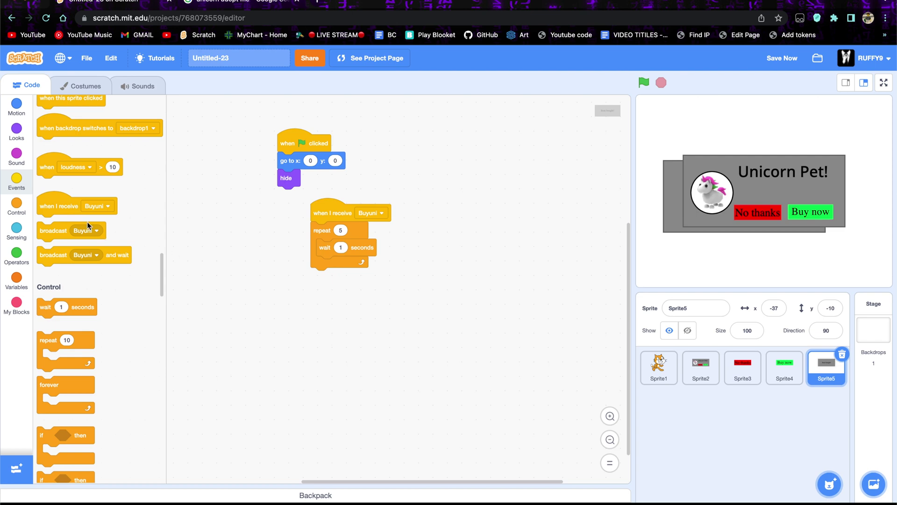
click(7, 141)
scroll(128, 369, down, 1)
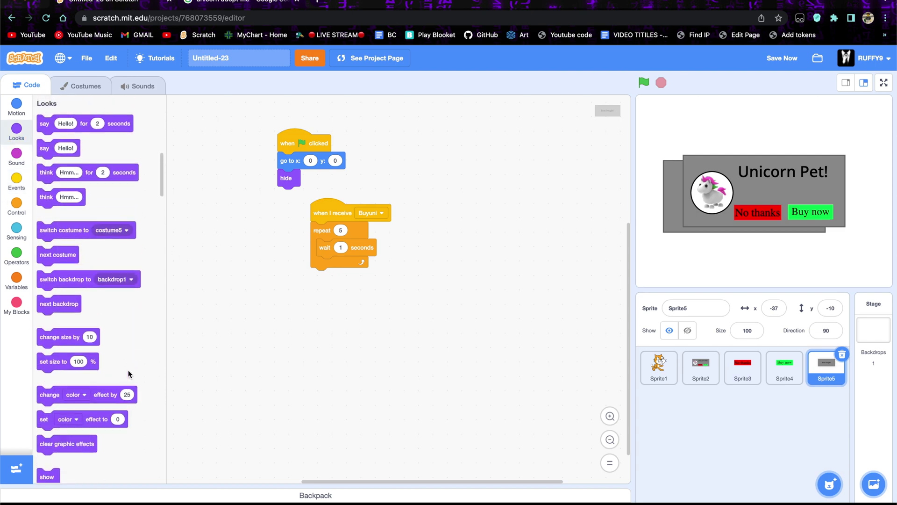
scroll(125, 366, down, 1)
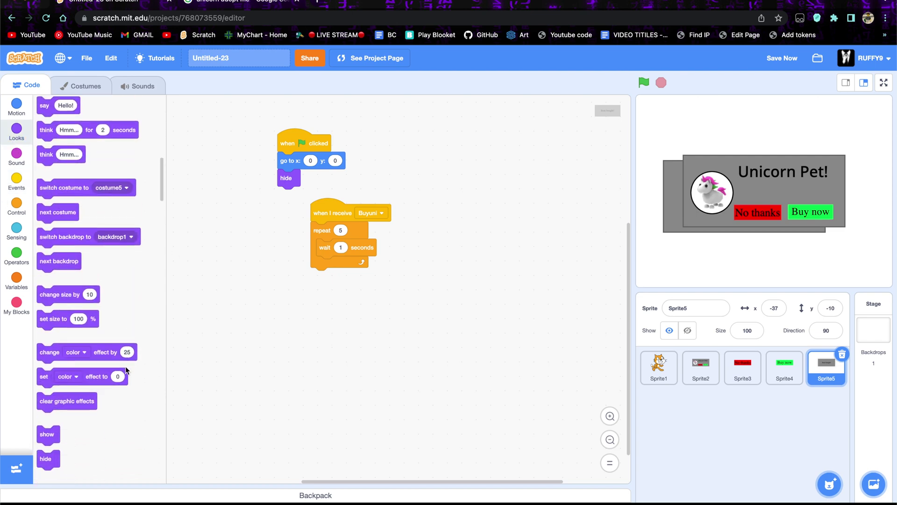
scroll(70, 397, down, 1)
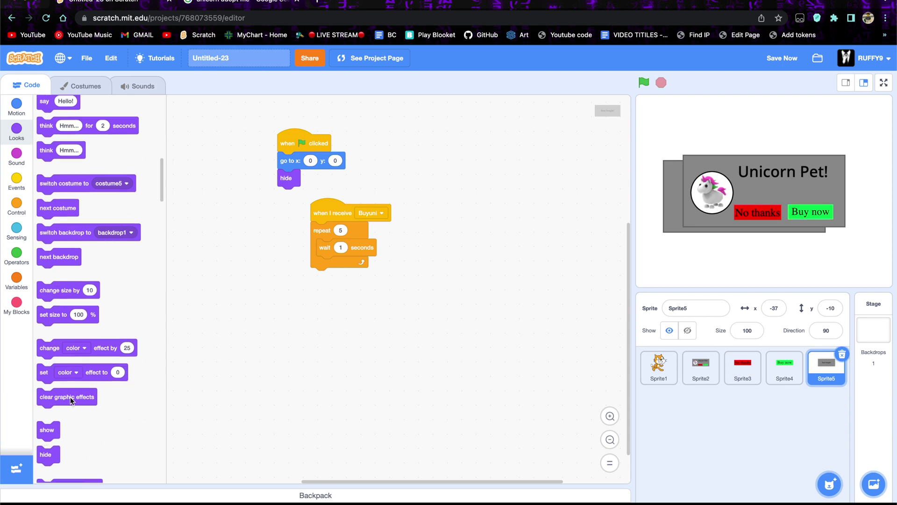
scroll(73, 398, down, 10)
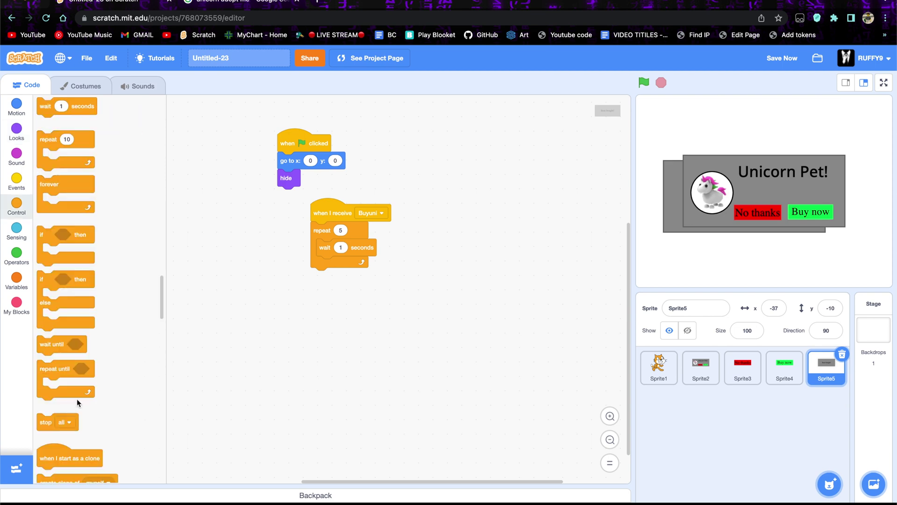
scroll(76, 397, up, 6)
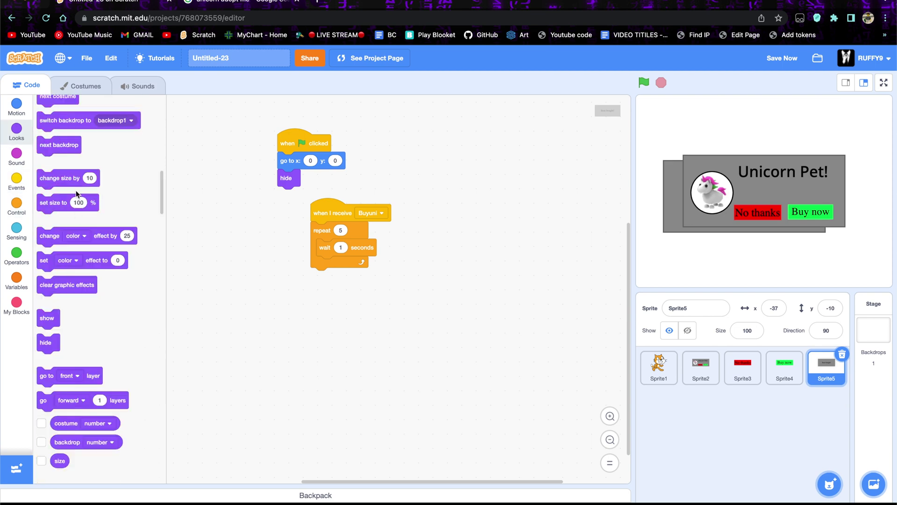
Set the loop in Sprite5's "Buyuni" script to repeat 4 times
click(340, 230)
key(BackSpace)
text(4)
click(343, 322)
scroll(80, 160, up, 3)
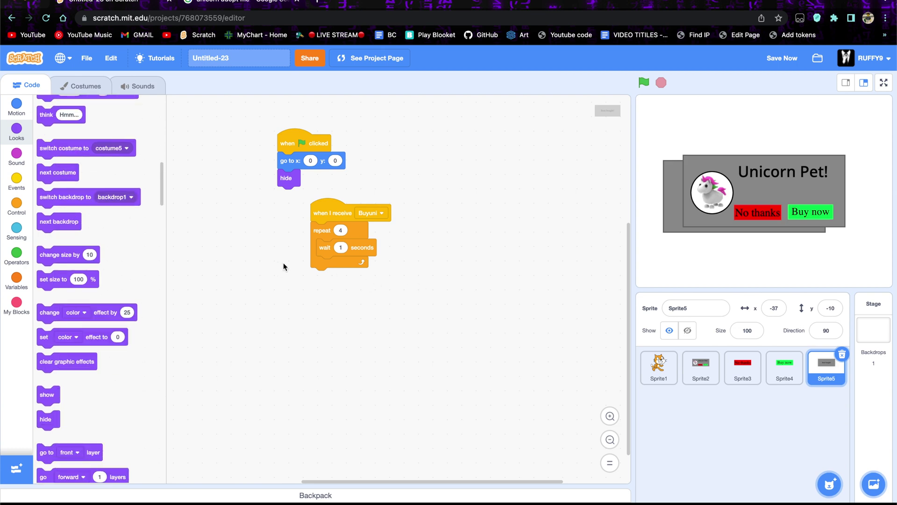